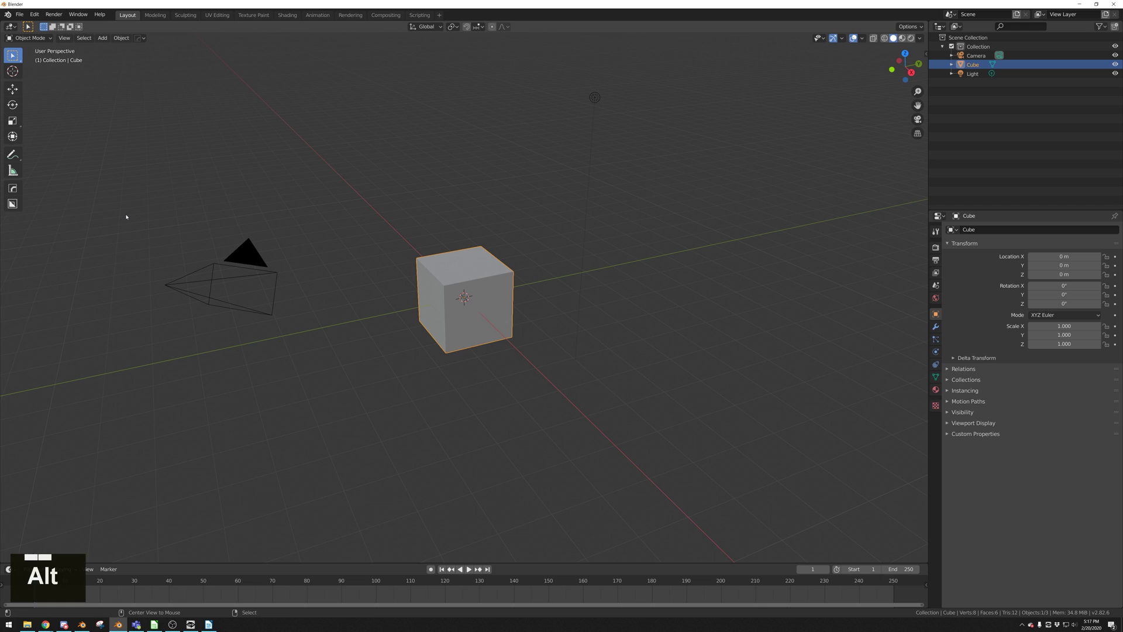
# - Activate the BoxCutter tool and show its sidebar settings with the Help section expanded
pyautogui.hotkey('alt', 'w')
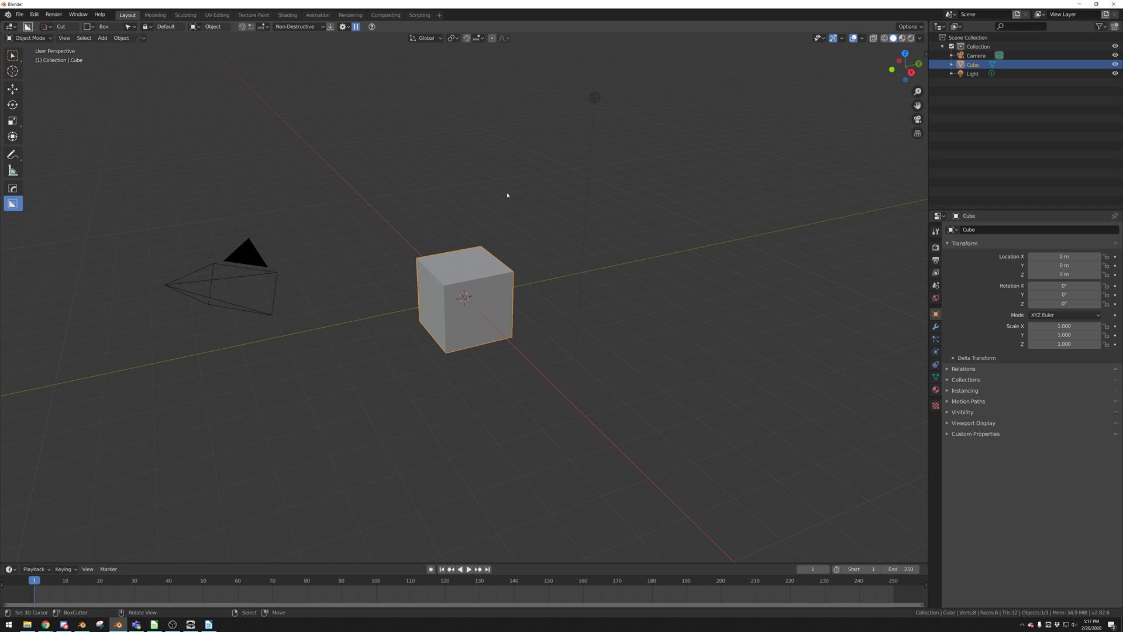
pyautogui.press('n')
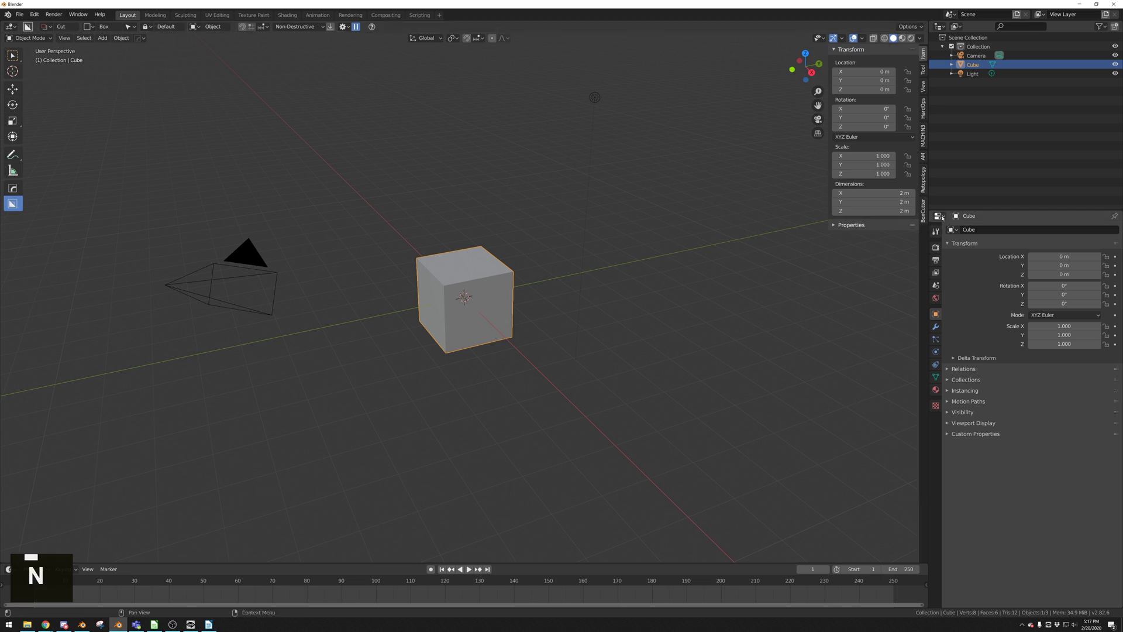
pyautogui.click(925, 208)
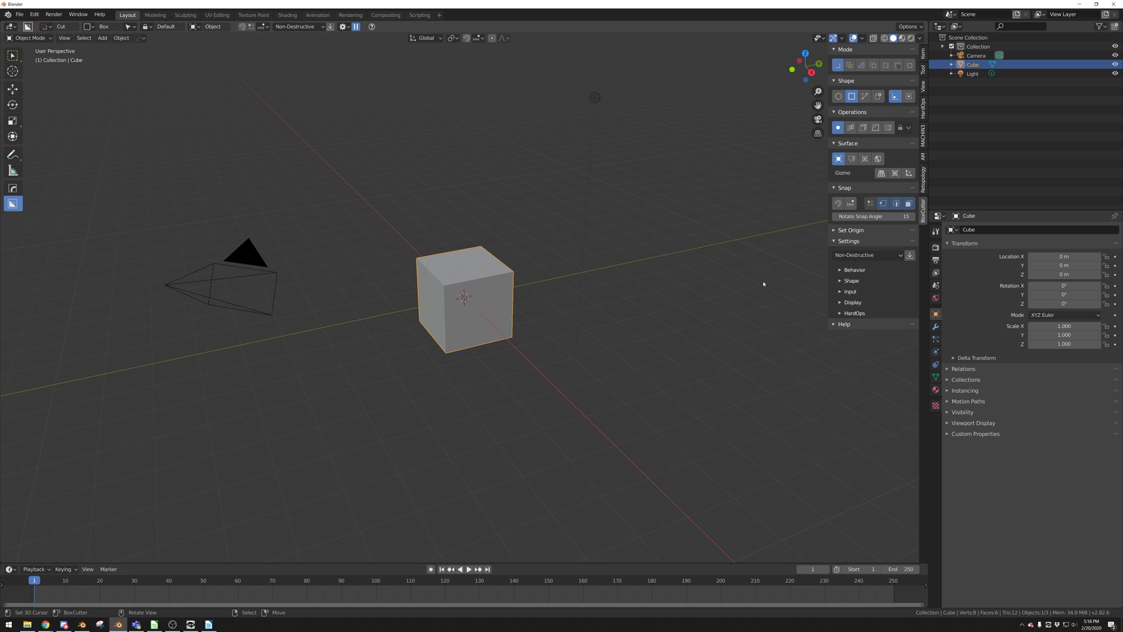
pyautogui.click(840, 325)
pyautogui.click(841, 325)
pyautogui.click(840, 326)
pyautogui.click(840, 325)
pyautogui.click(841, 326)
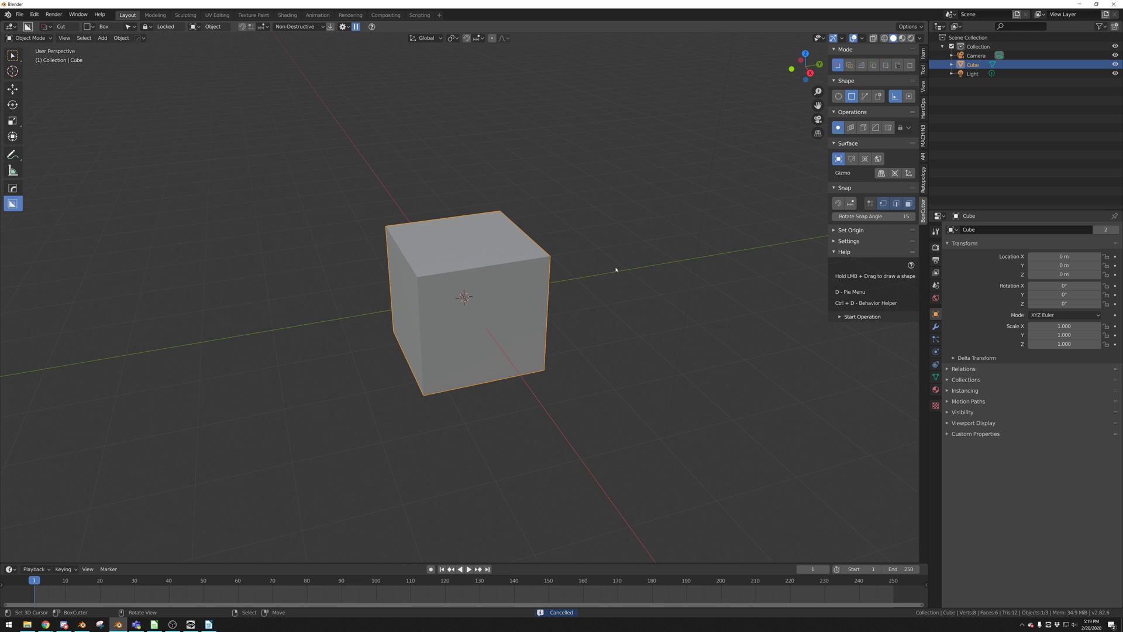
# - Cut a box out of the cube, starting on its top face and running past the front edge
pyautogui.scroll(2, 615, 270)
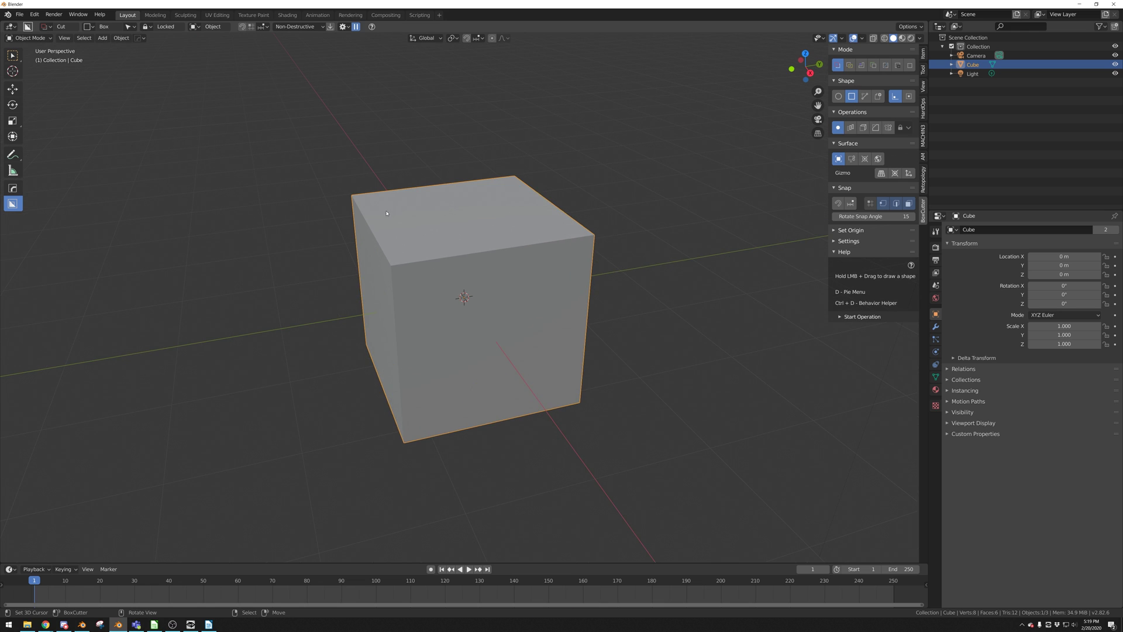
pyautogui.moveTo(377, 214)
pyautogui.mouseDown()
pyautogui.moveTo(524, 268)
pyautogui.moveTo(636, 289)
pyautogui.mouseUp()
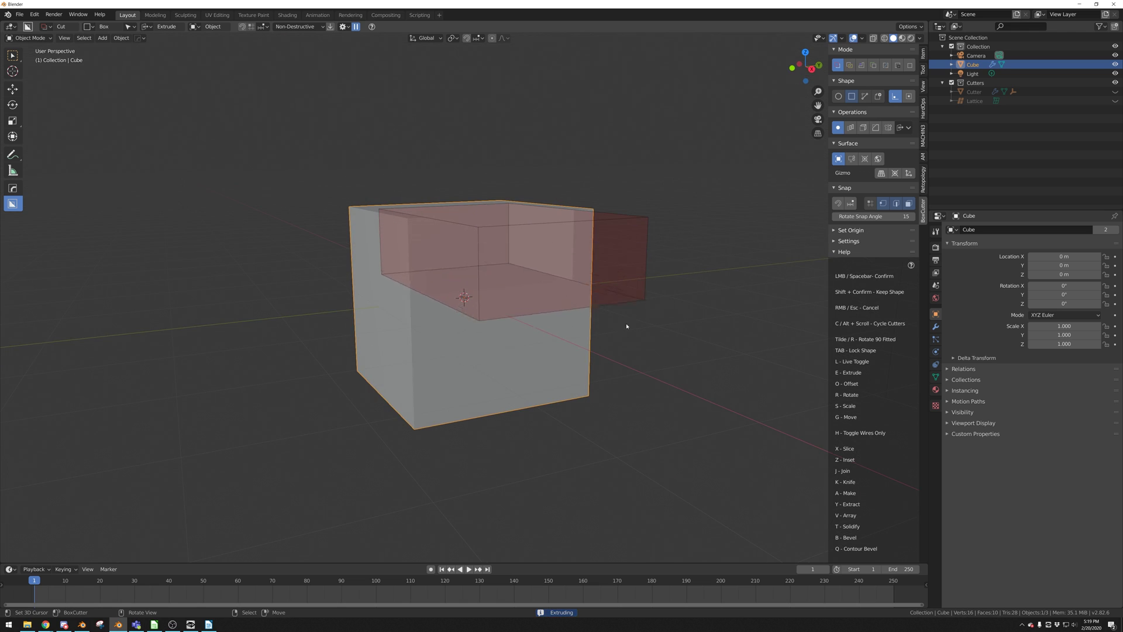
pyautogui.click(613, 397)
pyautogui.moveTo(614, 394)
pyautogui.mouseDown(button='middle')
pyautogui.moveTo(609, 416)
pyautogui.moveTo(587, 416)
pyautogui.moveTo(604, 410)
pyautogui.mouseUp(button='middle')
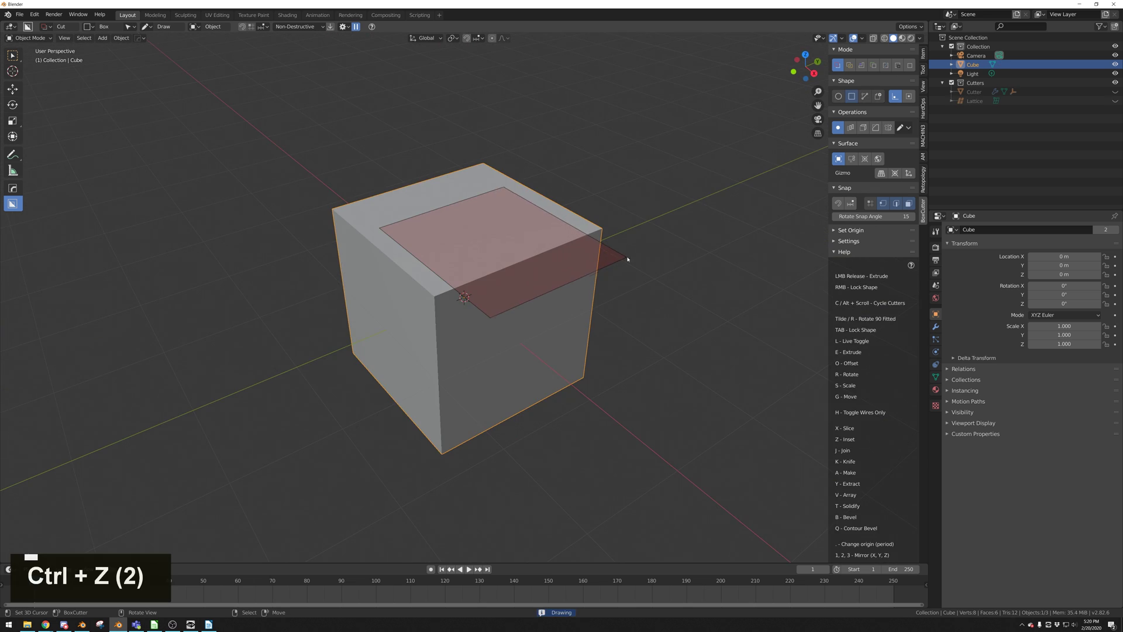
# - Extrude the box cutter into the cube and bevel its vertical edges about 0.4 m wide with 12 segments
pyautogui.press('e')
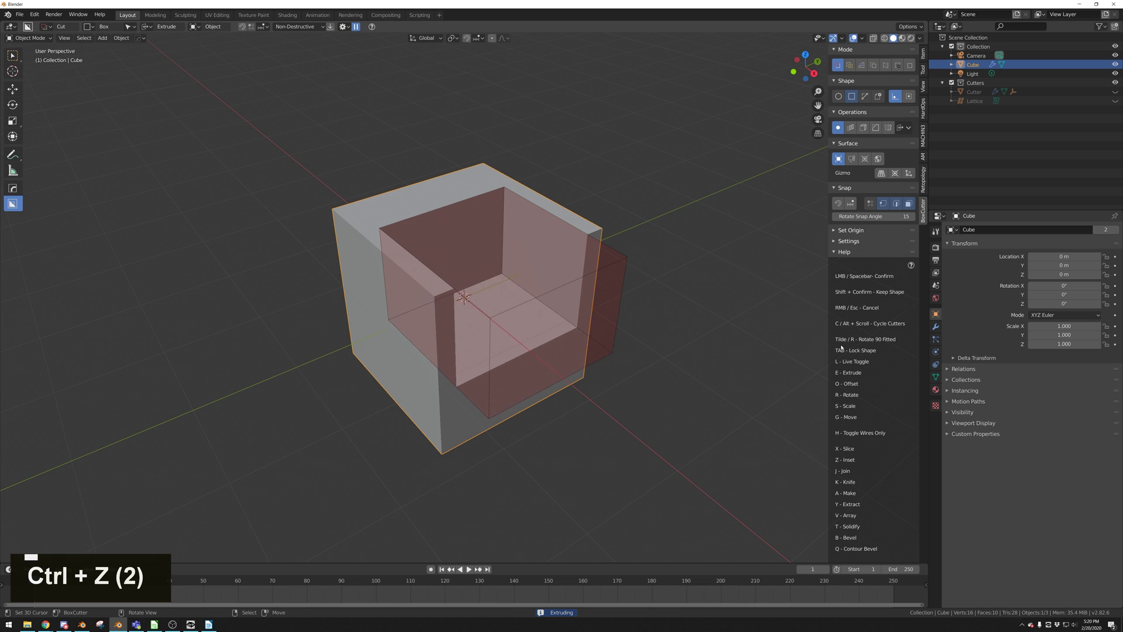
pyautogui.scroll(-2, 867, 308)
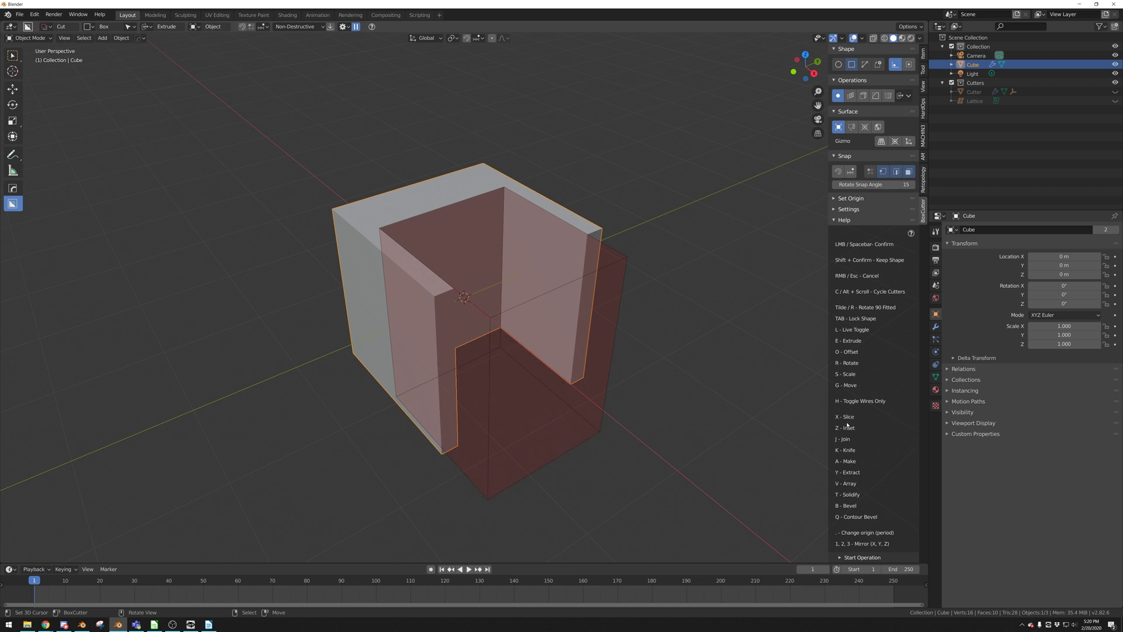
pyautogui.press('b')
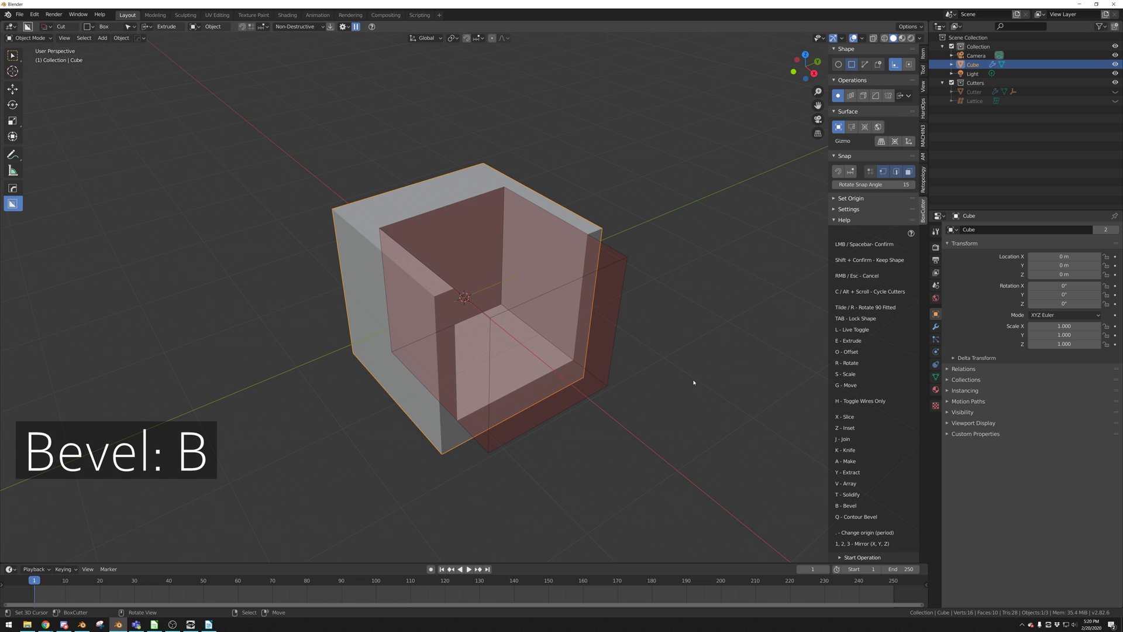
pyautogui.press('b')
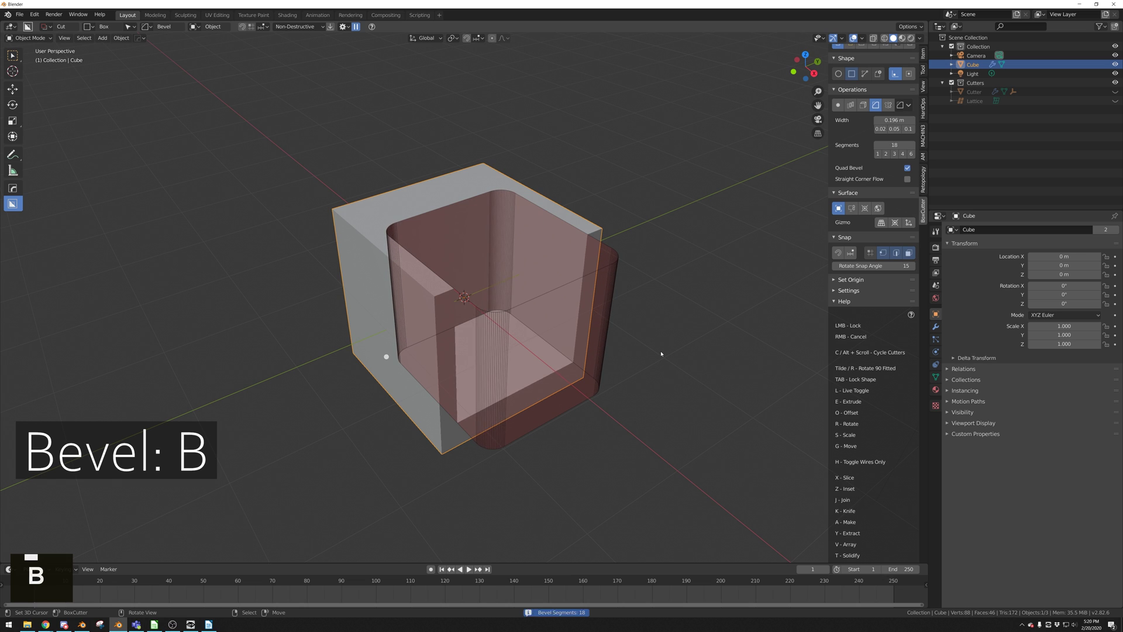
pyautogui.scroll(-6, 661, 354)
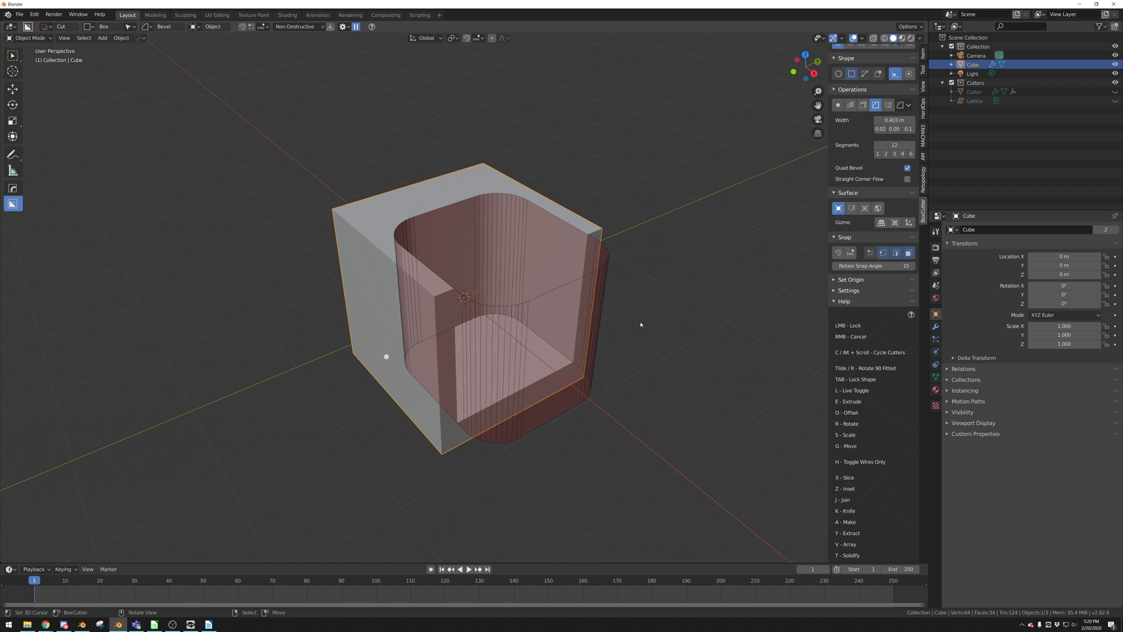
# - Round the cutter's bottom edges with a contour bevel and widen the bevel to about 0.49 m
pyautogui.press('q')
pyautogui.scroll(-11, 608, 298)
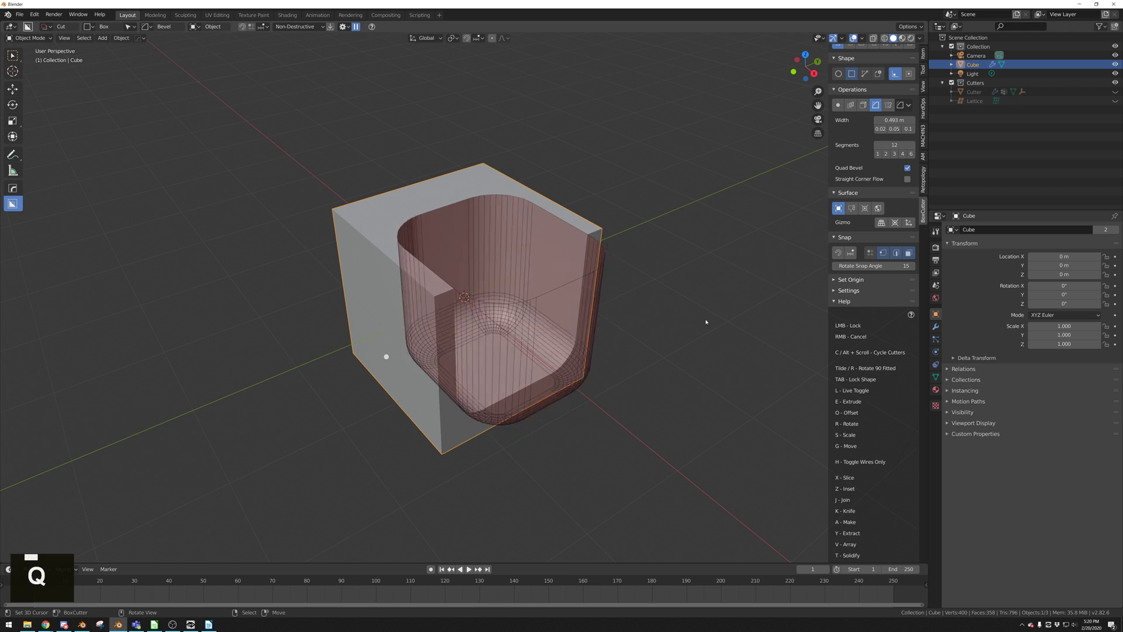
pyautogui.scroll(2, 608, 295)
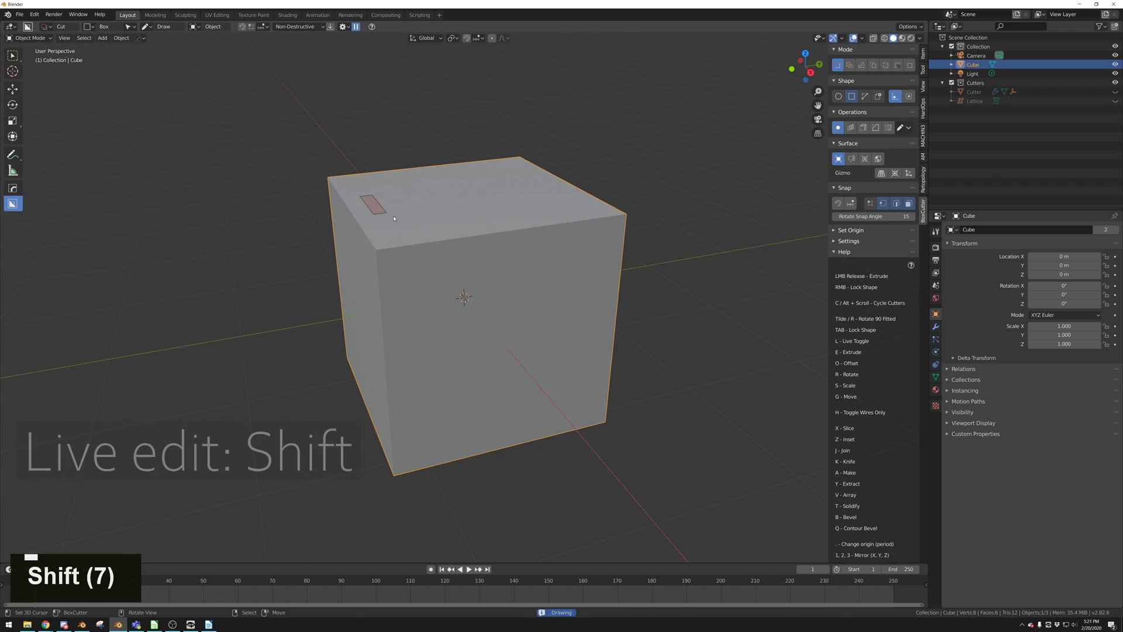
# - Draw a box cut from the cube's top face past its front, confirm it keeping the cutter shape, and enter Edit Mode
pyautogui.moveTo(393, 218)
pyautogui.mouseDown()
pyautogui.moveTo(514, 251)
pyautogui.moveTo(614, 296)
pyautogui.moveTo(693, 269)
pyautogui.mouseUp()
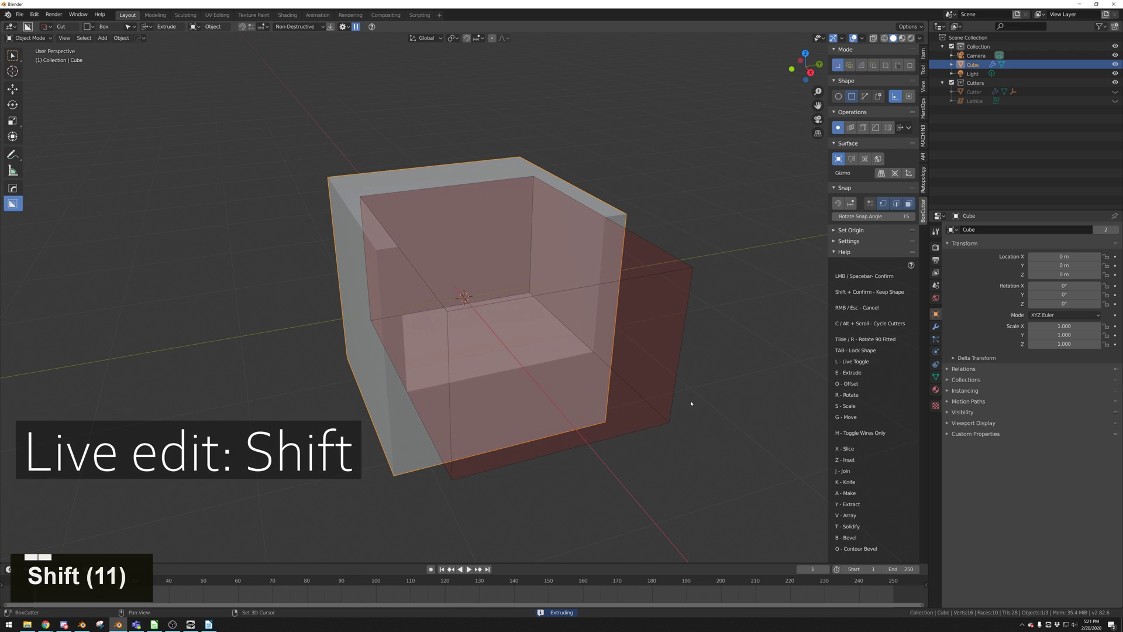
pyautogui.keyDown('shift'); pyautogui.click(690, 416); pyautogui.keyUp('shift')
pyautogui.moveTo(690, 417); pyautogui.dragTo(471, 343, button='middle')
pyautogui.press('Tab')
# - Select two edges of the live cutter and bevel them with multiple segments
pyautogui.click(379, 314)
pyautogui.keyDown('shift'); pyautogui.click(546, 301); pyautogui.keyUp('shift')
pyautogui.moveTo(602, 351); pyautogui.dragTo(548, 357, button='middle')
pyautogui.hotkey('ctrl', 'b')
pyautogui.scroll(9, 604, 363)
pyautogui.click(616, 369)
# - Add loop cuts across the live cutter
pyautogui.hotkey('ctrl', 'r')
pyautogui.scroll(1, 481, 197)
pyautogui.click(482, 197)
# - Extrude a face of the live cutter in face select mode and leave Edit Mode
pyautogui.press('3')
pyautogui.moveTo(643, 258); pyautogui.dragTo(503, 263, button='middle')
pyautogui.click(500, 263)
pyautogui.moveTo(515, 266); pyautogui.dragTo(574, 280, button='middle')
pyautogui.press('e')
pyautogui.press('Tab')
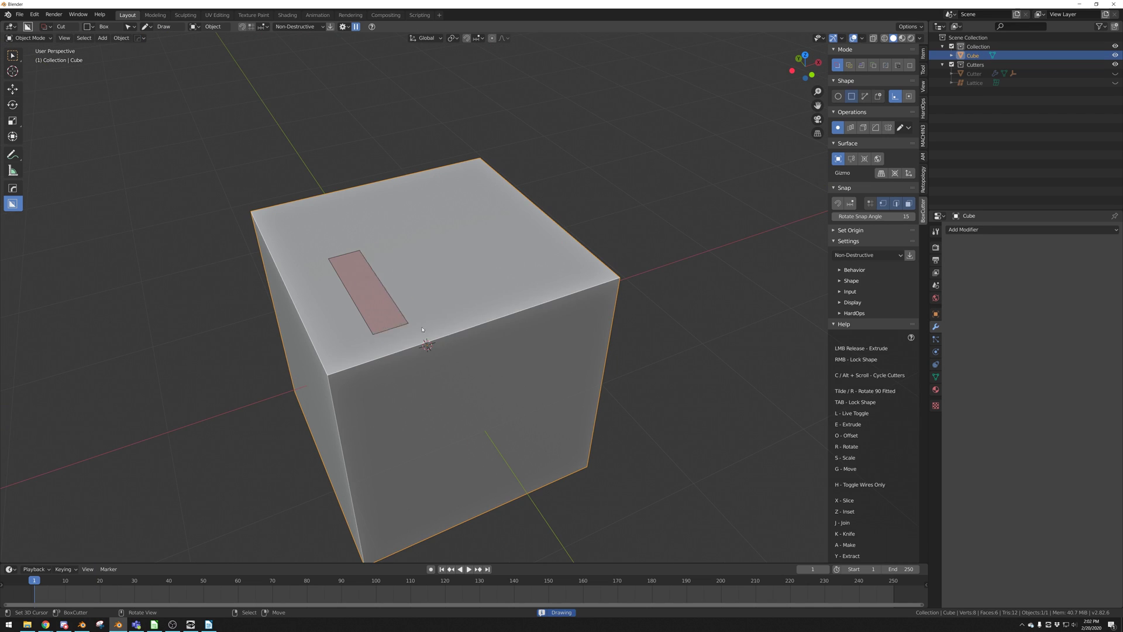
# - Draw a box cutter over the cube's top front edge and adjust its offset and extrusion depth
pyautogui.moveTo(422, 330); pyautogui.dragTo(634, 334)
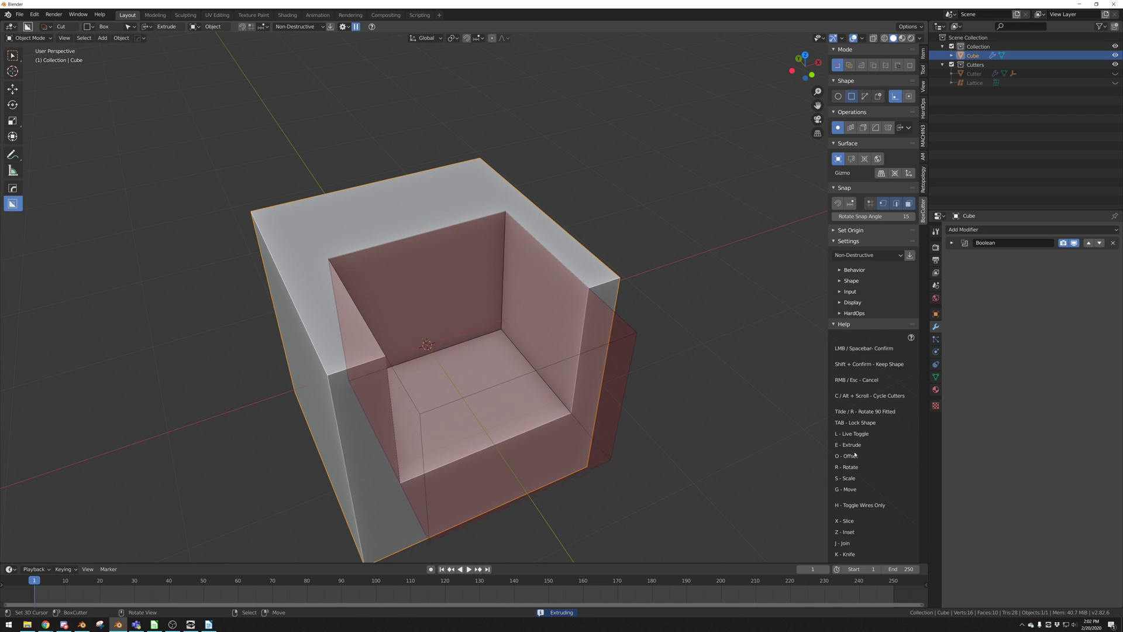
pyautogui.scroll(-1, 846, 452)
pyautogui.press('o')
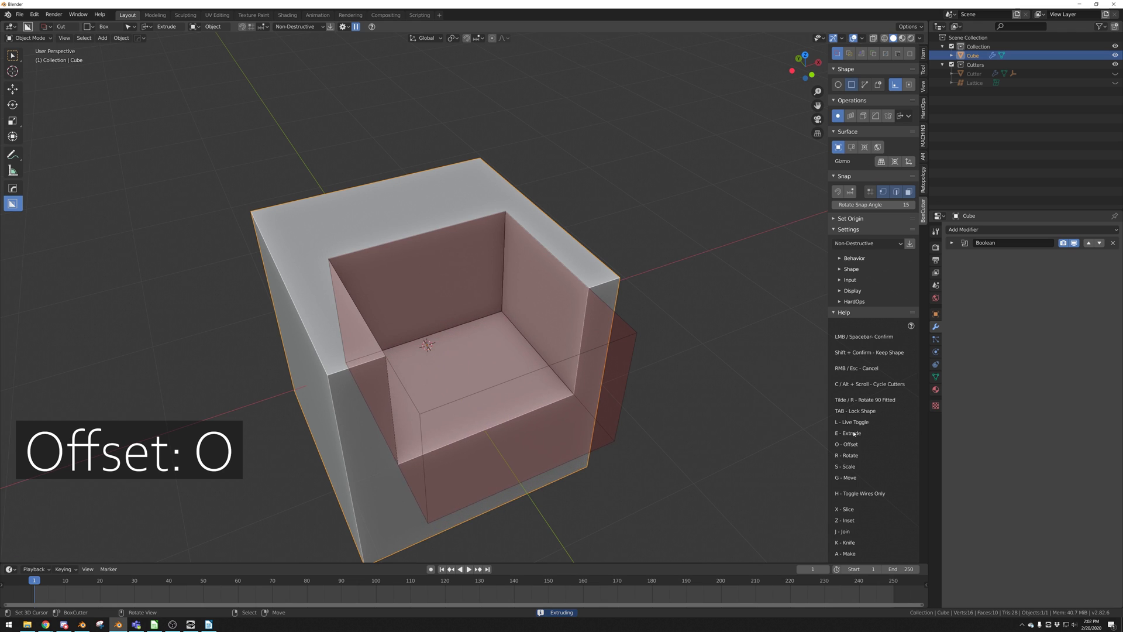
pyautogui.moveTo(669, 441); pyautogui.dragTo(675, 426, button='middle')
pyautogui.press('o')
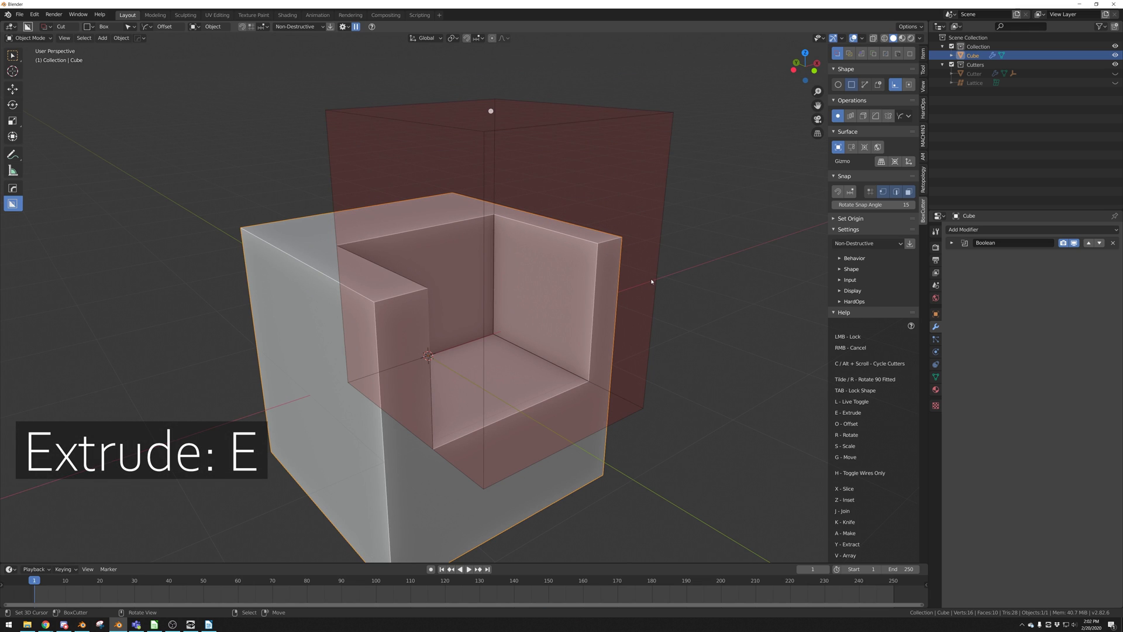
pyautogui.press('e')
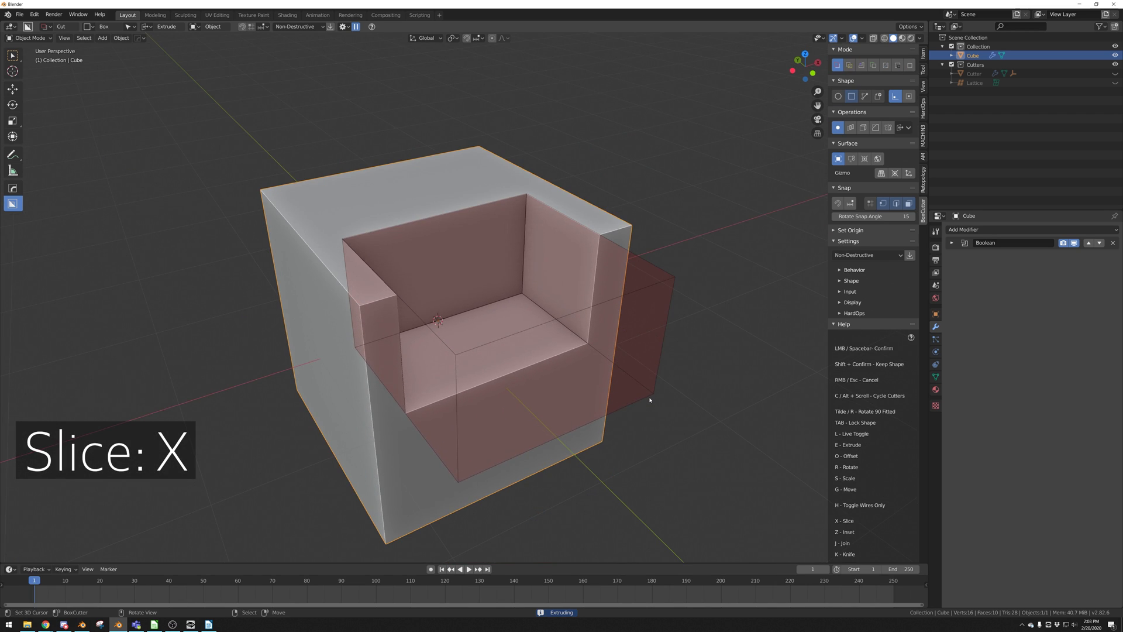
# - Slice the cube with the box cutter and select the sliced piece
pyautogui.press('x')
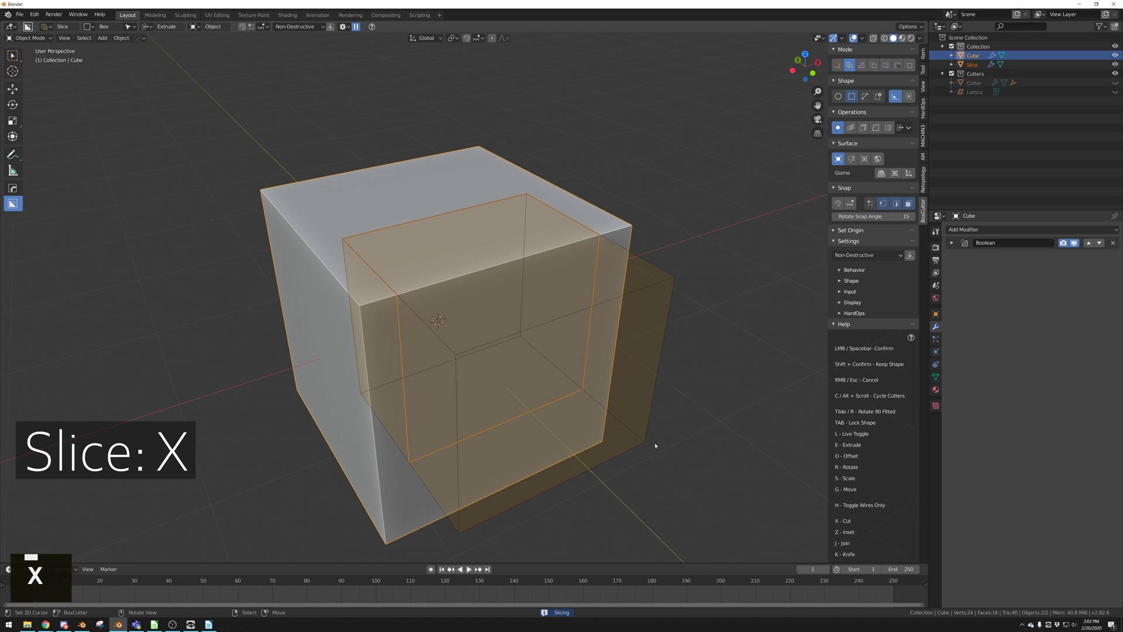
pyautogui.click(655, 445)
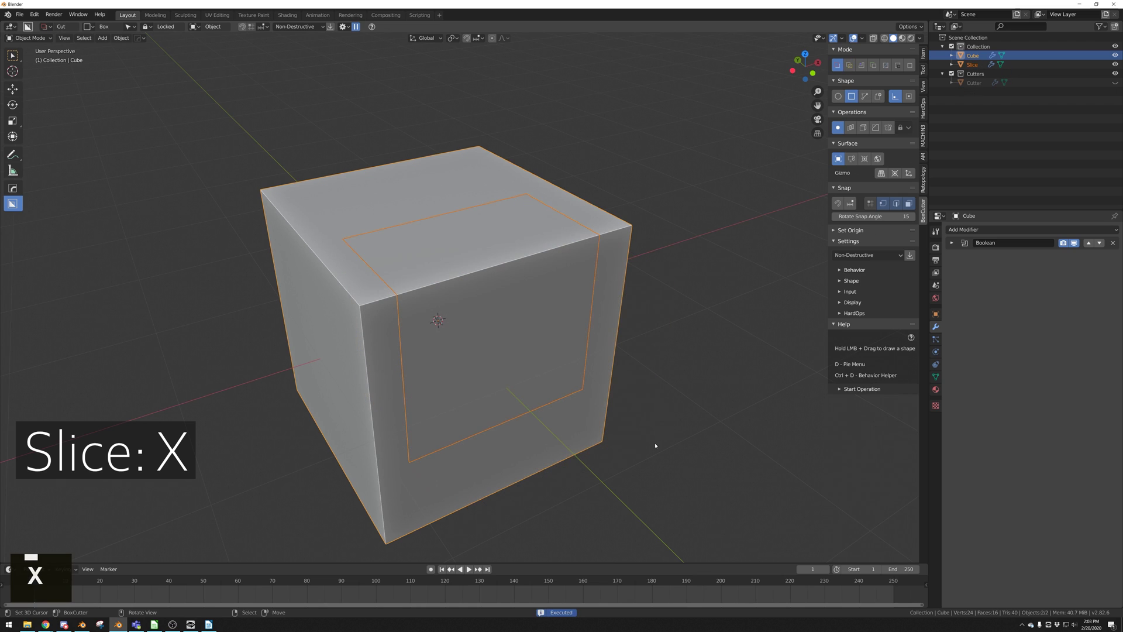
pyautogui.click(518, 336)
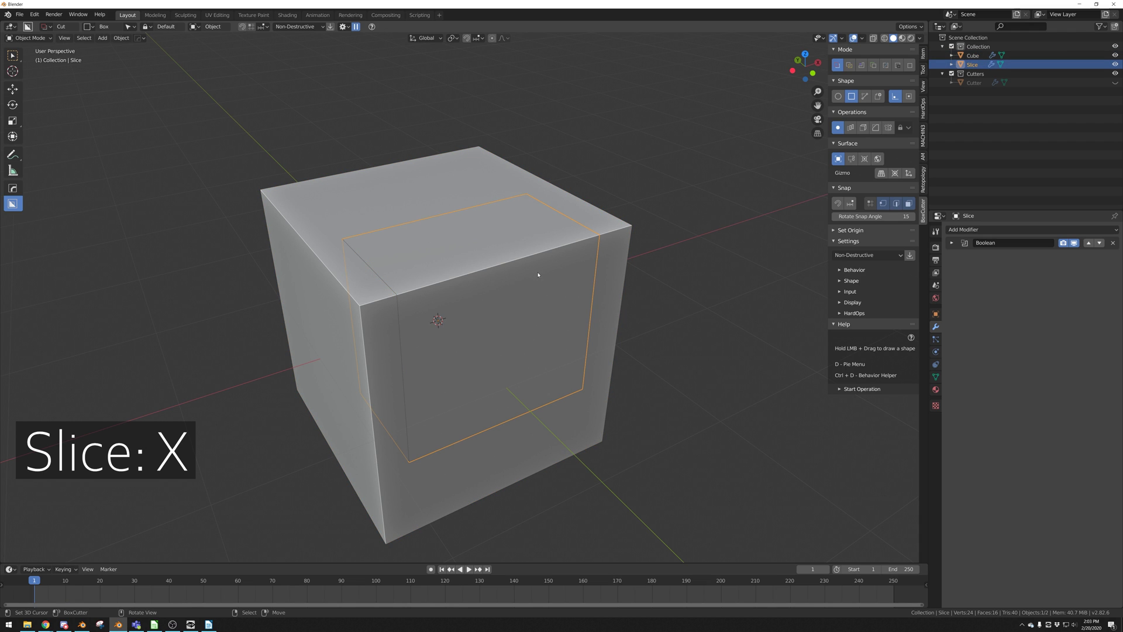
# - Select the main cube and cut a small rectangular hole in the top face across the slice boundary
pyautogui.moveTo(545, 280); pyautogui.dragTo(581, 305, button='middle')
pyautogui.click(581, 305)
pyautogui.click(504, 281)
pyautogui.moveTo(515, 242); pyautogui.dragTo(593, 304)
pyautogui.click(604, 331)
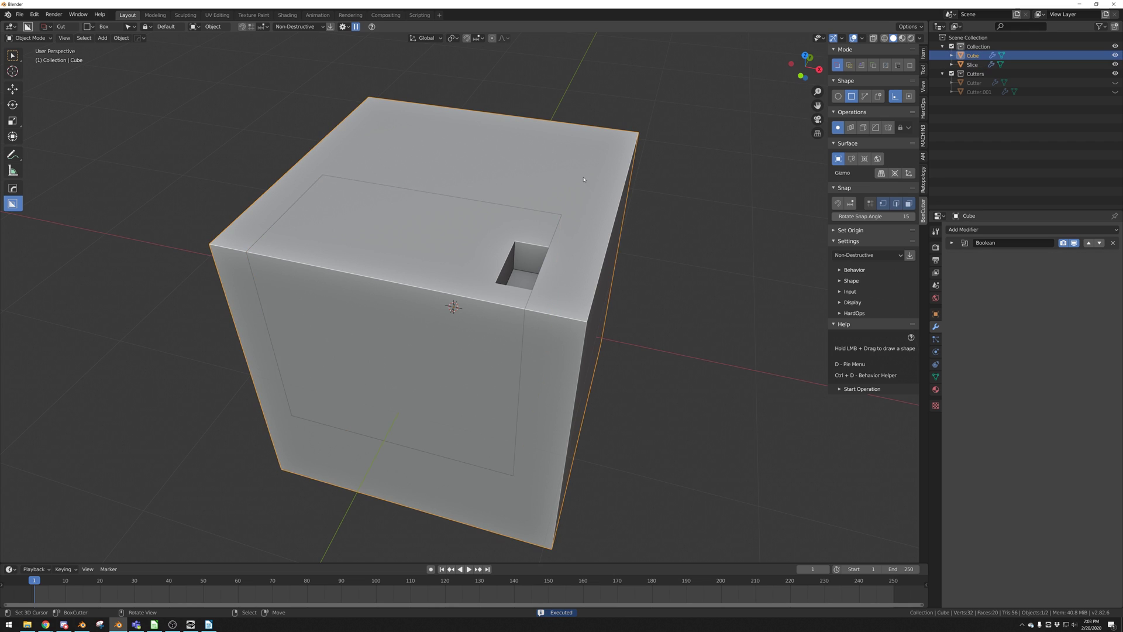
# - Undo the small hole and the slice, back to the plain cube
pyautogui.rightClick(496, 233)
pyautogui.moveTo(472, 237); pyautogui.dragTo(493, 235, button='middle')
pyautogui.rightClick(493, 235)
pyautogui.hotkey('ctrl', 'z')
pyautogui.hotkey('ctrl', 'z')
pyautogui.hotkey('ctrl', 'z')
pyautogui.press('z')
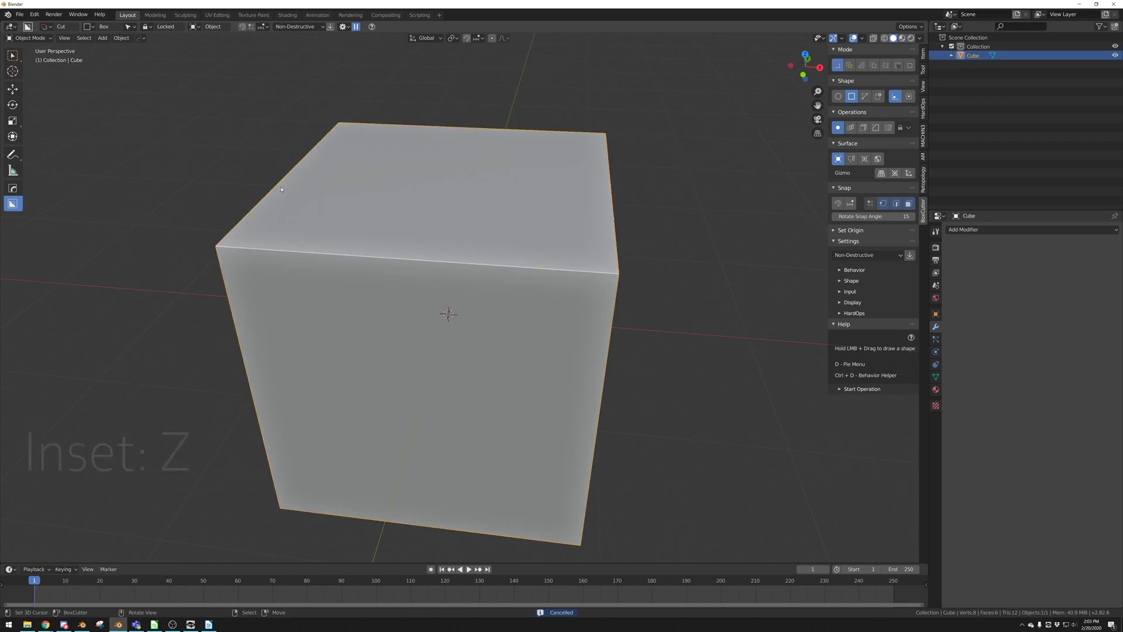
# - Draw a box cutter over the cube's top front edge, switch it to Inset, and adjust the inset thickness
pyautogui.moveTo(281, 189); pyautogui.dragTo(634, 368)
pyautogui.scroll(-4, 847, 458)
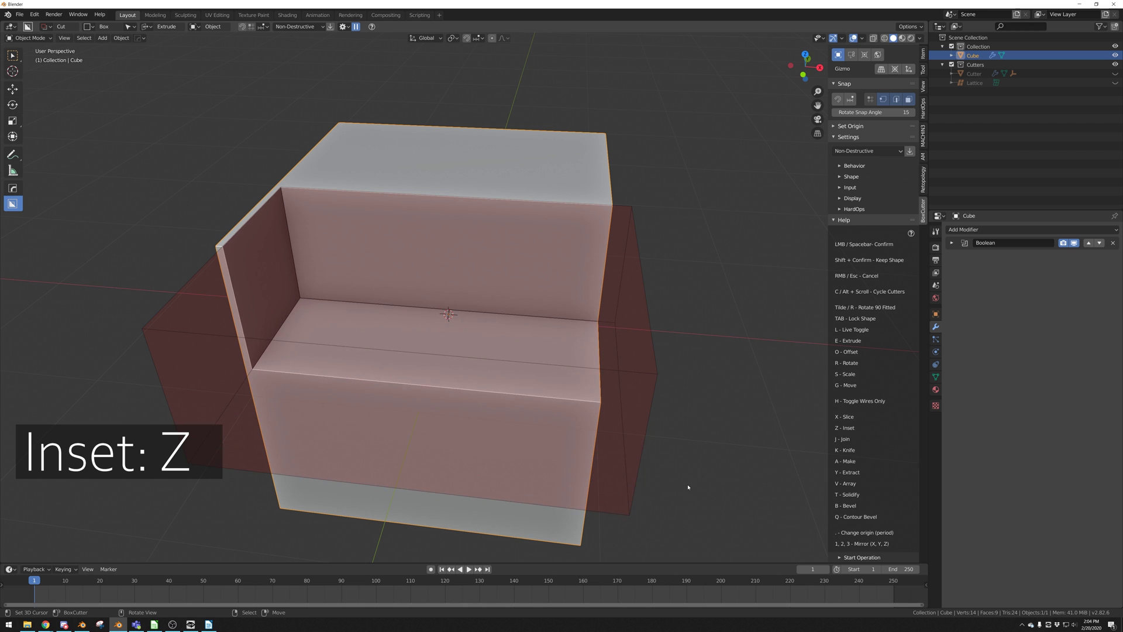
pyautogui.press('z')
pyautogui.moveTo(693, 470); pyautogui.dragTo(643, 437, button='middle')
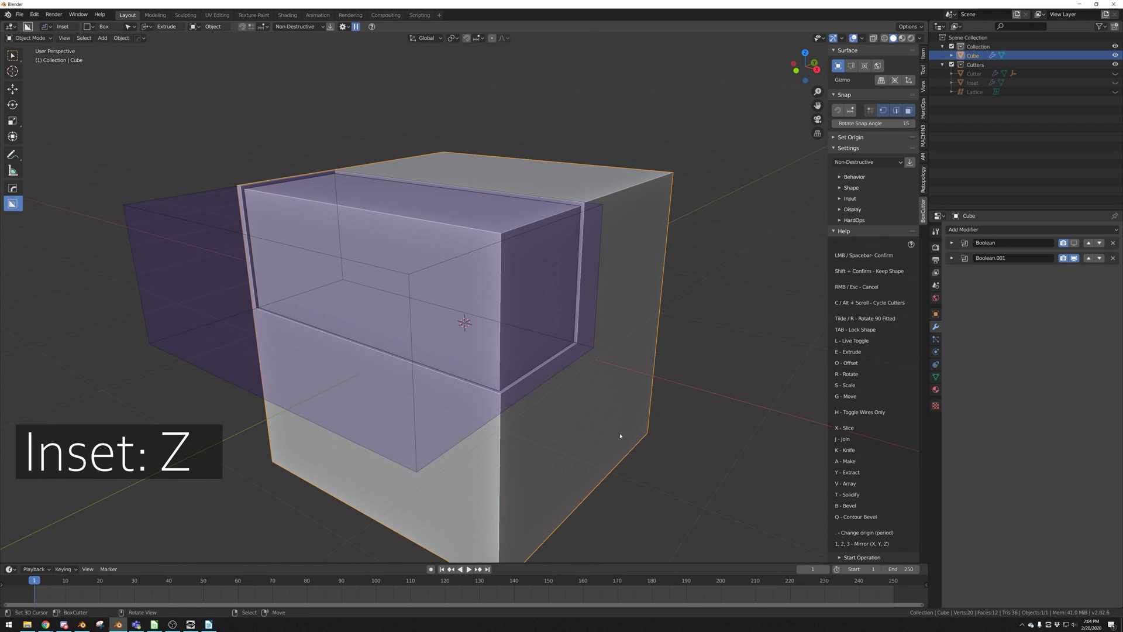
pyautogui.press('t')
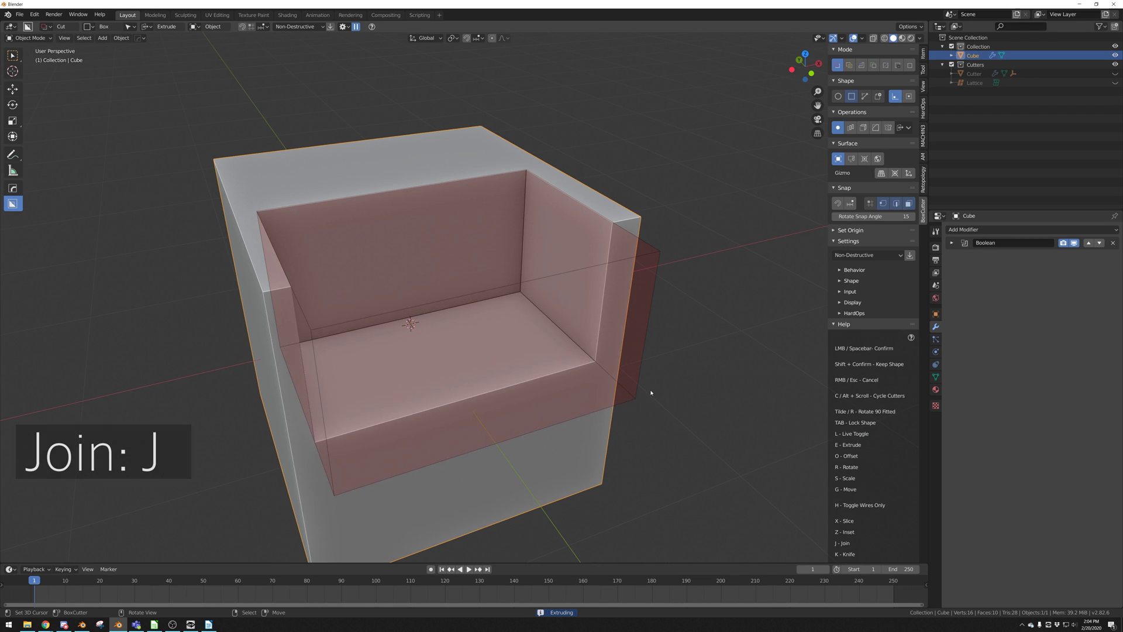
# - Switch the box cutter to Join and add its block to the front of the cube
pyautogui.press('j')
pyautogui.moveTo(654, 407)
pyautogui.mouseDown(button='middle')
pyautogui.moveTo(664, 396)
pyautogui.moveTo(637, 419)
pyautogui.moveTo(651, 416)
pyautogui.moveTo(619, 427)
pyautogui.moveTo(643, 410)
pyautogui.mouseUp(button='middle')
pyautogui.click(620, 427)
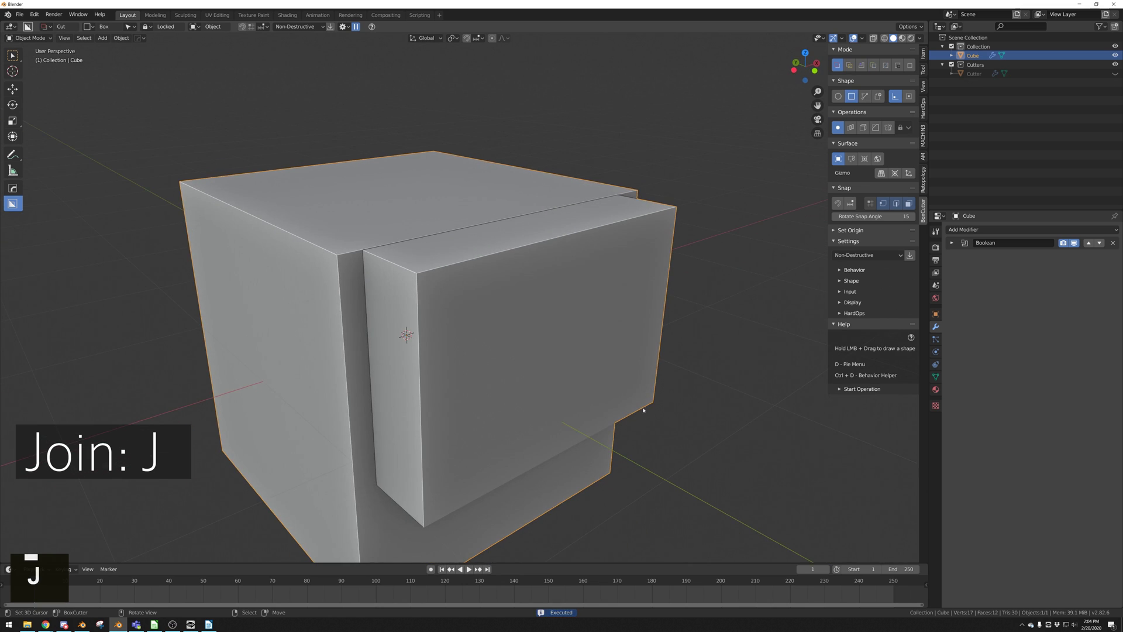
# - Check the operation type of the cube's Boolean modifier and apply the modifier to the mesh
pyautogui.click(952, 243)
pyautogui.click(974, 278)
pyautogui.click(974, 278)
pyautogui.click(952, 242)
pyautogui.moveTo(564, 260); pyautogui.dragTo(511, 255, button='middle')
pyautogui.click(331, 26)
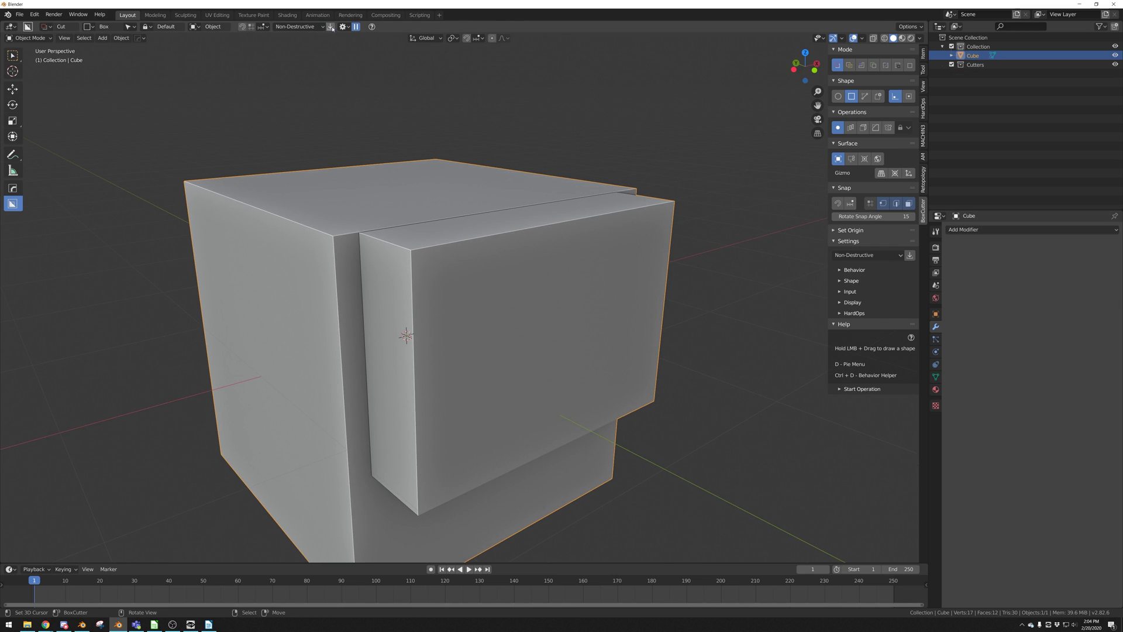
# - Enter Edit Mode and bevel the joined block at its upper front corner
pyautogui.press('Tab')
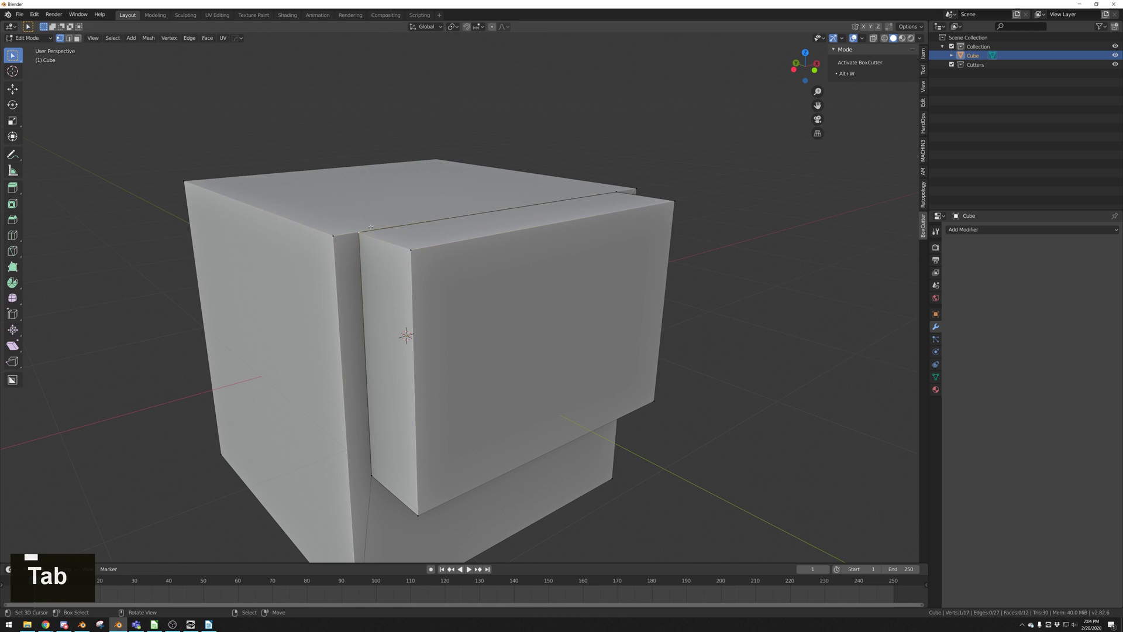
pyautogui.keyDown('shift'); pyautogui.rightClick(411, 250); pyautogui.keyUp('shift')
pyautogui.hotkey('ctrl', 'b')
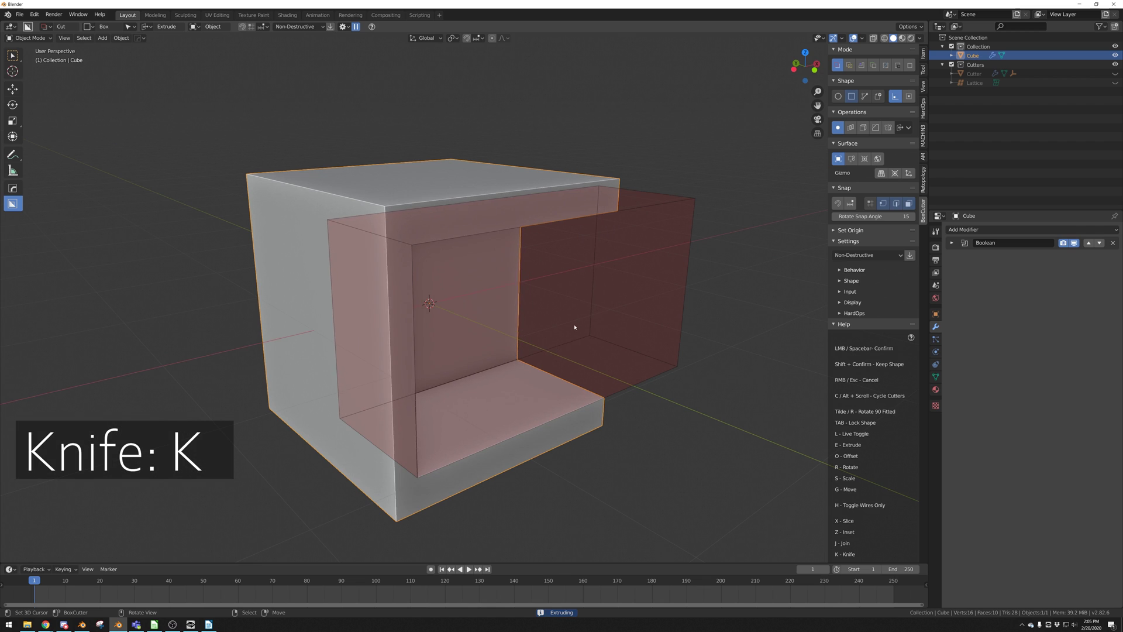
# - Switch the box cutter to Knife and cut its outline into the cube's surface
pyautogui.press('k')
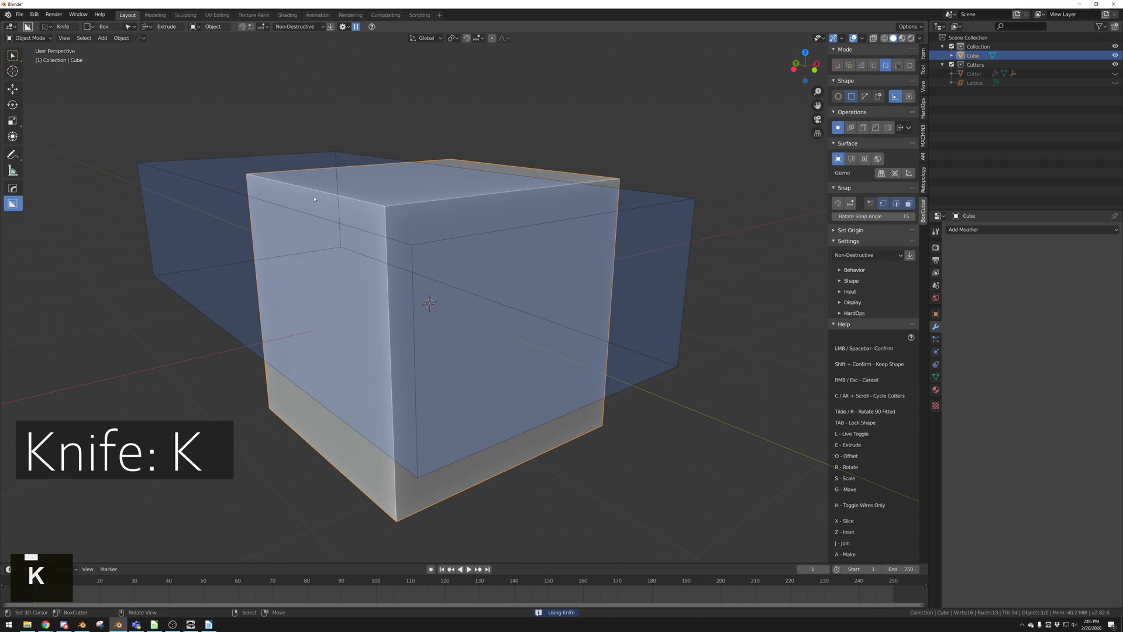
pyautogui.click(399, 228)
pyautogui.moveTo(557, 302); pyautogui.dragTo(553, 305, button='middle')
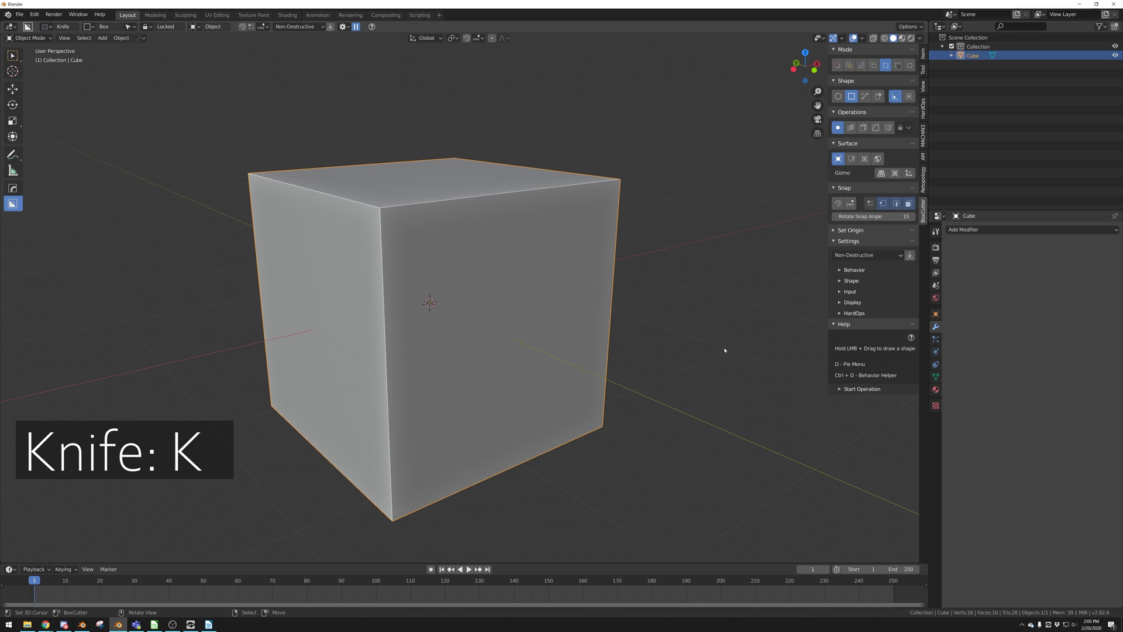
# - Enter Edit Mode, examine the outline cut into the cube's face, start the mesh Knife tool for comparison, and return to Object Mode
pyautogui.press('Tab')
pyautogui.moveTo(659, 333); pyautogui.dragTo(584, 310, button='middle')
pyautogui.press('a')
pyautogui.press('a')
pyautogui.moveTo(472, 307); pyautogui.dragTo(462, 292, button='middle')
pyautogui.press('k')
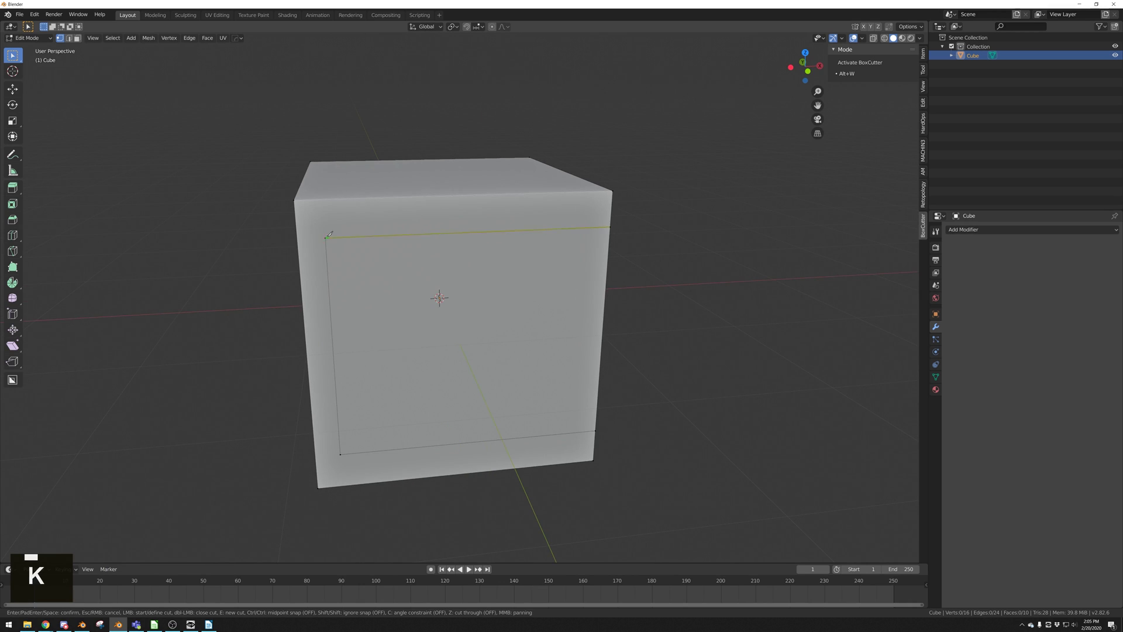
pyautogui.rightClick(537, 307)
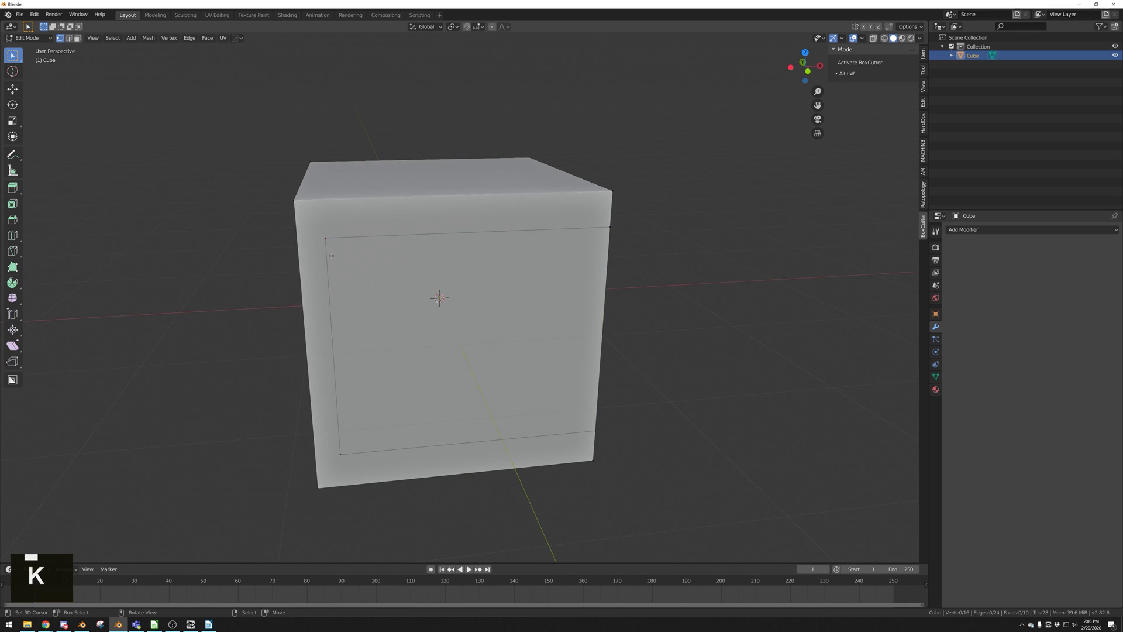
pyautogui.moveTo(381, 310); pyautogui.dragTo(396, 243, button='middle')
pyautogui.press('Tab')
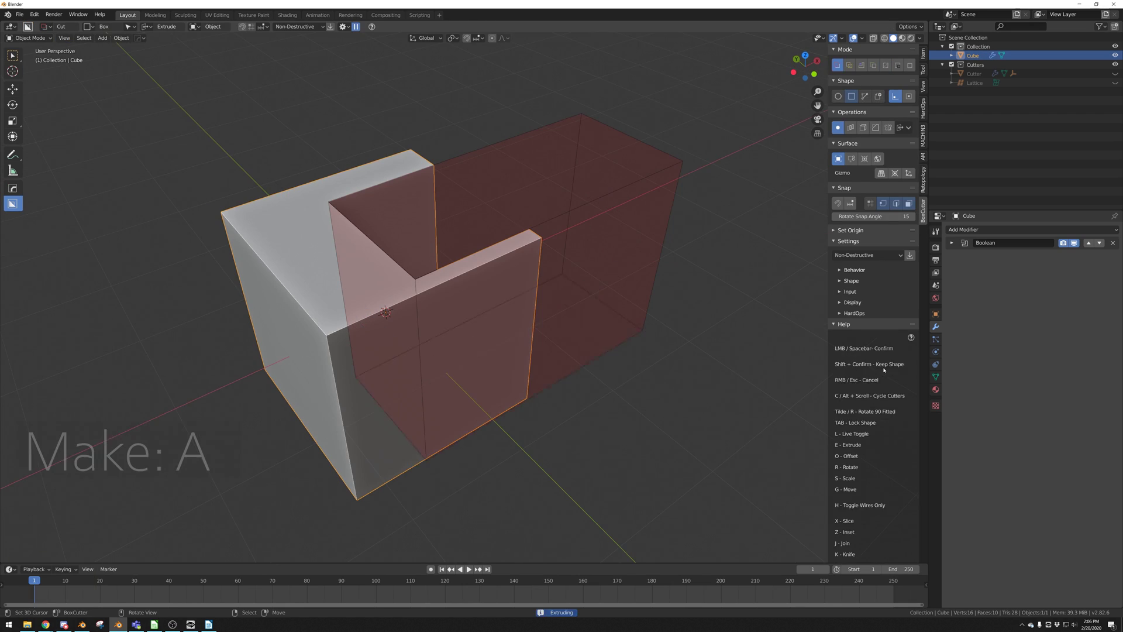
# - Switch the box cutter to Make and create its block as a separate object
pyautogui.scroll(-5, 885, 378)
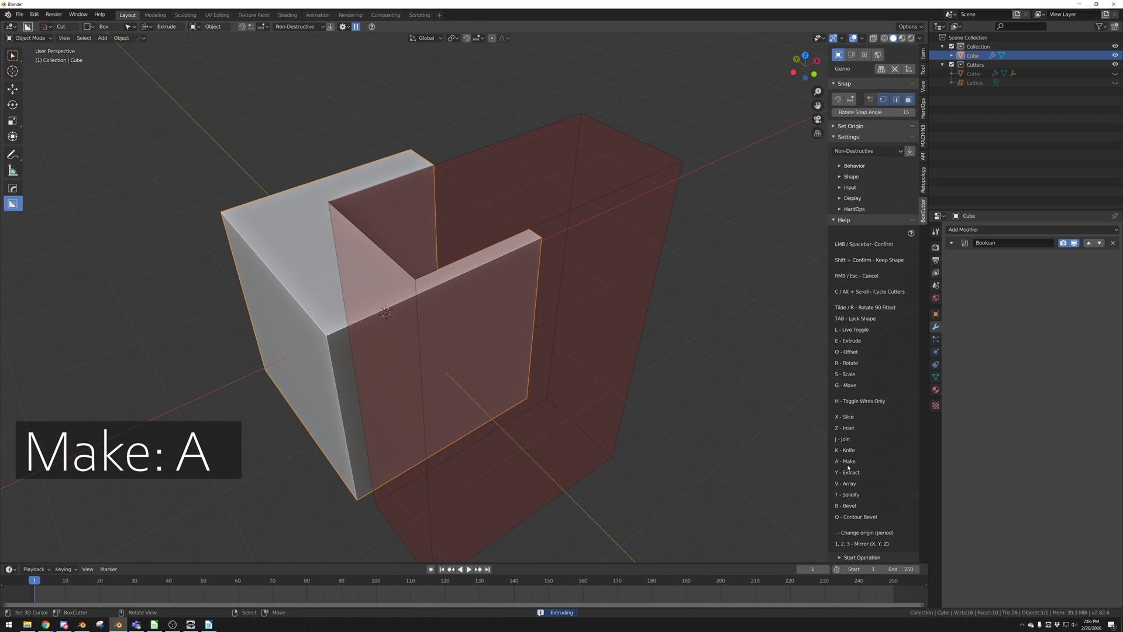
pyautogui.press('a')
pyautogui.click(525, 248)
# - Move the new block relative to the cube and scale it
pyautogui.moveTo(525, 249); pyautogui.dragTo(656, 329, button='middle')
pyautogui.press('g')
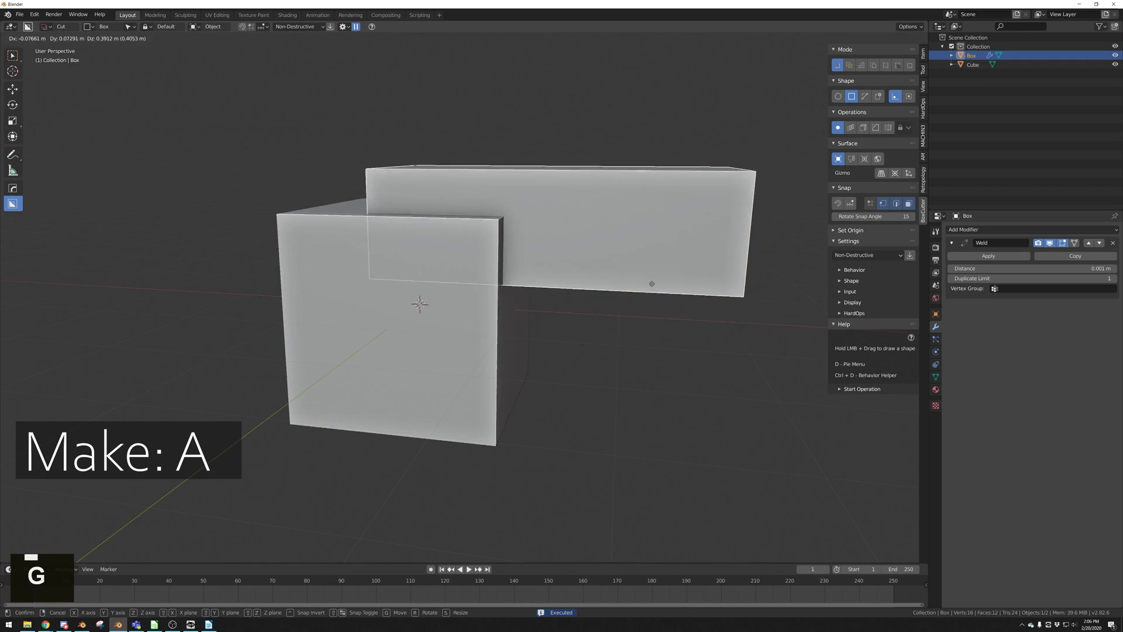
pyautogui.click(670, 321)
pyautogui.moveTo(669, 320); pyautogui.dragTo(695, 329, button='middle')
pyautogui.press('s')
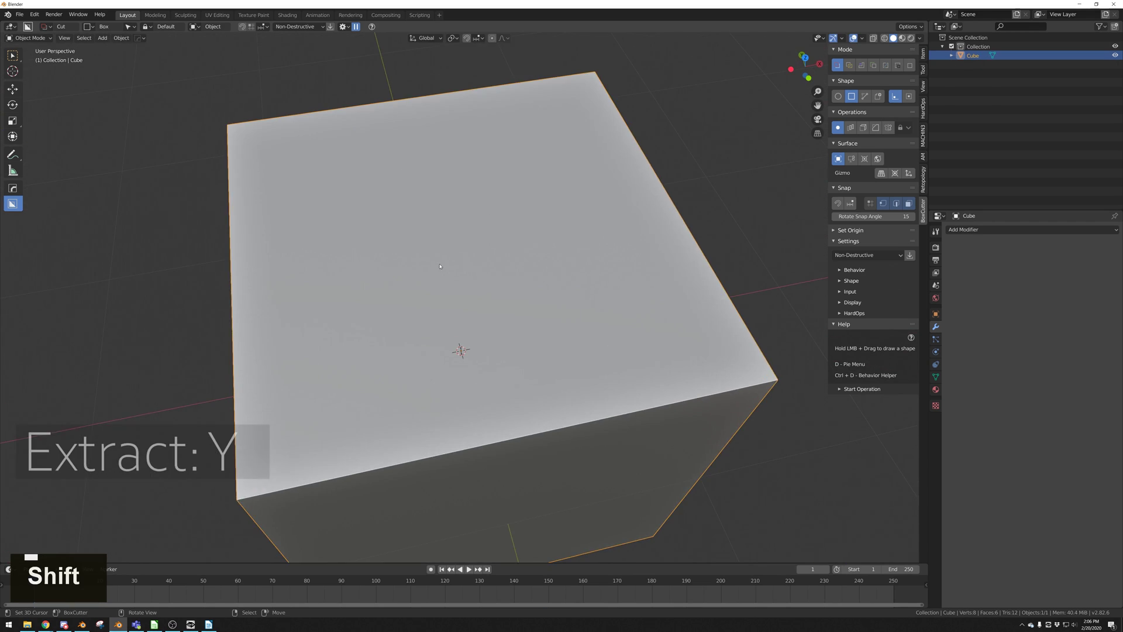
# - Cut a narrow slot and a second, overlapping box recess into the cube's top face
pyautogui.moveTo(395, 201); pyautogui.dragTo(435, 278)
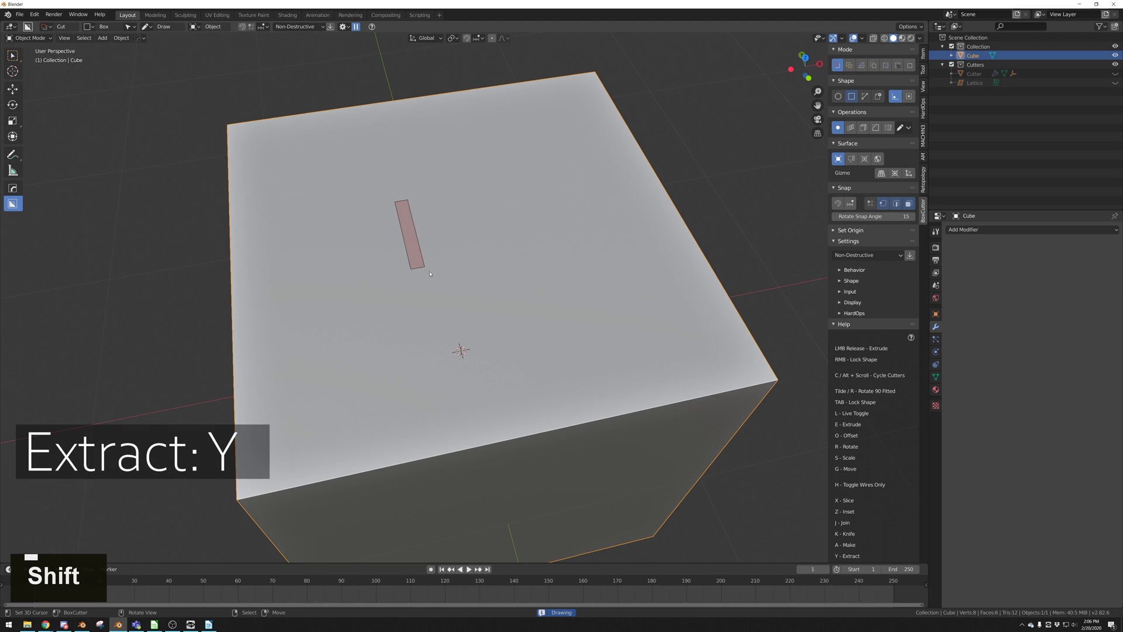
pyautogui.moveTo(442, 318); pyautogui.dragTo(443, 319)
pyautogui.moveTo(443, 319)
pyautogui.mouseDown(button='middle')
pyautogui.moveTo(476, 291)
pyautogui.moveTo(513, 335)
pyautogui.moveTo(467, 349)
pyautogui.mouseUp(button='middle')
pyautogui.click(531, 309)
pyautogui.moveTo(302, 217)
pyautogui.mouseDown()
pyautogui.moveTo(411, 285)
pyautogui.moveTo(474, 308)
pyautogui.moveTo(464, 308)
pyautogui.mouseUp()
pyautogui.click(467, 326)
# - Cut a third box recess overlapping the first two in the top face
pyautogui.moveTo(467, 327); pyautogui.dragTo(409, 301, button='middle')
pyautogui.keyDown('shift'); pyautogui.moveTo(410, 301); pyautogui.dragTo(536, 413, button='middle'); pyautogui.keyUp('shift')
pyautogui.scroll(1, 541, 374)
pyautogui.moveTo(552, 248)
pyautogui.mouseDown()
pyautogui.moveTo(570, 427)
pyautogui.moveTo(504, 474)
pyautogui.mouseUp()
pyautogui.click(506, 482)
pyautogui.scroll(-3, 507, 479)
pyautogui.moveTo(507, 480); pyautogui.dragTo(541, 468, button='middle')
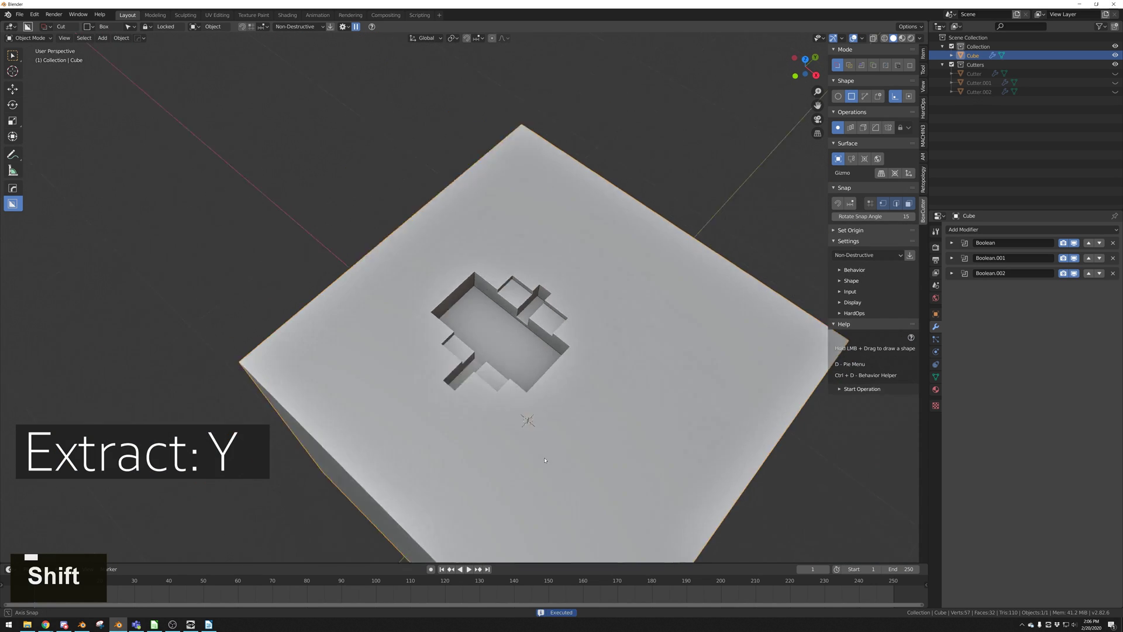
# - Draw a box around the combined recesses and Extract their shape as a custom cutter
pyautogui.scroll(1, 541, 380)
pyautogui.keyDown('shift'); pyautogui.moveTo(570, 404); pyautogui.dragTo(386, 359, button='middle'); pyautogui.keyUp('shift')
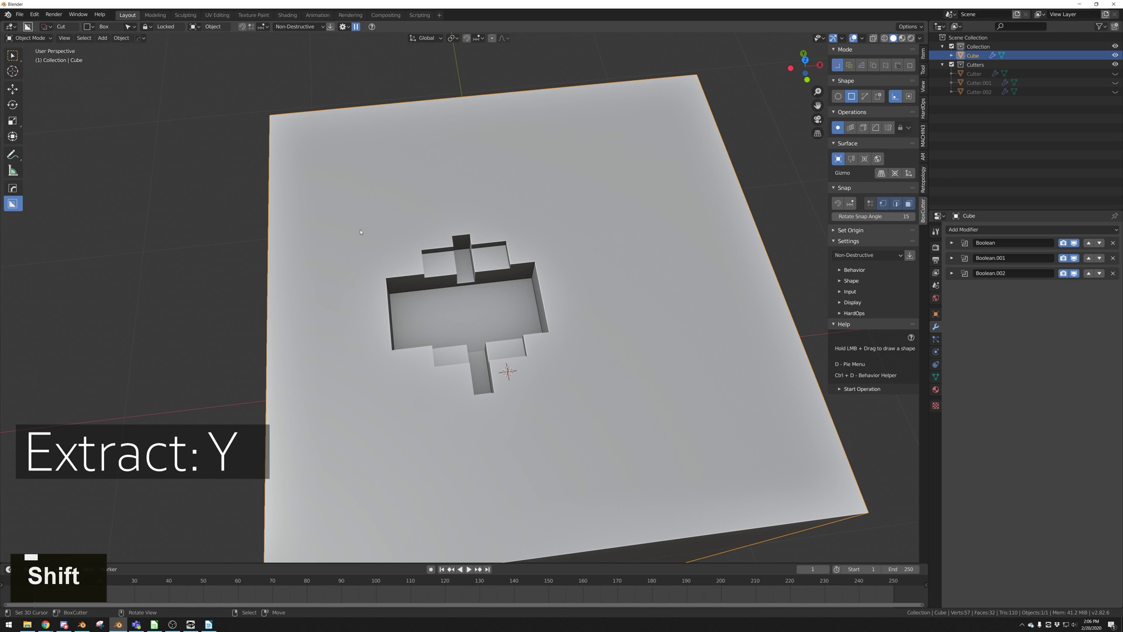
pyautogui.moveTo(361, 231)
pyautogui.mouseDown()
pyautogui.moveTo(381, 258)
pyautogui.moveTo(539, 343)
pyautogui.moveTo(582, 393)
pyautogui.mouseUp()
pyautogui.moveTo(582, 393); pyautogui.dragTo(564, 358, button='middle')
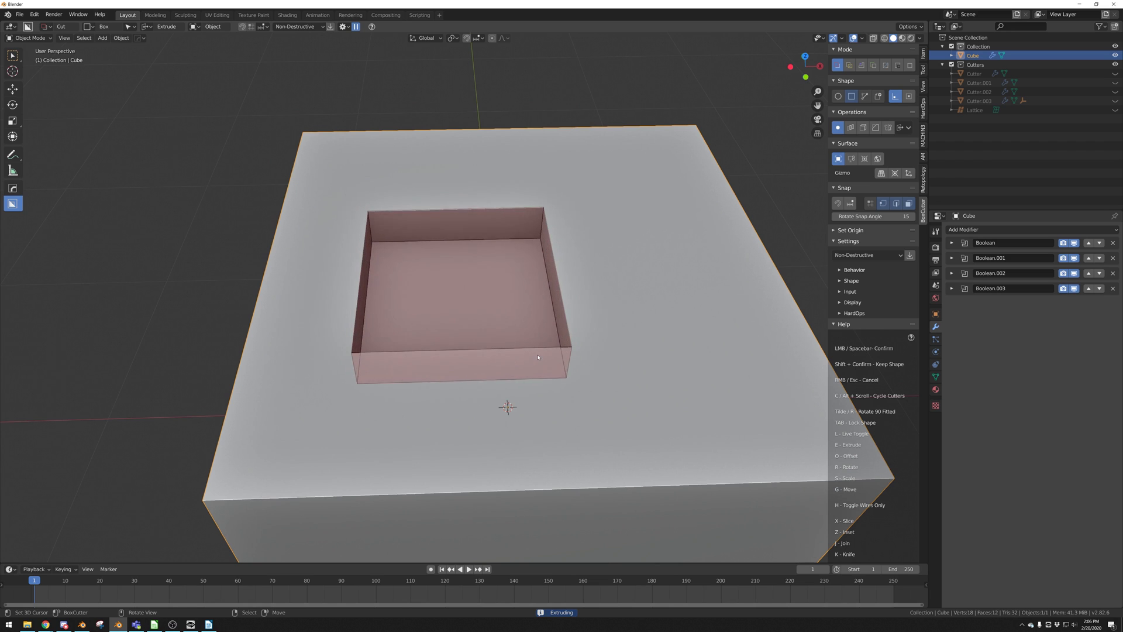
pyautogui.press('y')
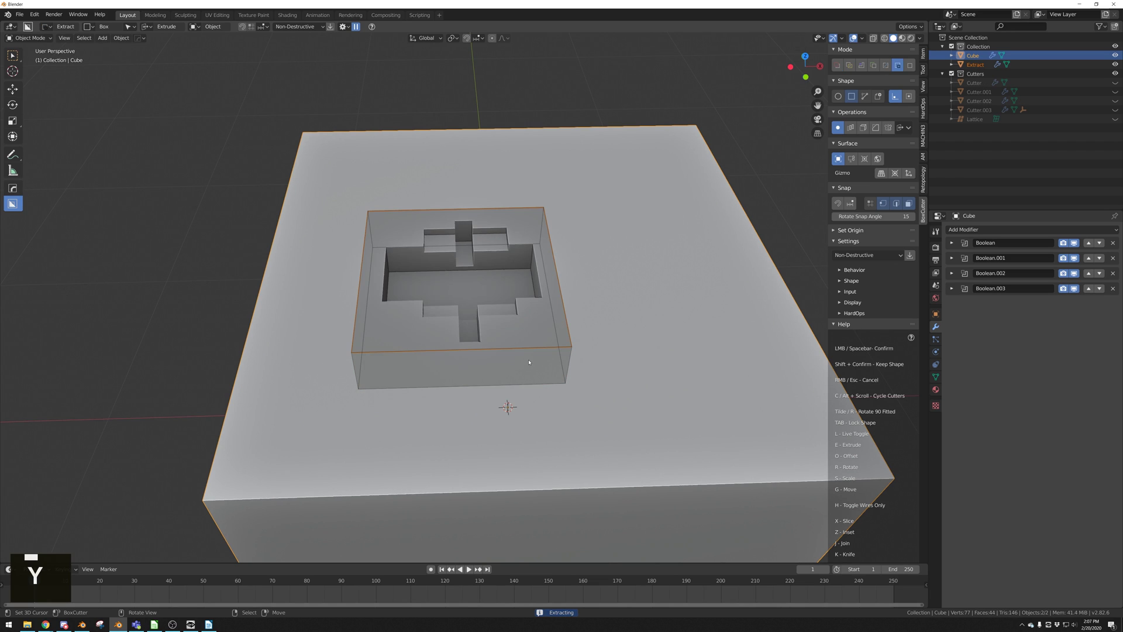
pyautogui.click(529, 362)
pyautogui.moveTo(621, 326); pyautogui.dragTo(524, 360, button='middle')
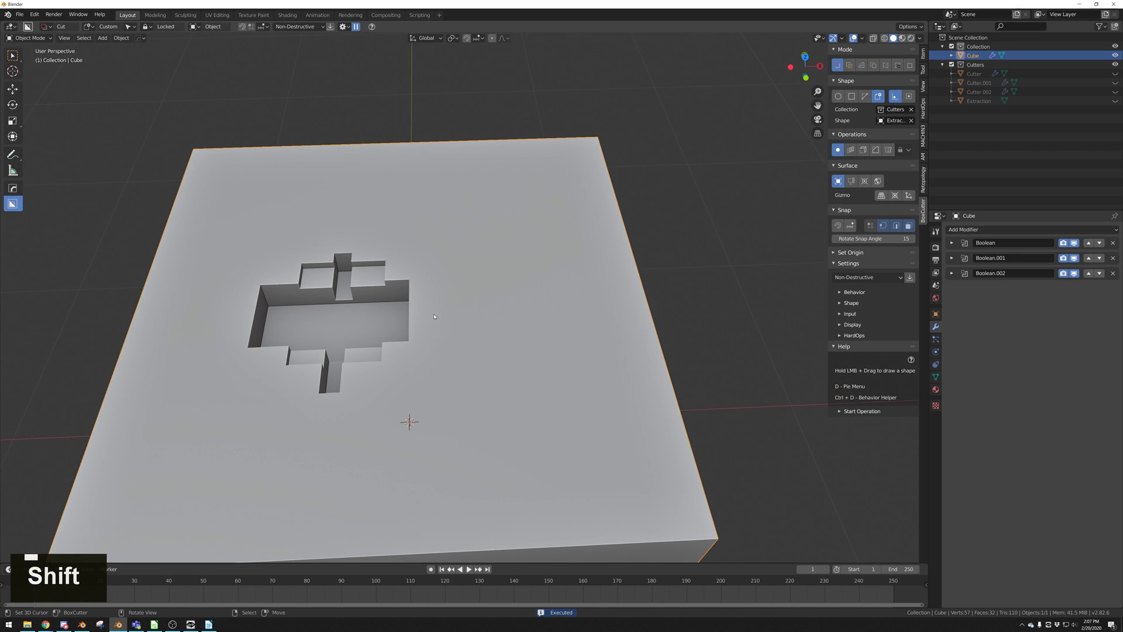
# - Cut the extracted custom shape into the cube's top face several times at different sizes
pyautogui.moveTo(434, 317); pyautogui.dragTo(656, 473)
pyautogui.moveTo(657, 472)
pyautogui.mouseDown(button='middle')
pyautogui.moveTo(644, 454)
pyautogui.moveTo(579, 462)
pyautogui.mouseUp(button='middle')
pyautogui.click(641, 455)
pyautogui.moveTo(422, 257); pyautogui.dragTo(509, 391)
pyautogui.click(519, 436)
pyautogui.moveTo(519, 436); pyautogui.dragTo(448, 428, button='middle')
pyautogui.moveTo(503, 242)
pyautogui.mouseDown()
pyautogui.moveTo(650, 351)
pyautogui.moveTo(655, 328)
pyautogui.mouseUp()
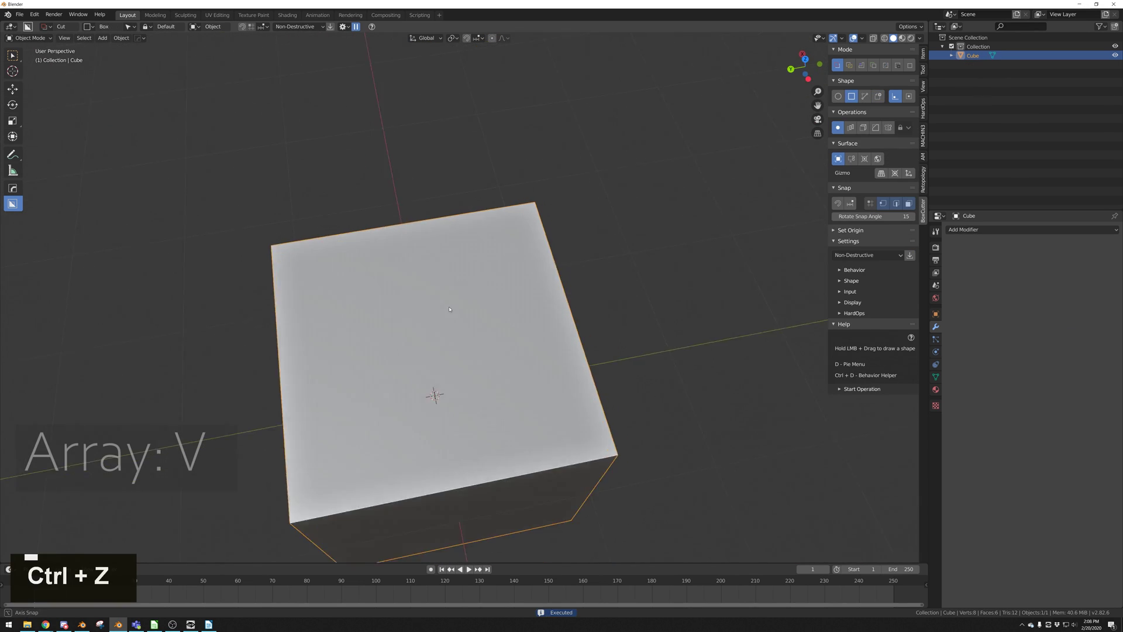
# - Draw a narrow slot cutter on the plain cube's top face and array it in a row of 8
pyautogui.scroll(2, 399, 272)
pyautogui.moveTo(399, 272); pyautogui.dragTo(414, 241, button='middle')
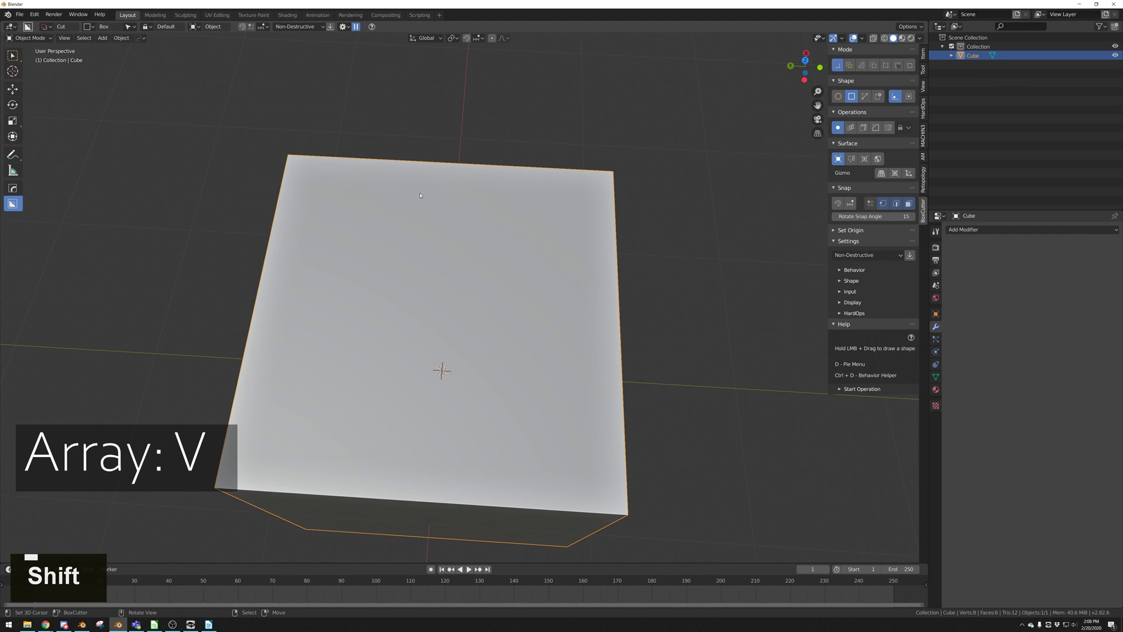
pyautogui.moveTo(419, 194); pyautogui.dragTo(430, 249)
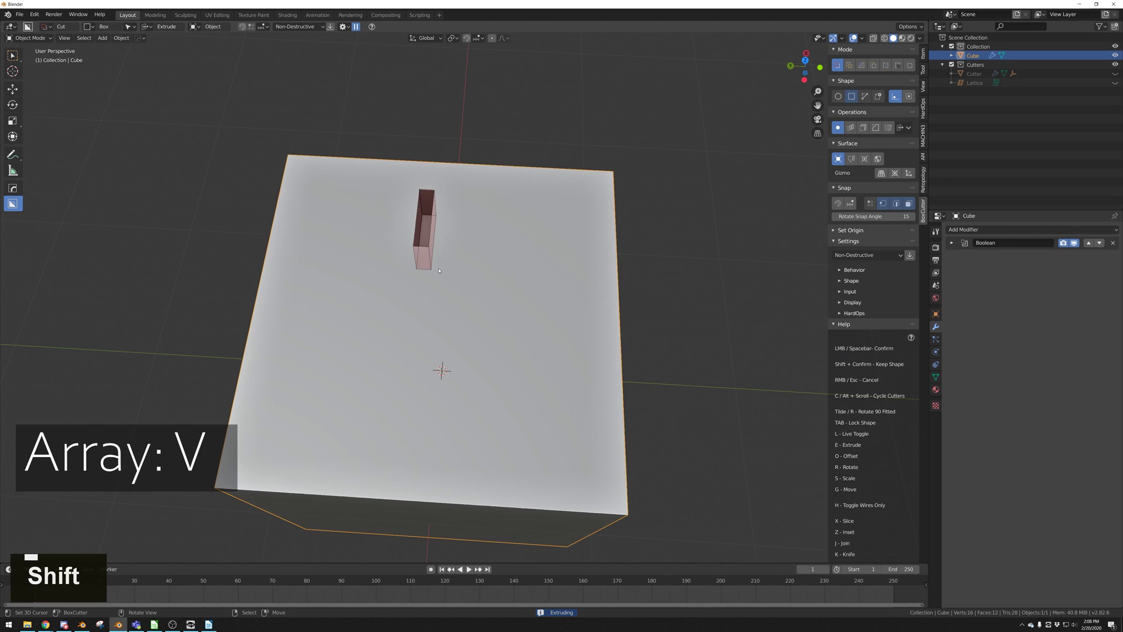
pyautogui.press('v')
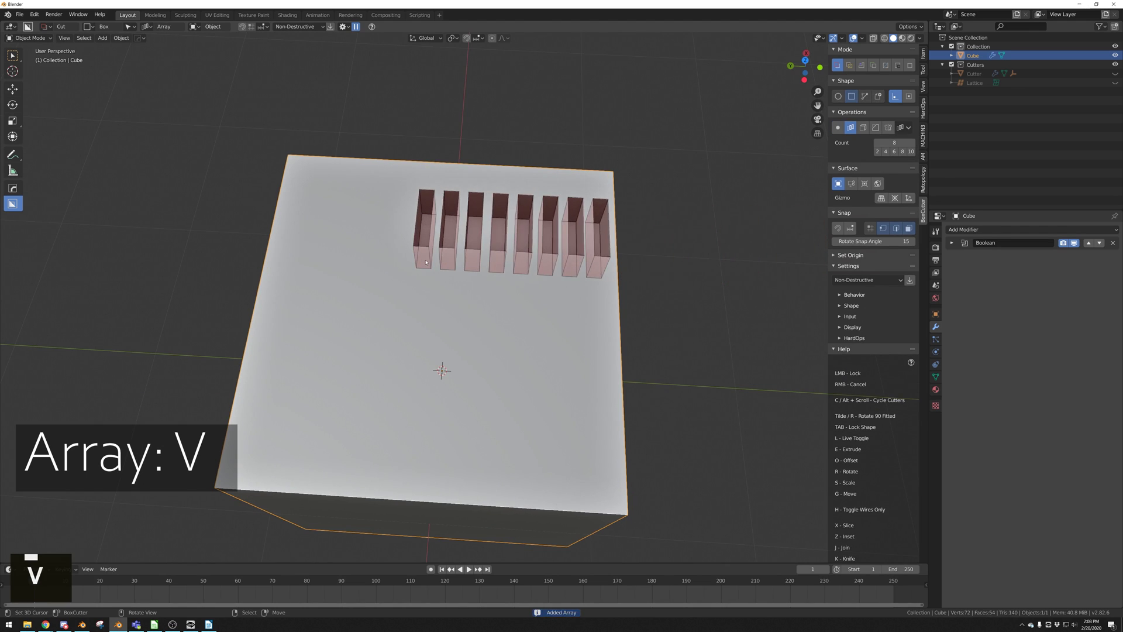
# - Switch the slot array to a radial arrangement, adjust its count and lock it
pyautogui.press('v')
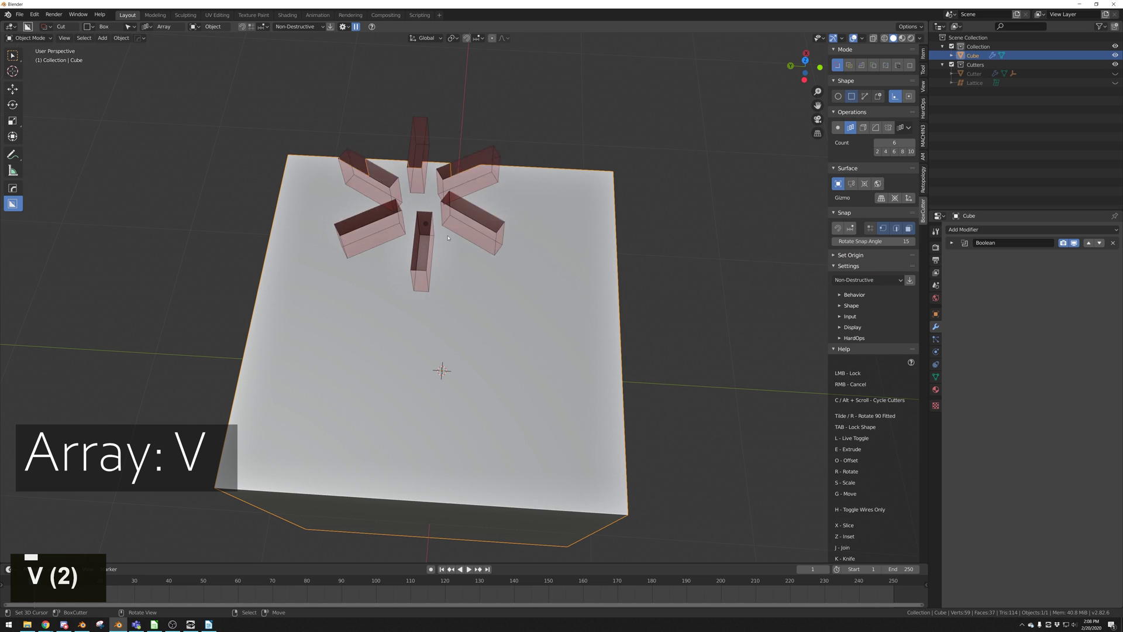
pyautogui.scroll(4, 448, 238)
pyautogui.scroll(-2, 448, 238)
pyautogui.click(519, 272)
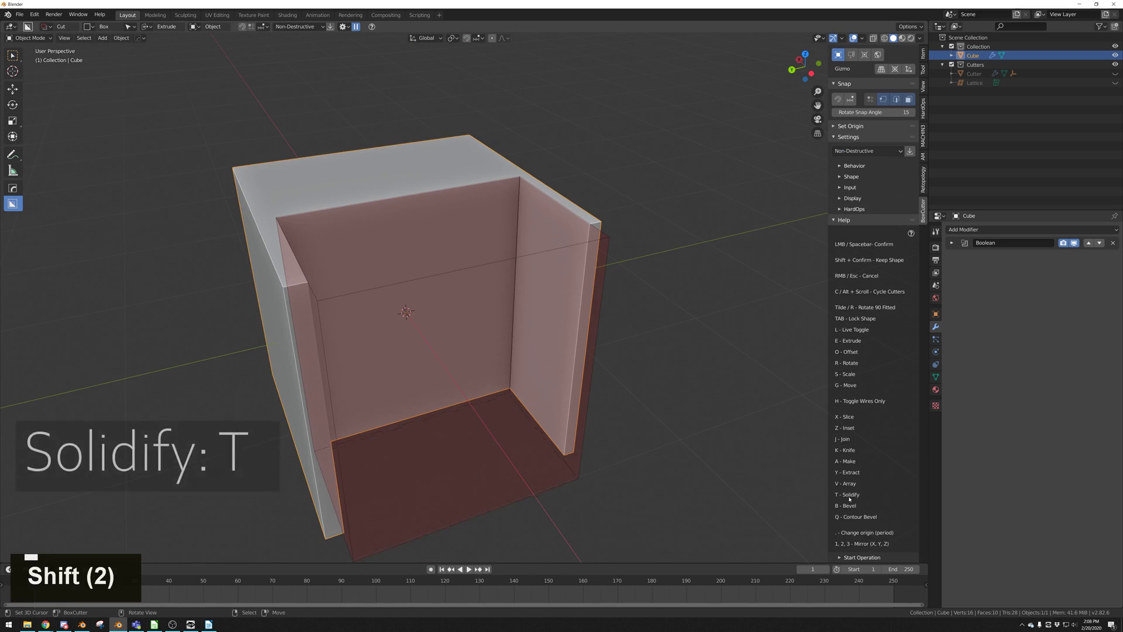
# - Solidify the box cutter in the cube's corner about -0.095 m thick and try its solidify variants 2, 1 and 3
pyautogui.press('t')
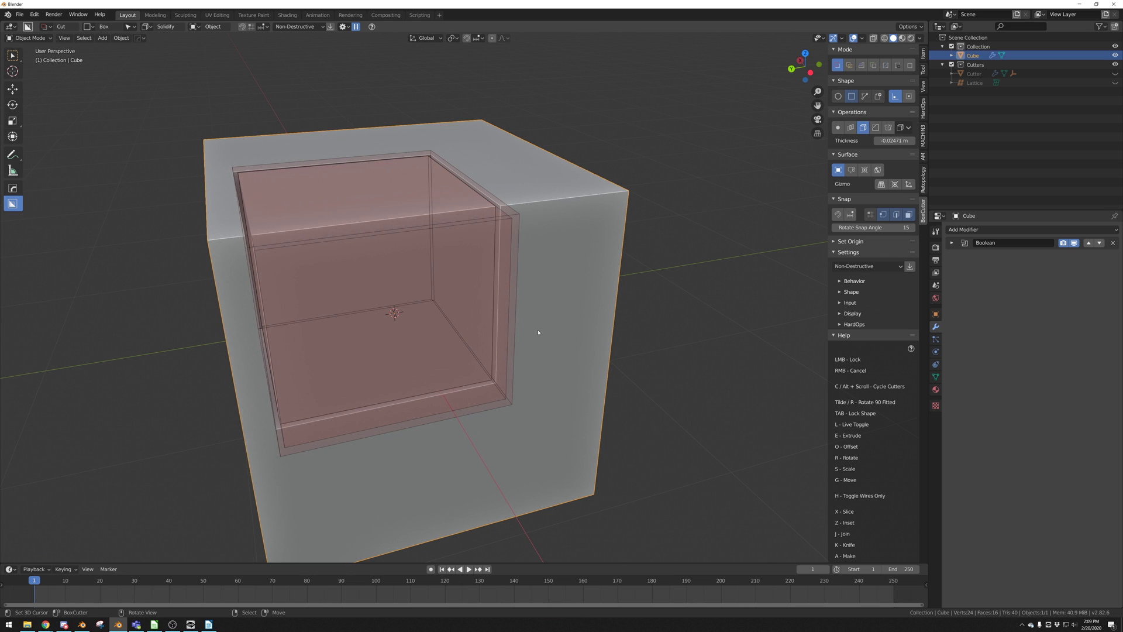
pyautogui.press('2')
pyautogui.press('1')
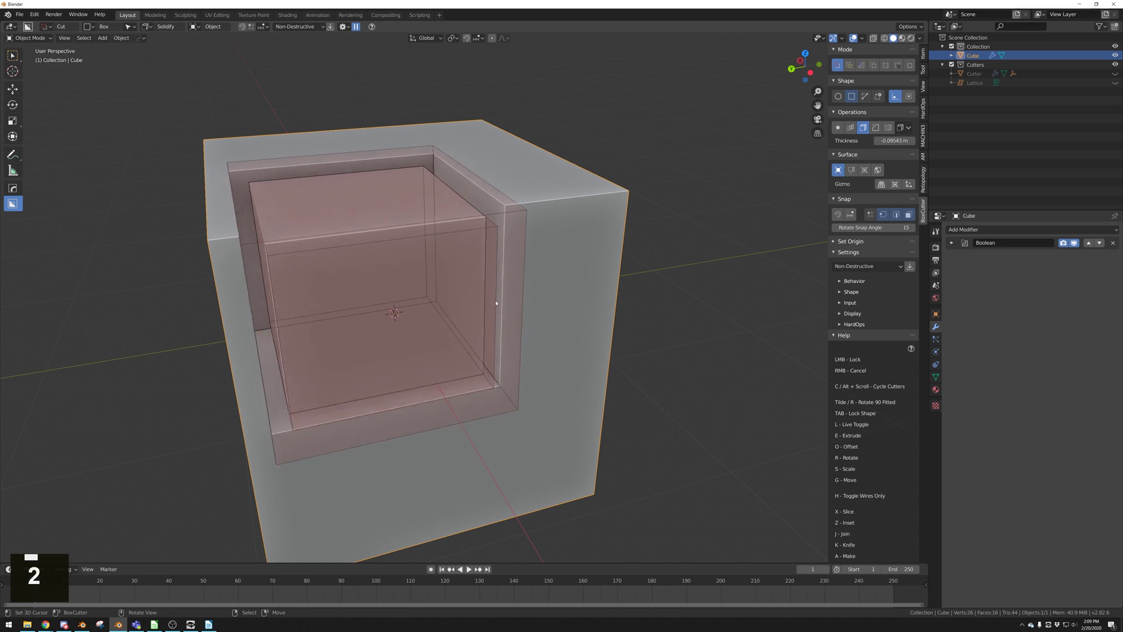
pyautogui.press('3')
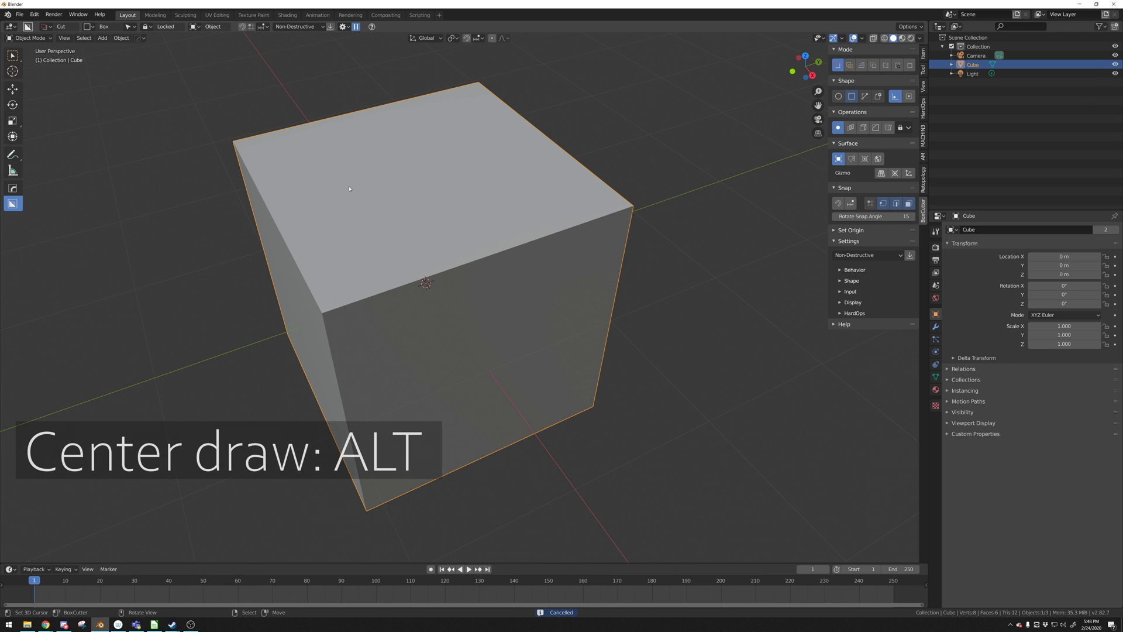
# - Cut a deep box drawn from corner to corner on the cube's top face, and undo it
pyautogui.moveTo(348, 165); pyautogui.dragTo(625, 264)
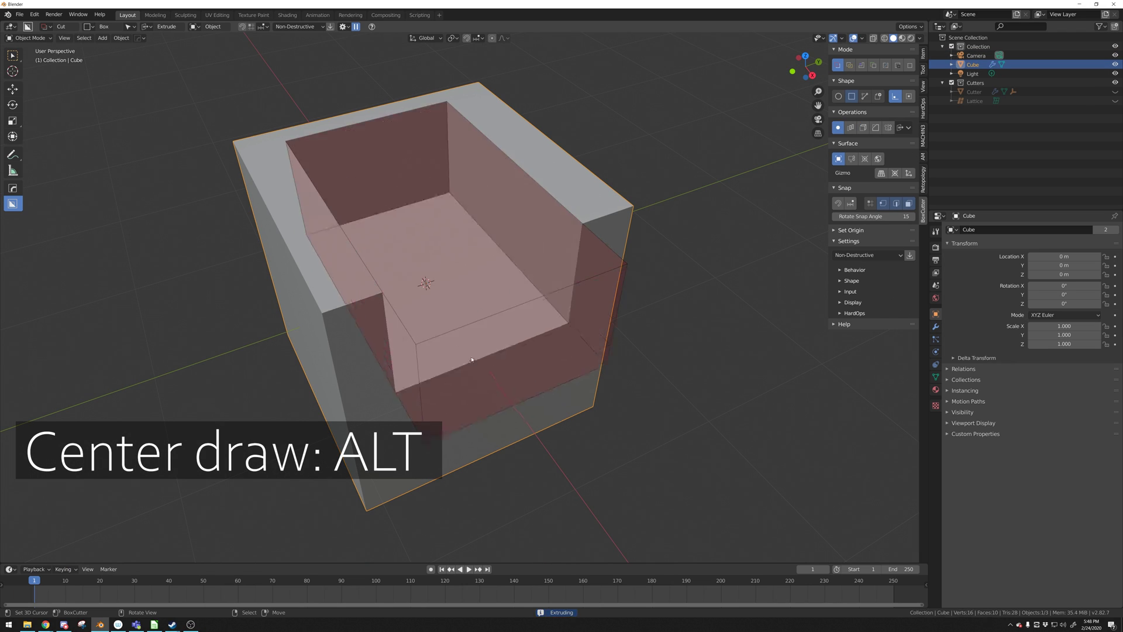
pyautogui.click(478, 378)
pyautogui.hotkey('ctrl', 'z')
pyautogui.hotkey('ctrl', 'z')
pyautogui.hotkey('ctrl', 'z')
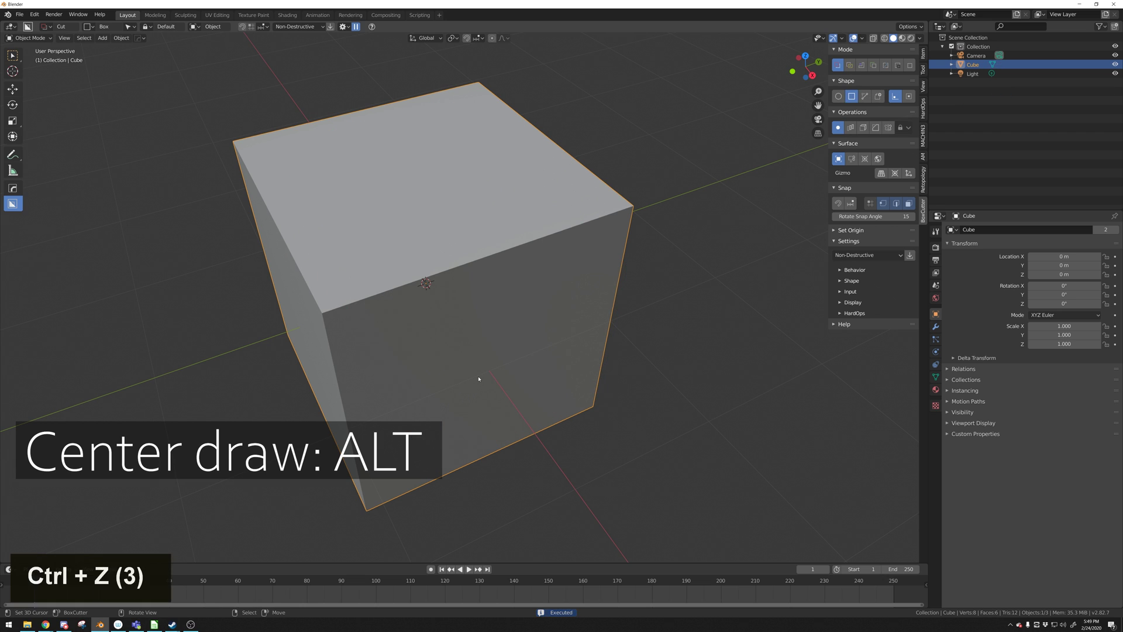
# - Draw a box cut outward from its centre across the top face, undo it, and try another centre-drawn box
pyautogui.press('alt')
pyautogui.keyDown('alt'); pyautogui.moveTo(413, 179); pyautogui.dragTo(558, 285); pyautogui.keyUp('alt')
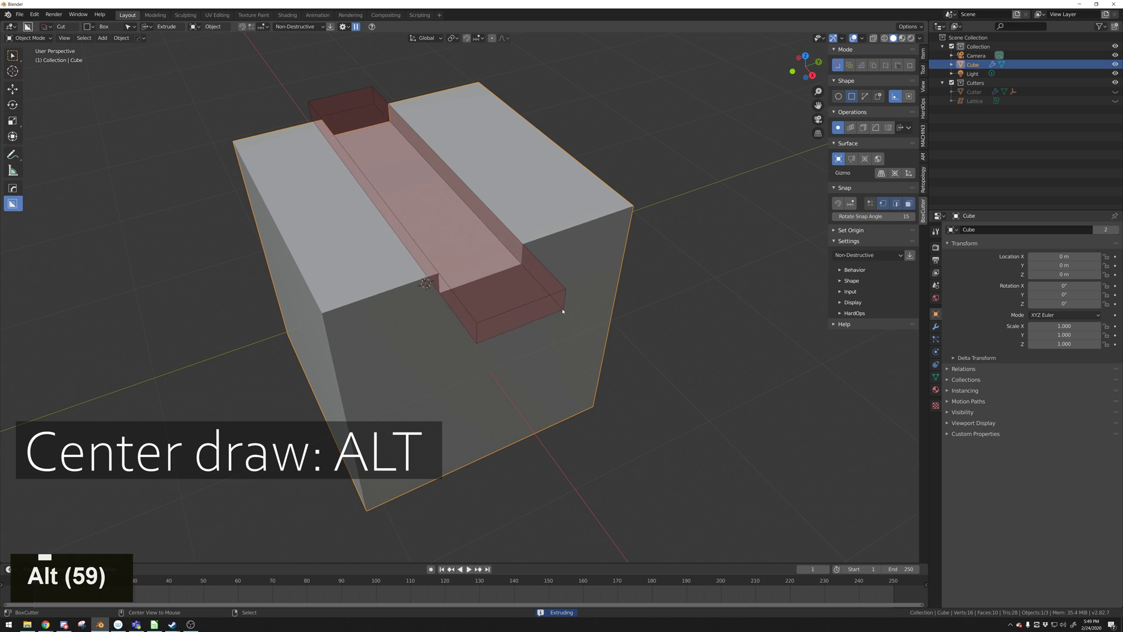
pyautogui.click(556, 398)
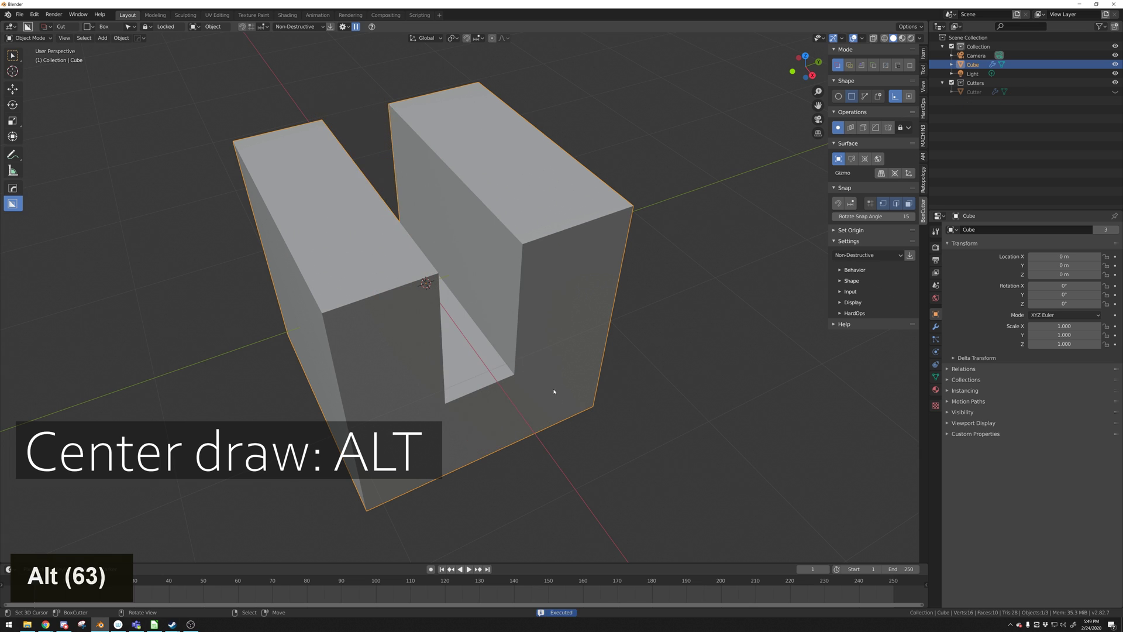
pyautogui.hotkey('ctrl', 'z')
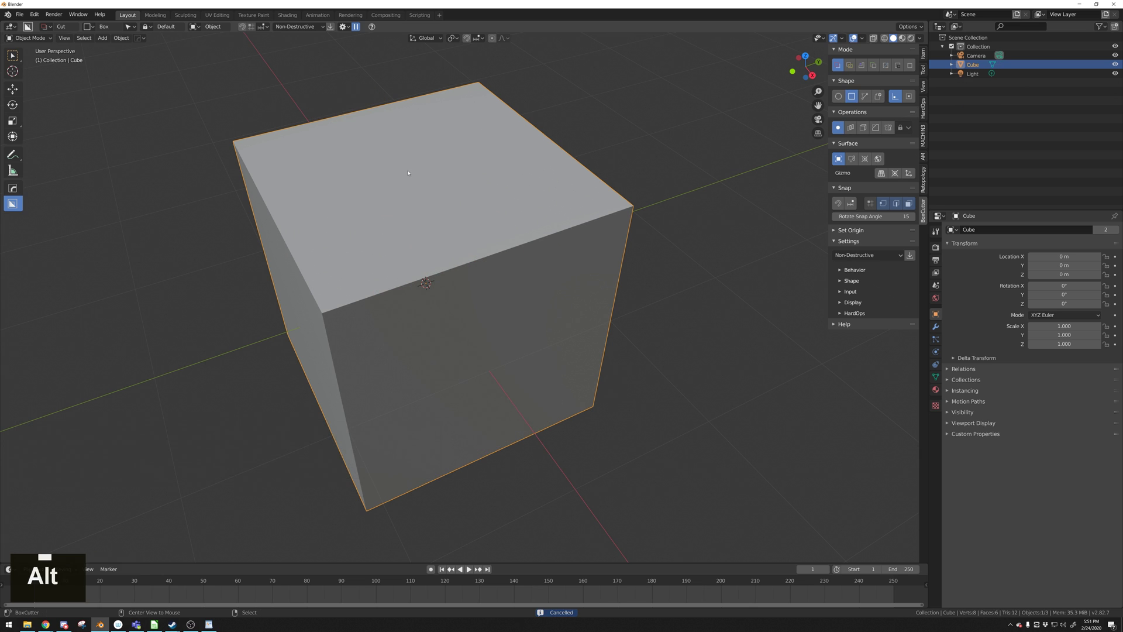
pyautogui.keyDown('alt'); pyautogui.moveTo(412, 178); pyautogui.dragTo(533, 227); pyautogui.keyUp('alt')
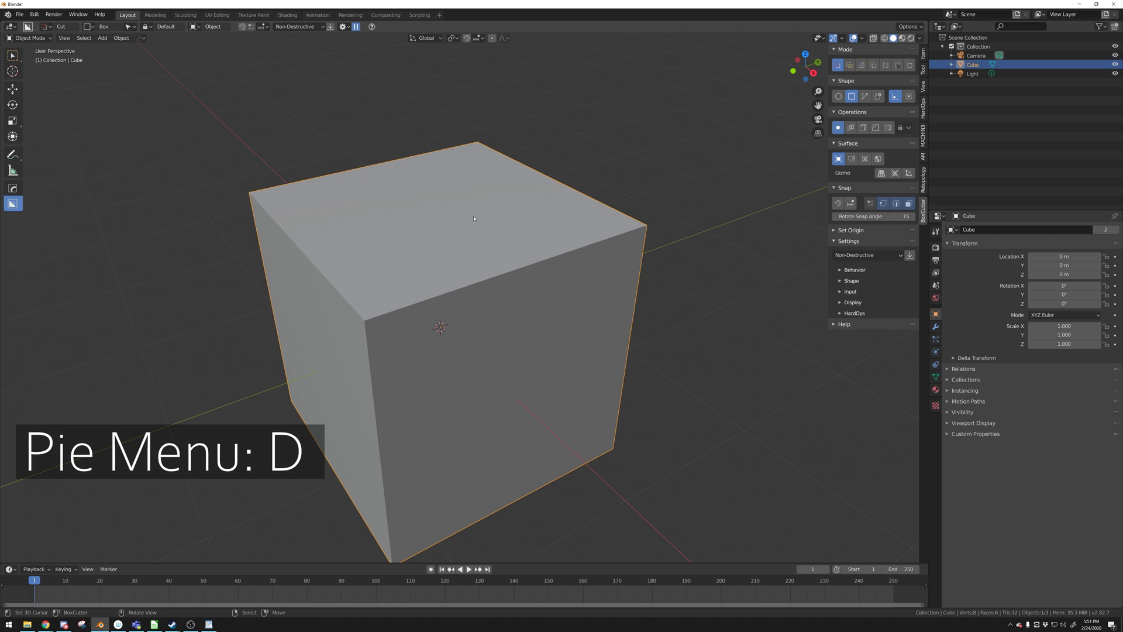
# - Switch the cutter shape to Circle and draw a round cutter into the cube's top face
pyautogui.press('d')
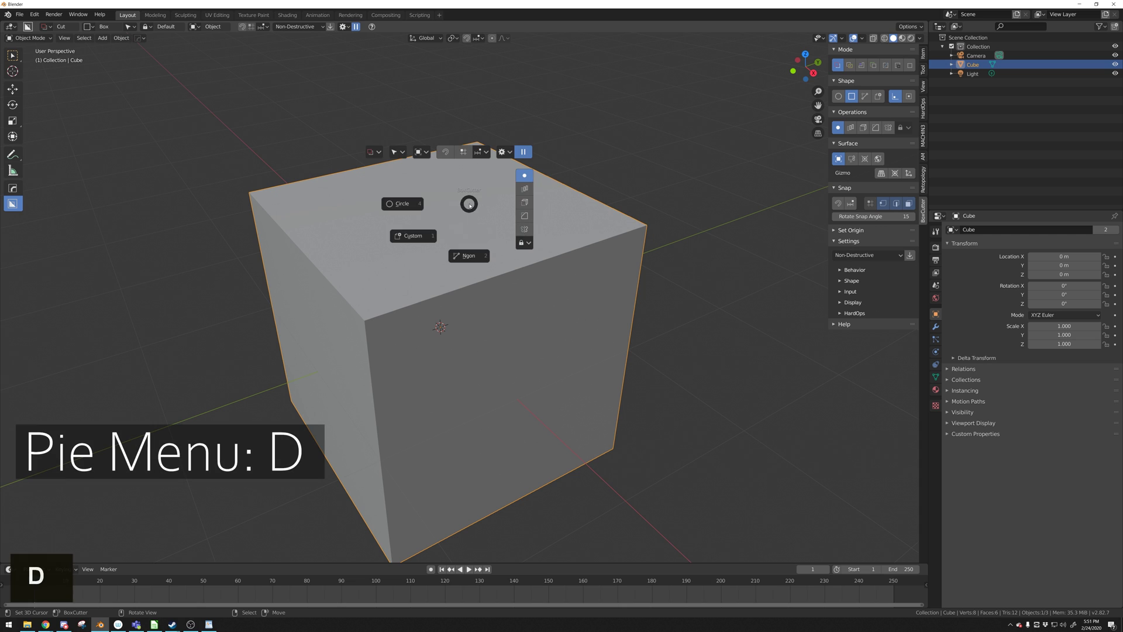
pyautogui.click(420, 200)
pyautogui.moveTo(439, 216); pyautogui.dragTo(435, 246, button='middle')
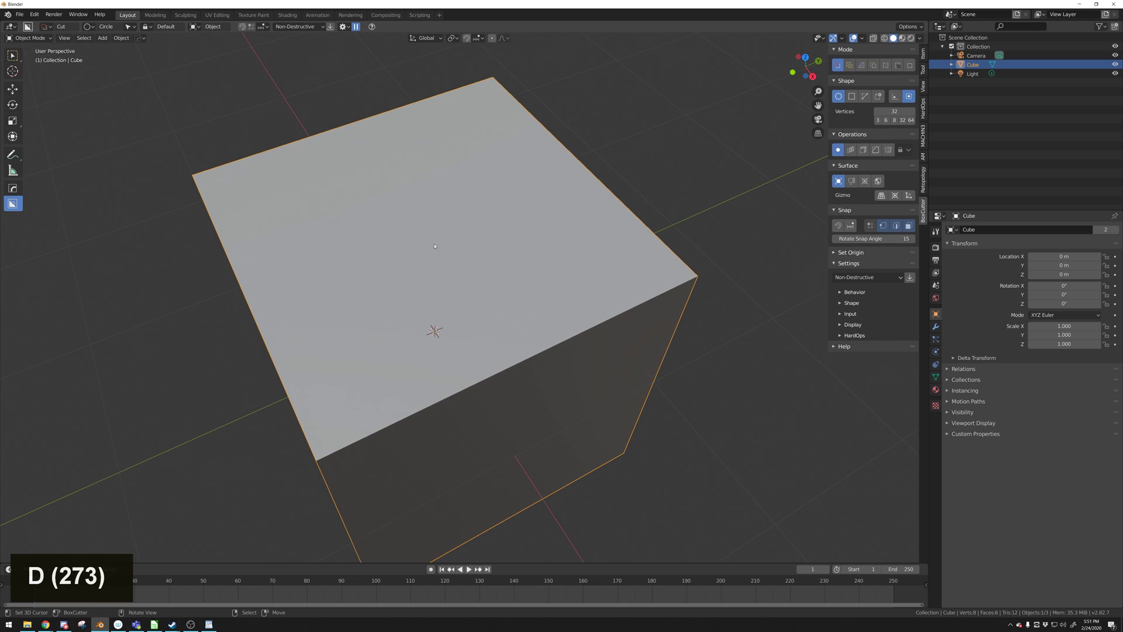
pyautogui.moveTo(390, 223); pyautogui.dragTo(439, 253)
pyautogui.moveTo(438, 253); pyautogui.dragTo(464, 233, button='middle')
# - Try different vertex counts on the circle cutter, set it to 14 vertices and complete the cut
pyautogui.scroll(5, 467, 276)
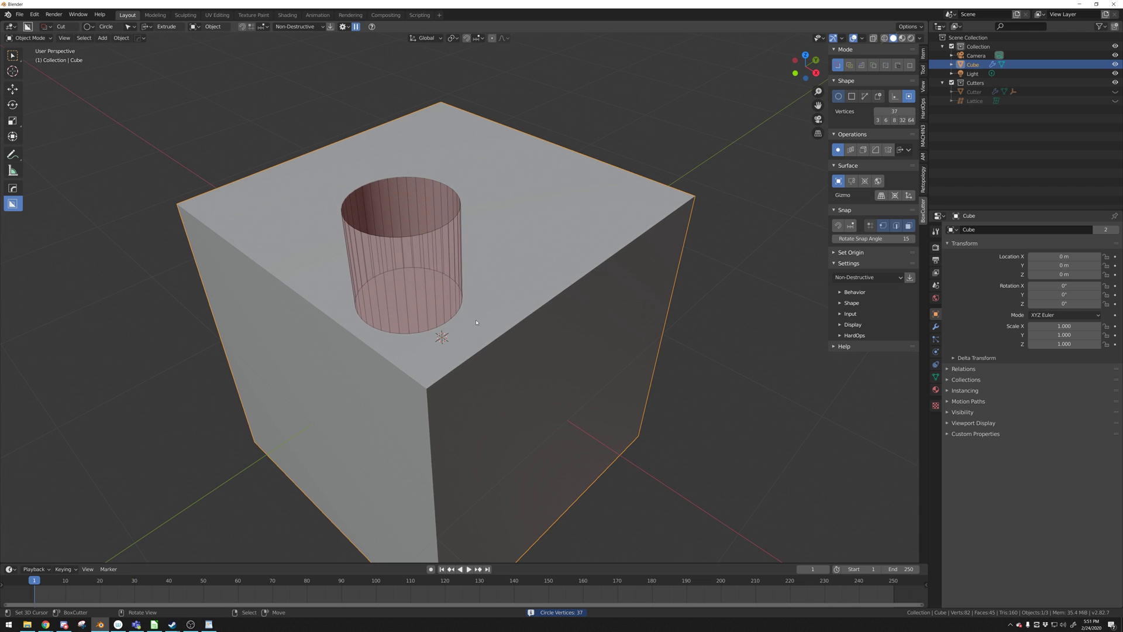
pyautogui.scroll(20, 476, 322)
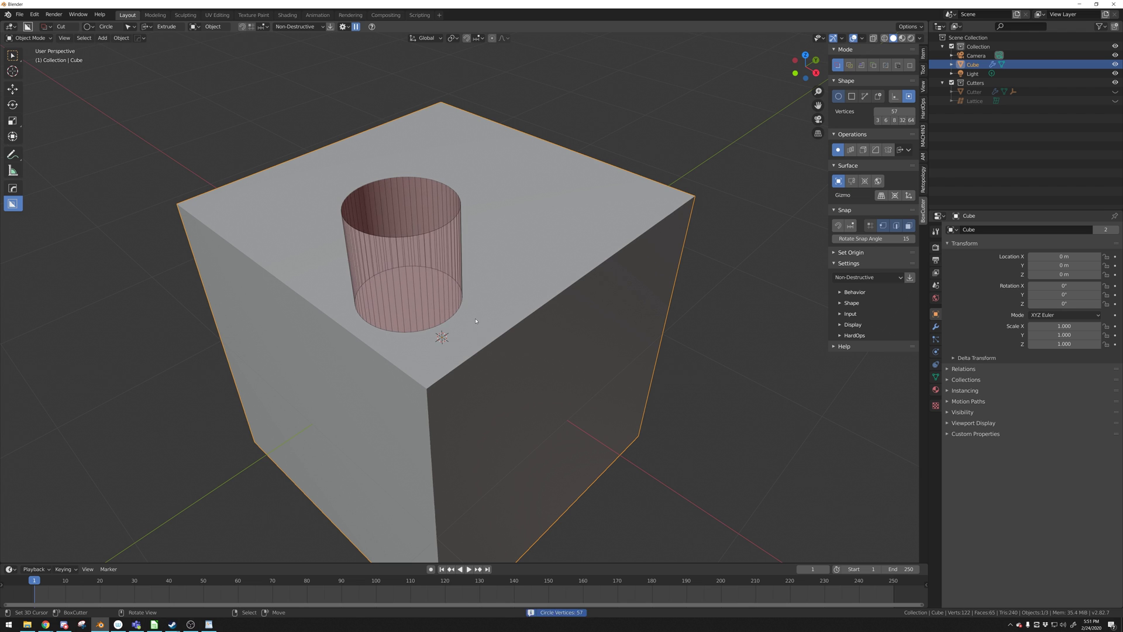
pyautogui.scroll(-20, 476, 321)
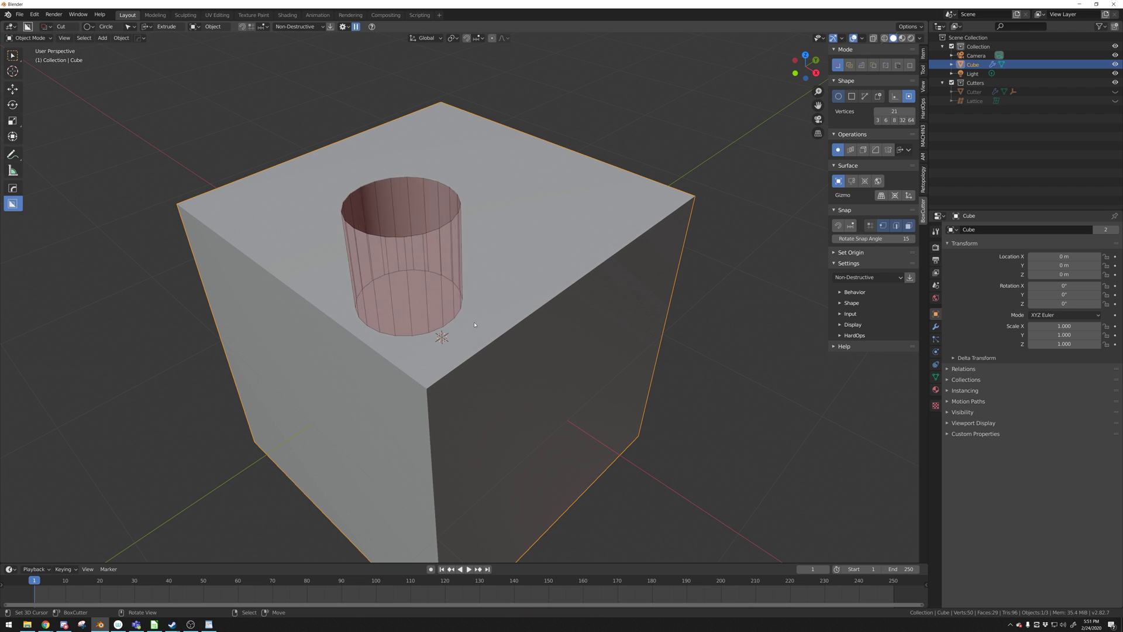
pyautogui.click(474, 324)
# - Cut three more circular recesses around the first hole in the cube's top face
pyautogui.moveTo(475, 326); pyautogui.dragTo(581, 352, button='middle')
pyautogui.moveTo(533, 239); pyautogui.dragTo(577, 300)
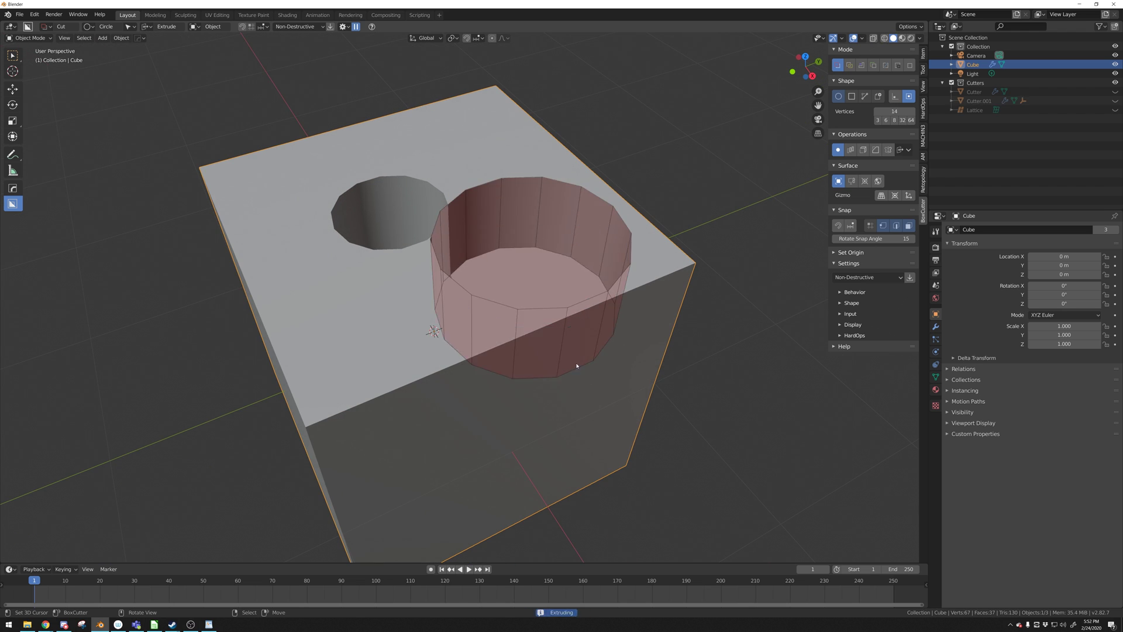
pyautogui.click(577, 366)
pyautogui.moveTo(317, 283); pyautogui.dragTo(366, 326)
pyautogui.click(372, 411)
pyautogui.moveTo(431, 350); pyautogui.dragTo(487, 400)
pyautogui.click(494, 508)
# - Switch the cutter shape back to Box and draw a box across the rear of the top face
pyautogui.press('d')
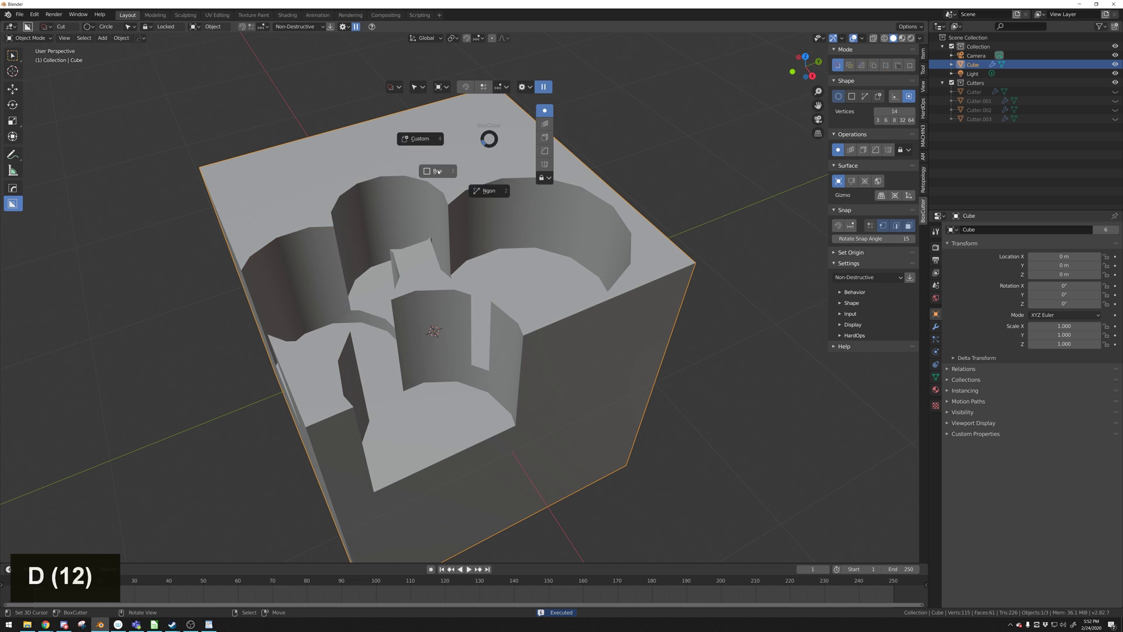
pyautogui.click(438, 171)
pyautogui.moveTo(447, 125); pyautogui.dragTo(639, 181)
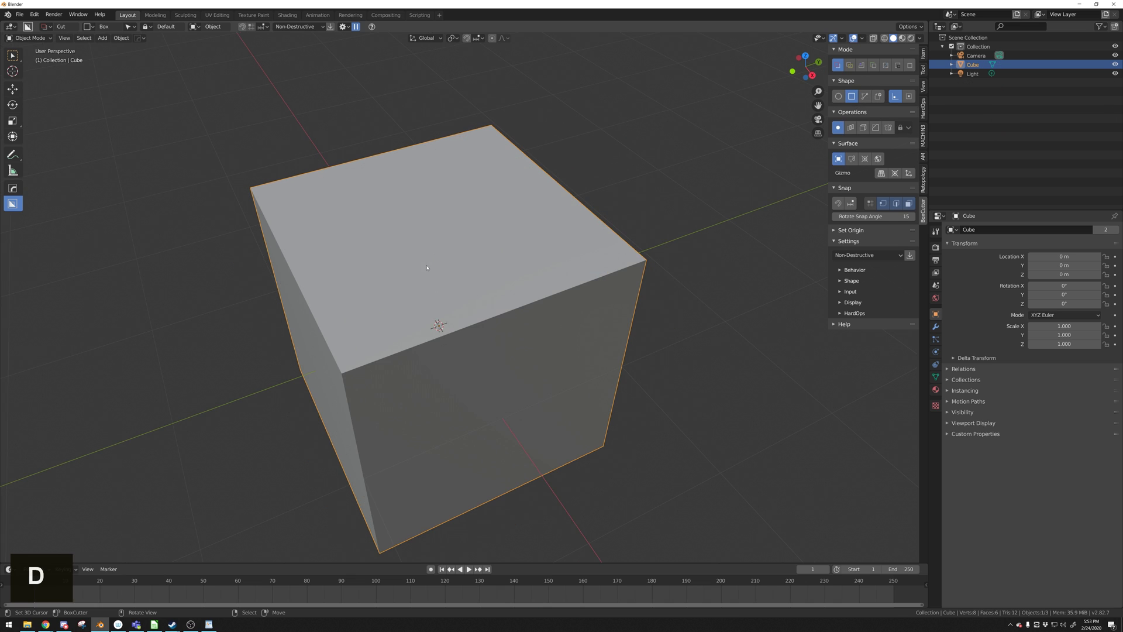
# - Switch the cutter shape to Circle and cut a small round hole in the middle of the cube's top face
pyautogui.press('d')
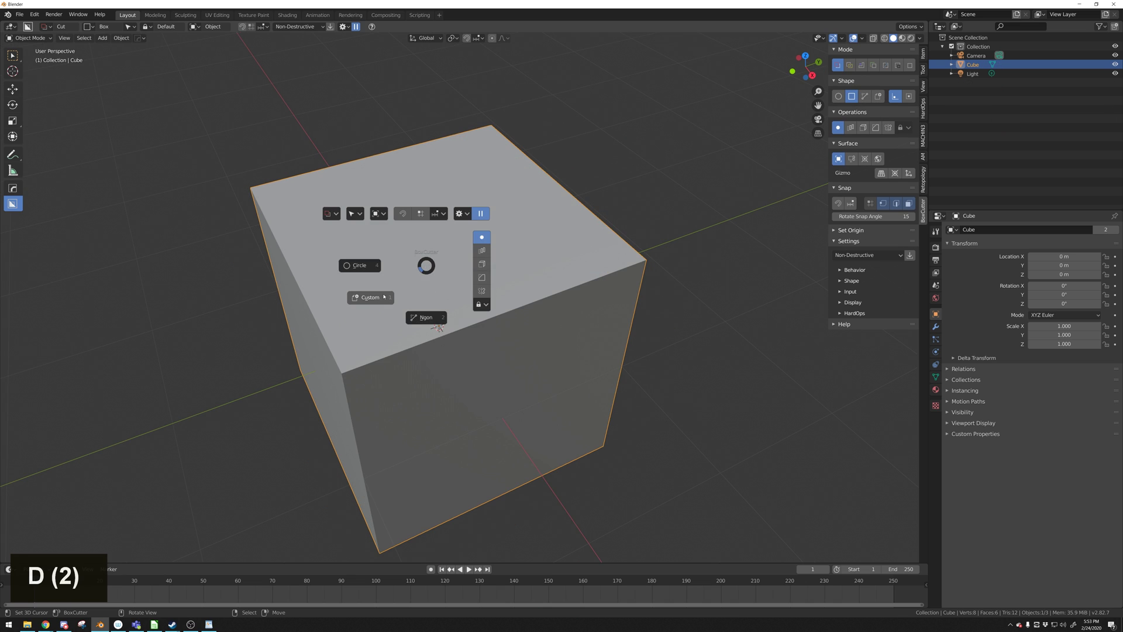
pyautogui.click(373, 262)
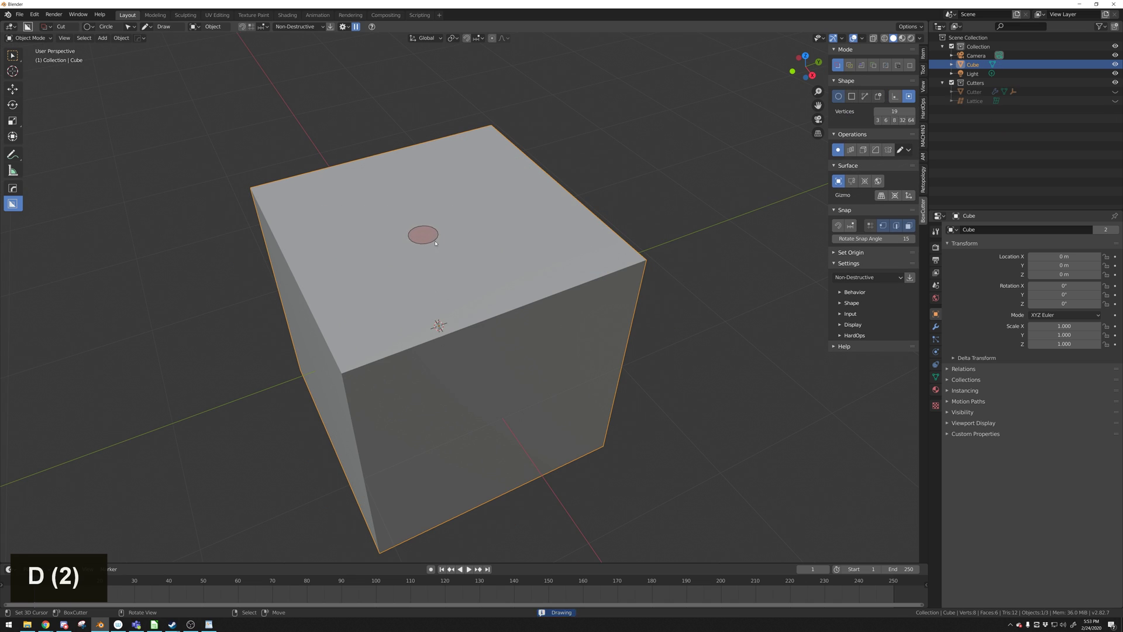
pyautogui.click(443, 273)
pyautogui.moveTo(443, 273); pyautogui.dragTo(510, 307, button='middle')
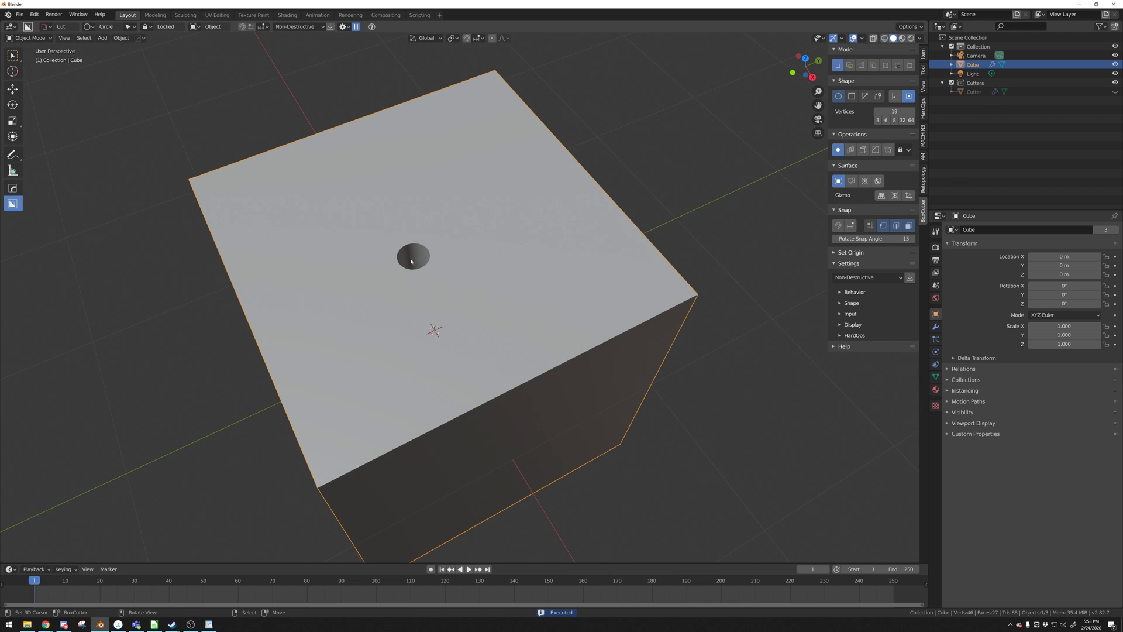
# - Repeat the last circle cut near each of the top face's four corners and at two more spots on the cube
pyautogui.keyDown('ctrl'); pyautogui.click(479, 146); pyautogui.keyUp('ctrl')
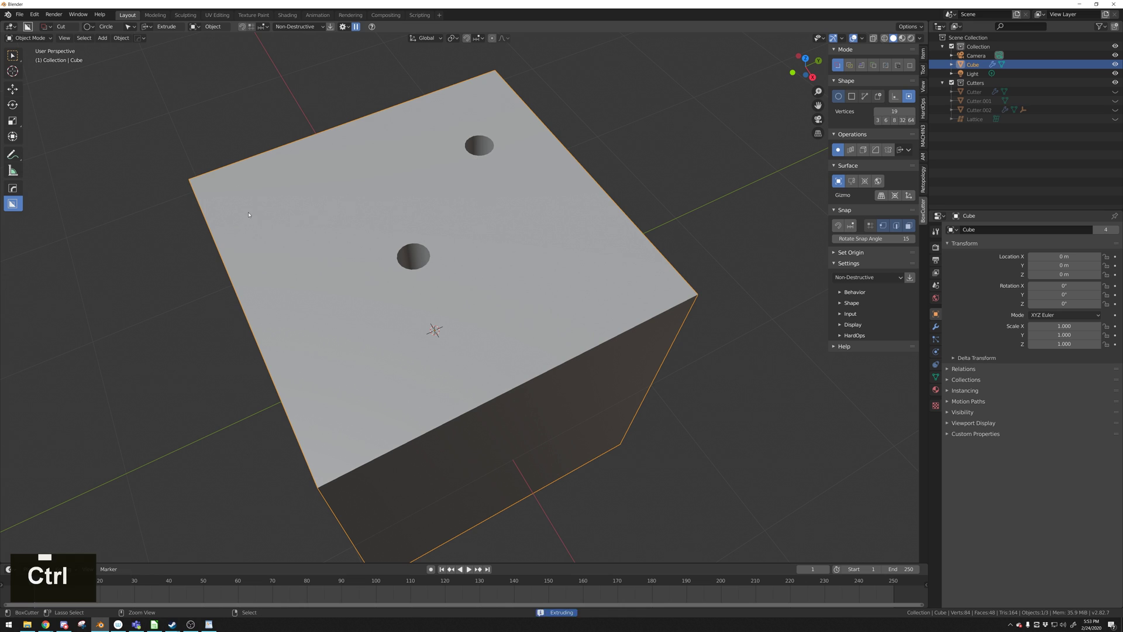
pyautogui.keyDown('ctrl'); pyautogui.click(248, 212); pyautogui.keyUp('ctrl')
pyautogui.keyDown('ctrl'); pyautogui.click(330, 424); pyautogui.keyUp('ctrl')
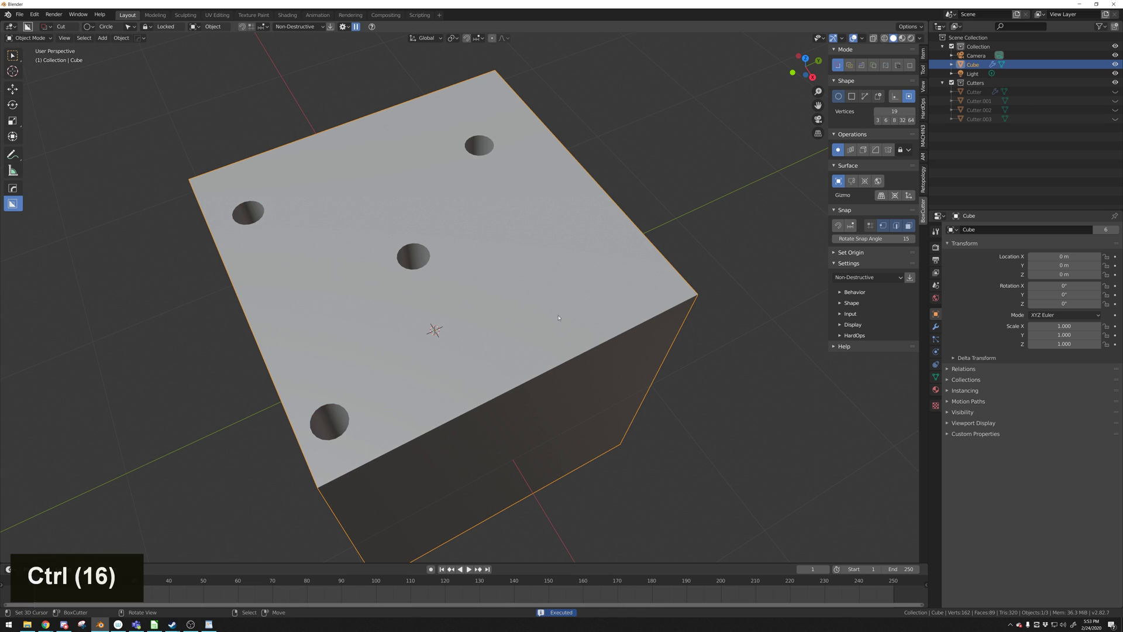
pyautogui.keyDown('ctrl'); pyautogui.click(637, 275); pyautogui.keyUp('ctrl')
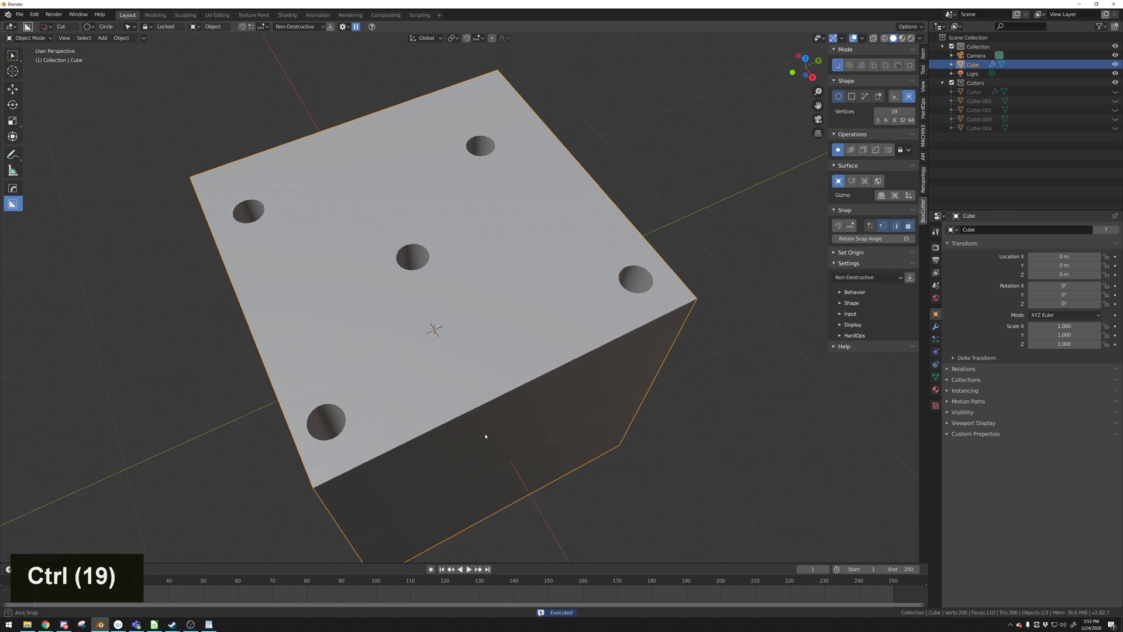
pyautogui.moveTo(488, 333); pyautogui.dragTo(324, 283, button='middle')
pyautogui.keyDown('ctrl'); pyautogui.click(323, 283); pyautogui.keyUp('ctrl')
pyautogui.keyDown('ctrl'); pyautogui.click(518, 256); pyautogui.keyUp('ctrl')
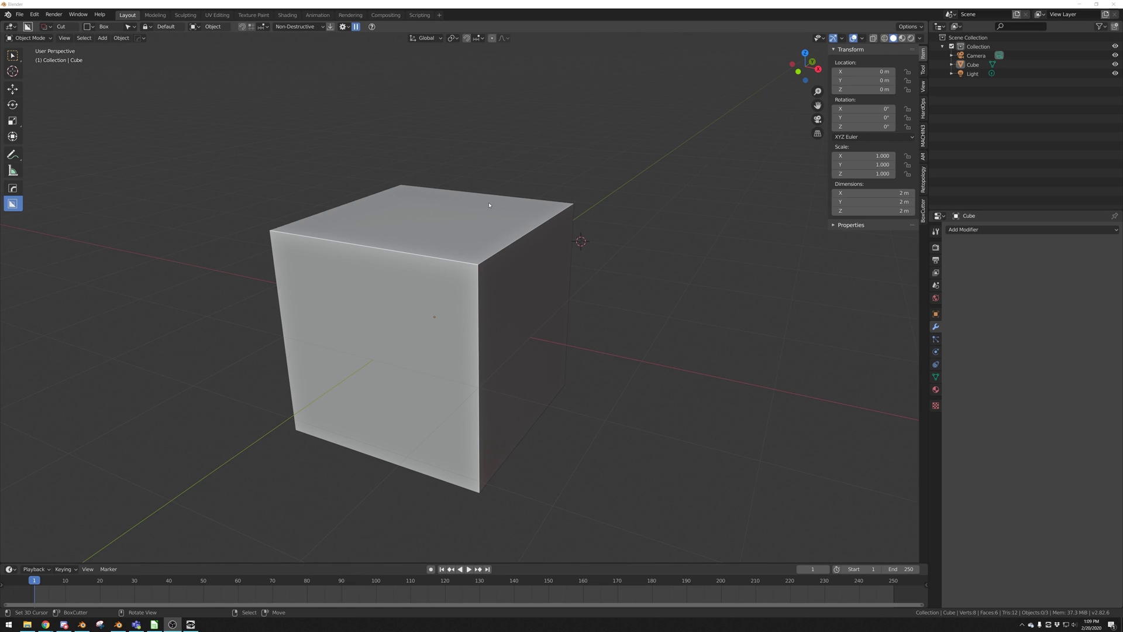
# - Review the Destructive and Non-Destructive behavior choices, keep Non-Destructive, and select the cube
pyautogui.scroll(2, 489, 204)
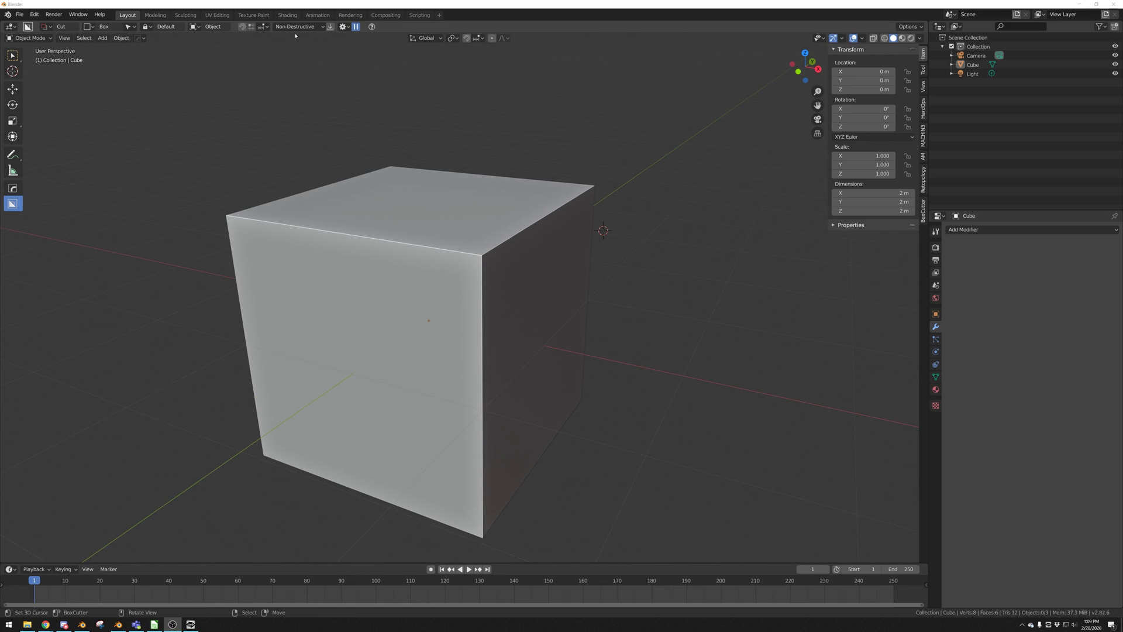
pyautogui.click(312, 28)
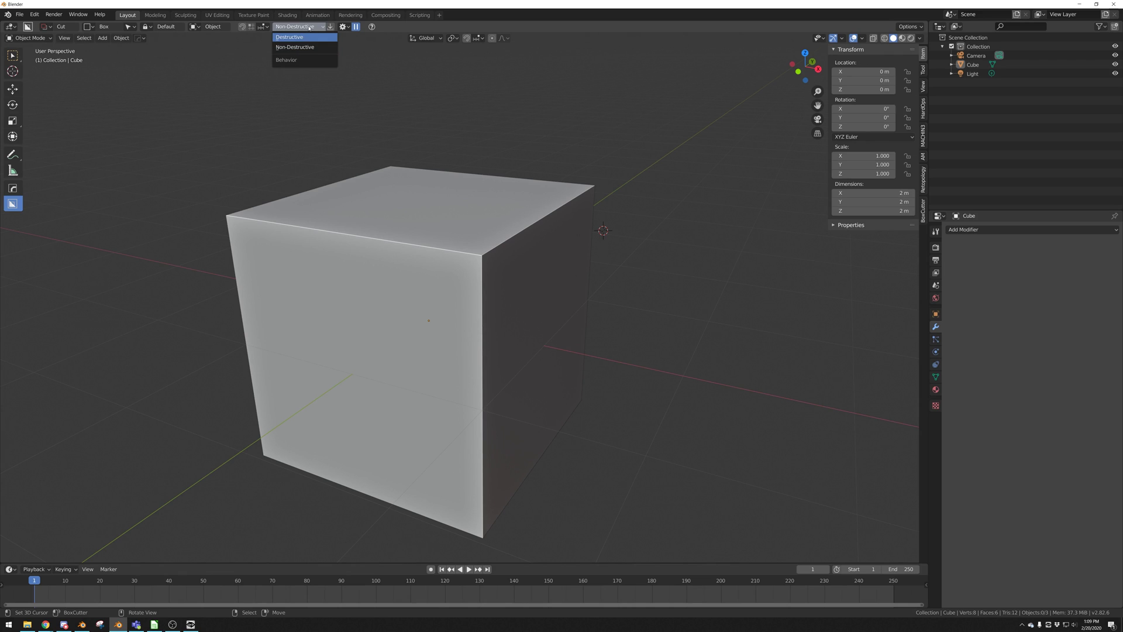
pyautogui.click(309, 27)
pyautogui.moveTo(366, 174); pyautogui.dragTo(535, 238, button='middle')
pyautogui.rightClick(408, 202)
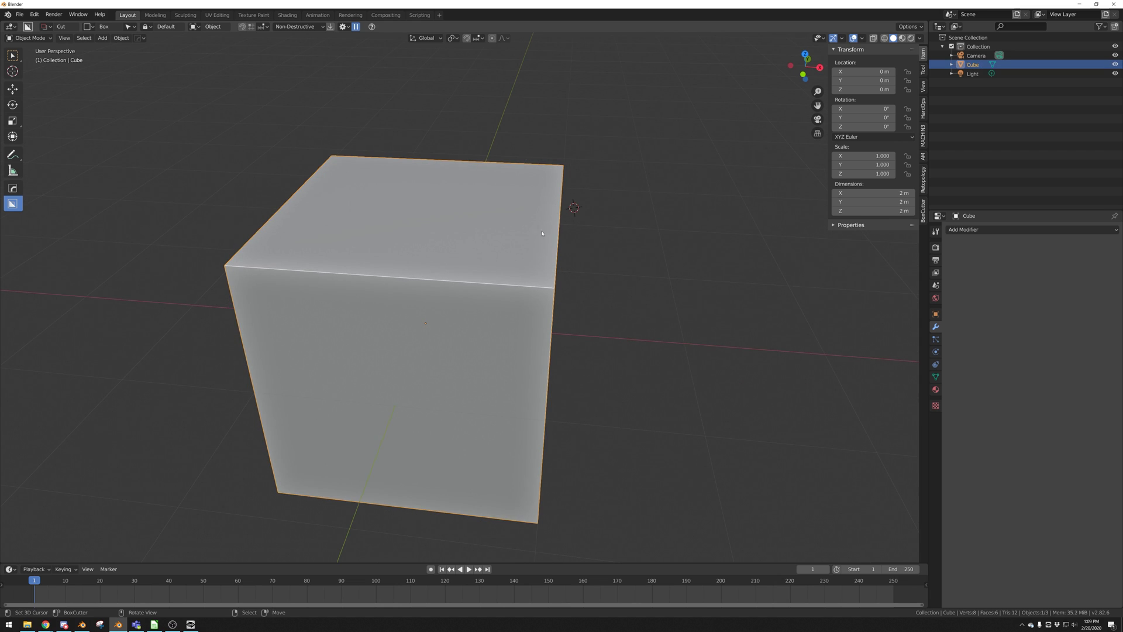
# - Cut three box recesses into the cube's top, one large along the front and two smaller overlapping ones along the side
pyautogui.moveTo(542, 240)
pyautogui.mouseDown()
pyautogui.moveTo(503, 322)
pyautogui.moveTo(321, 346)
pyautogui.moveTo(185, 334)
pyautogui.mouseUp()
pyautogui.click(229, 420)
pyautogui.moveTo(249, 417); pyautogui.dragTo(475, 370, button='middle')
pyautogui.moveTo(548, 215); pyautogui.dragTo(346, 385)
pyautogui.click(387, 435)
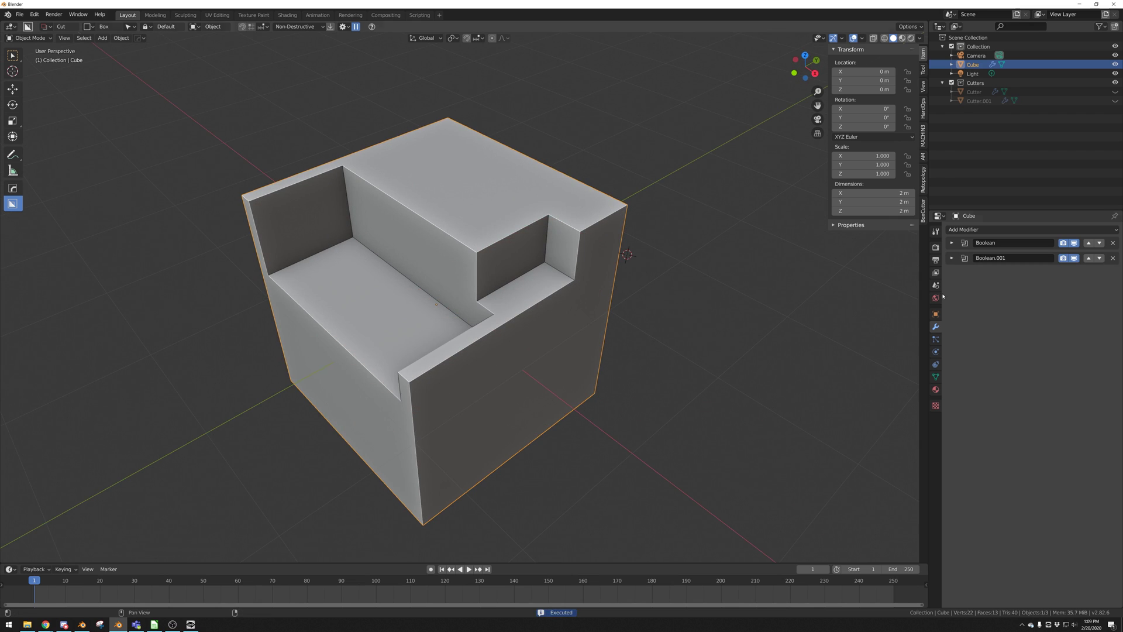
pyautogui.moveTo(615, 204); pyautogui.dragTo(558, 309)
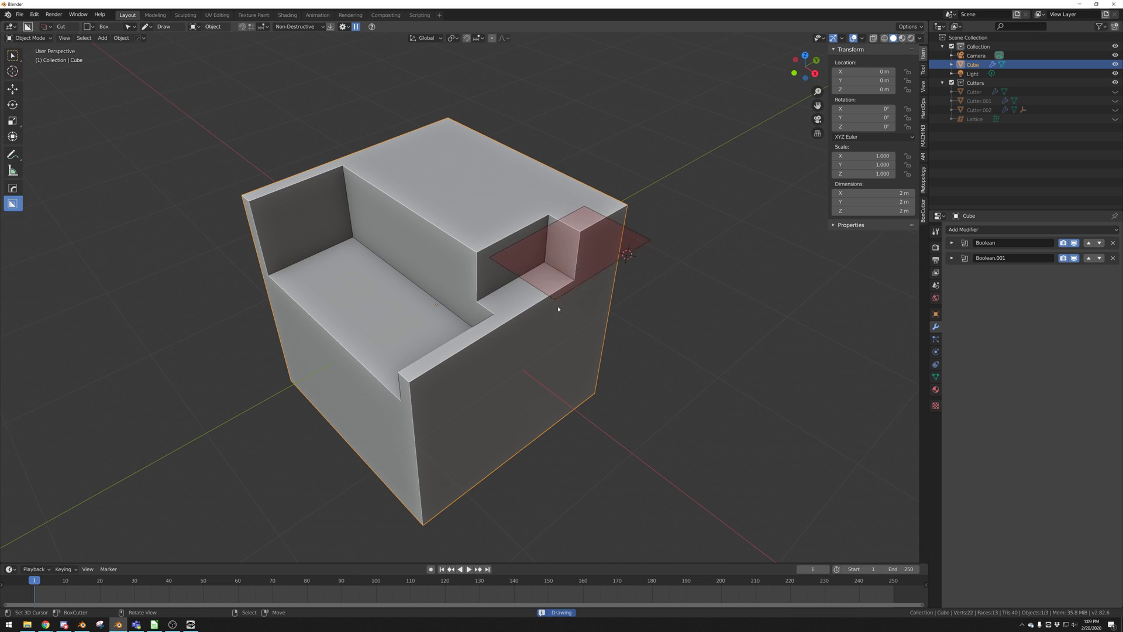
pyautogui.click(566, 389)
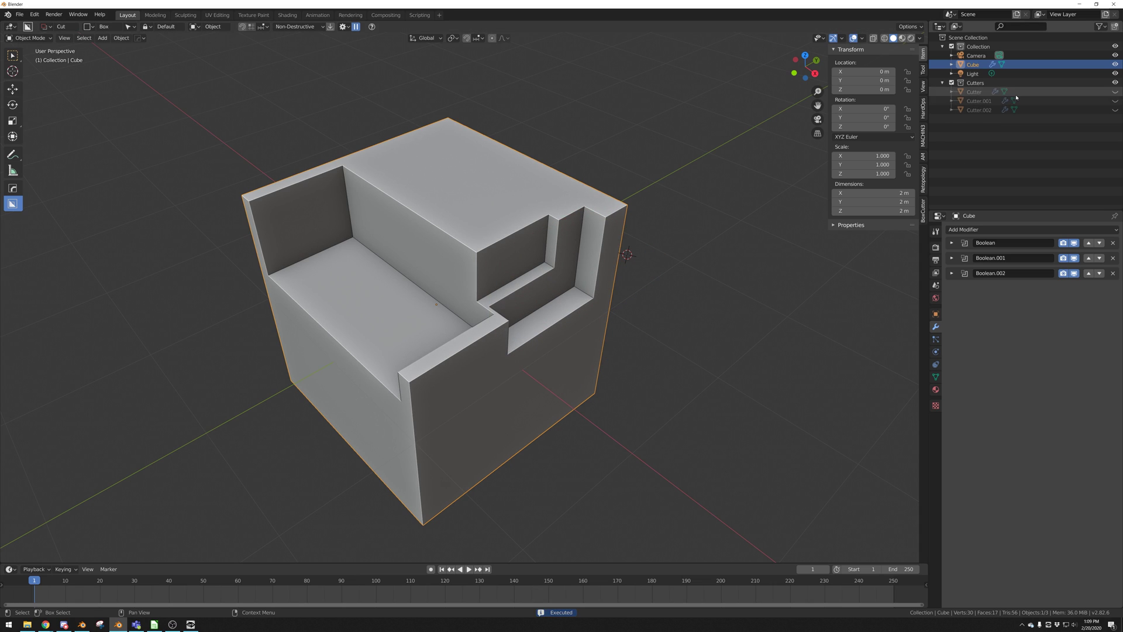
# - Display the three cutter objects in the Cutters collection and toggle their visibility
pyautogui.moveTo(1116, 100); pyautogui.dragTo(1116, 109)
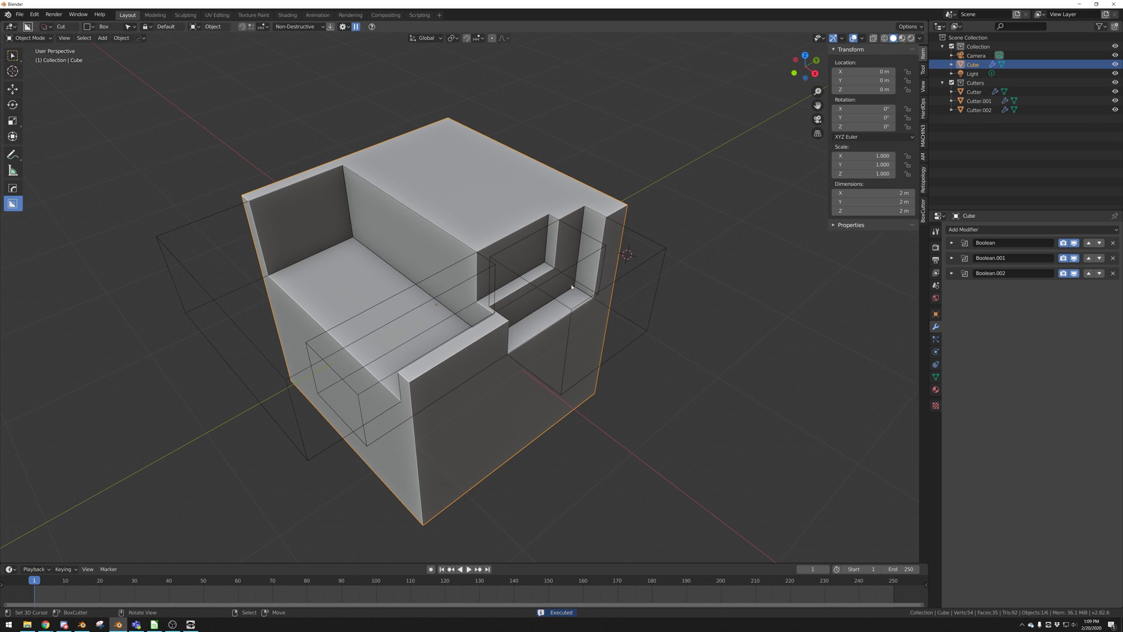
pyautogui.moveTo(649, 328); pyautogui.dragTo(627, 270, button='middle')
pyautogui.rightClick(624, 230)
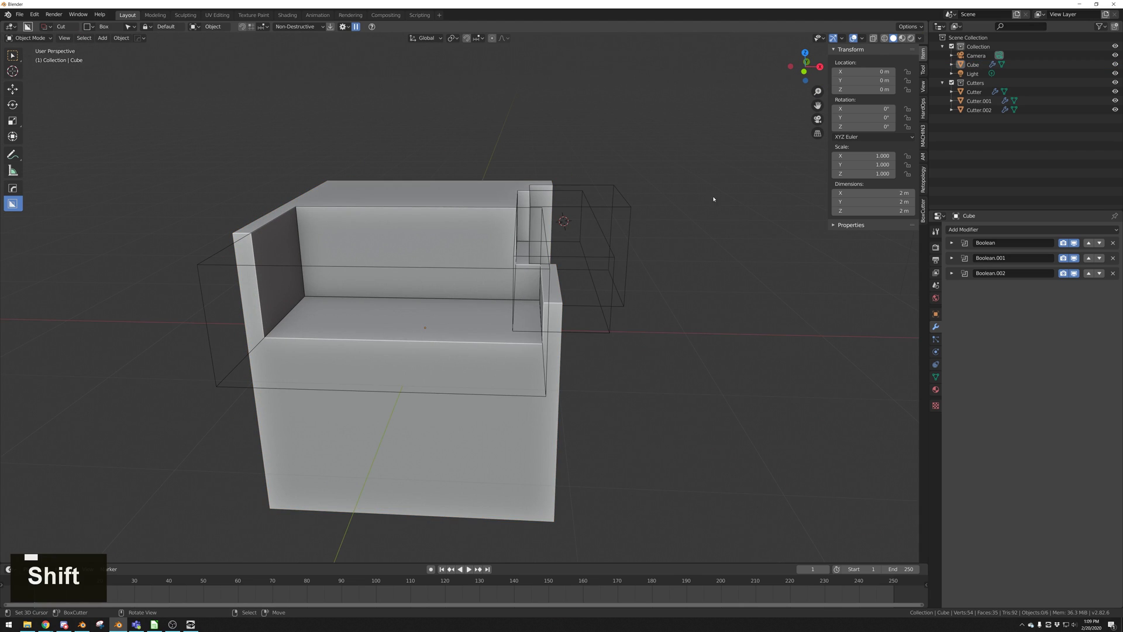
pyautogui.click(1116, 93)
pyautogui.moveTo(1116, 93); pyautogui.dragTo(1115, 110)
# - Select the last-drawn box cutter and move it so that its recess shifts across the cube
pyautogui.moveTo(672, 238); pyautogui.dragTo(707, 296, button='middle')
pyautogui.rightClick(656, 256)
pyautogui.press('g')
pyautogui.click(687, 245)
pyautogui.press('g')
pyautogui.click(669, 218)
# - Scale the selected cutter up to about 1.376 and move it to about X 0.185, Y 0.855, Z 1.769 m
pyautogui.moveTo(641, 239); pyautogui.dragTo(677, 257, button='middle')
pyautogui.press('s')
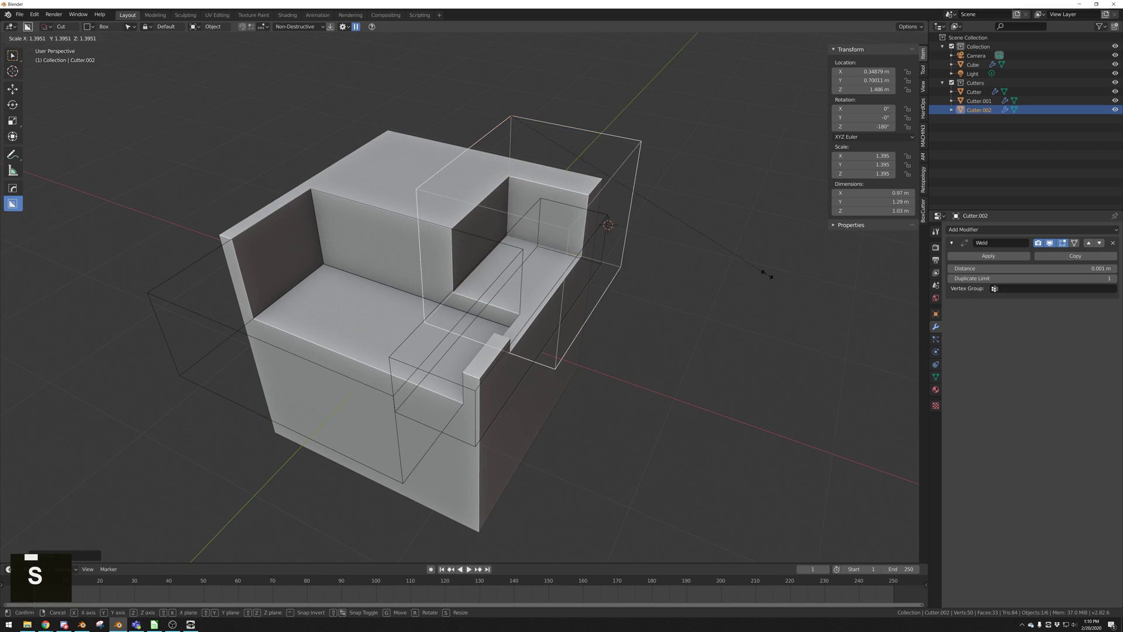
pyautogui.click(702, 234)
pyautogui.press('g')
pyautogui.click(747, 220)
pyautogui.moveTo(747, 220); pyautogui.dragTo(726, 244, button='middle')
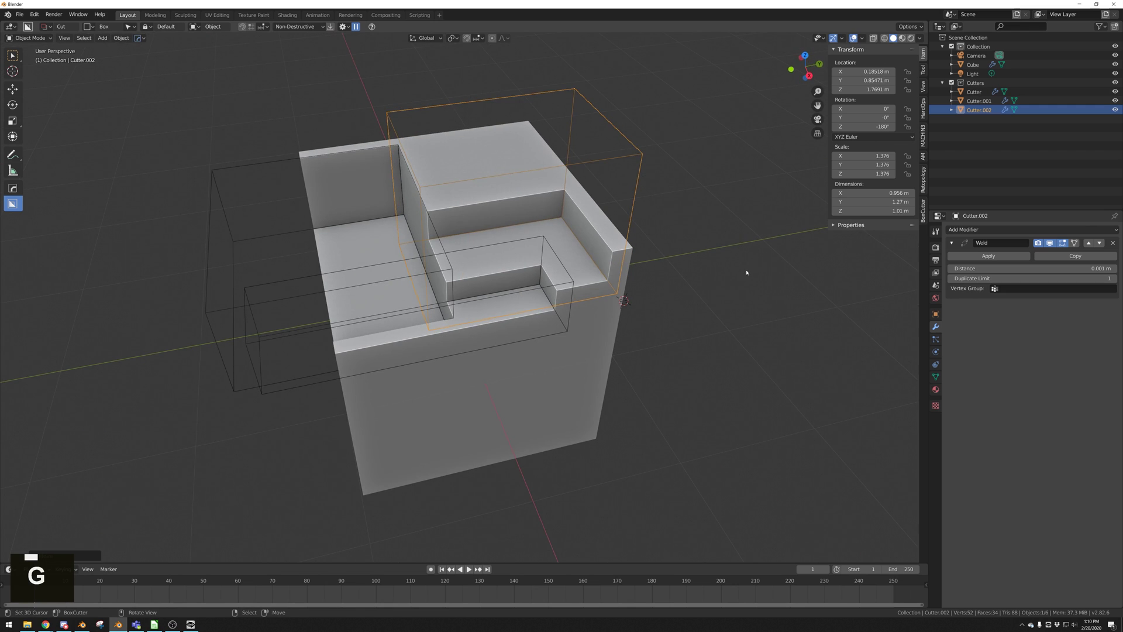
# - Try to rotate the cutter about the Z axis and hide all three cutters
pyautogui.press('r')
pyautogui.press('z')
pyautogui.rightClick(702, 351)
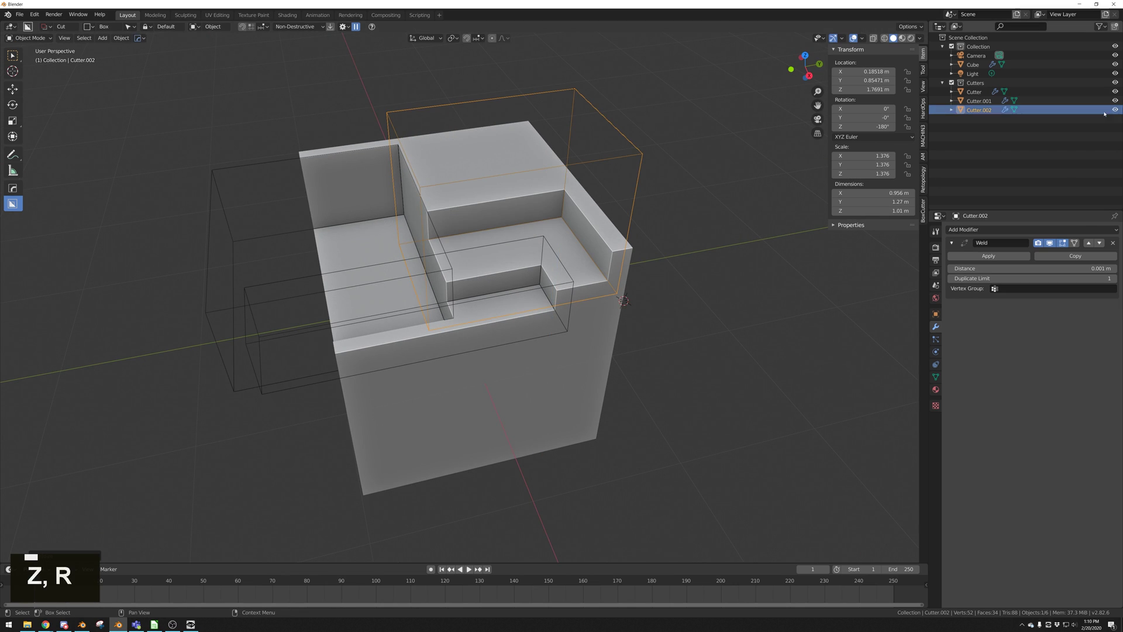
pyautogui.moveTo(1115, 92); pyautogui.dragTo(1115, 110)
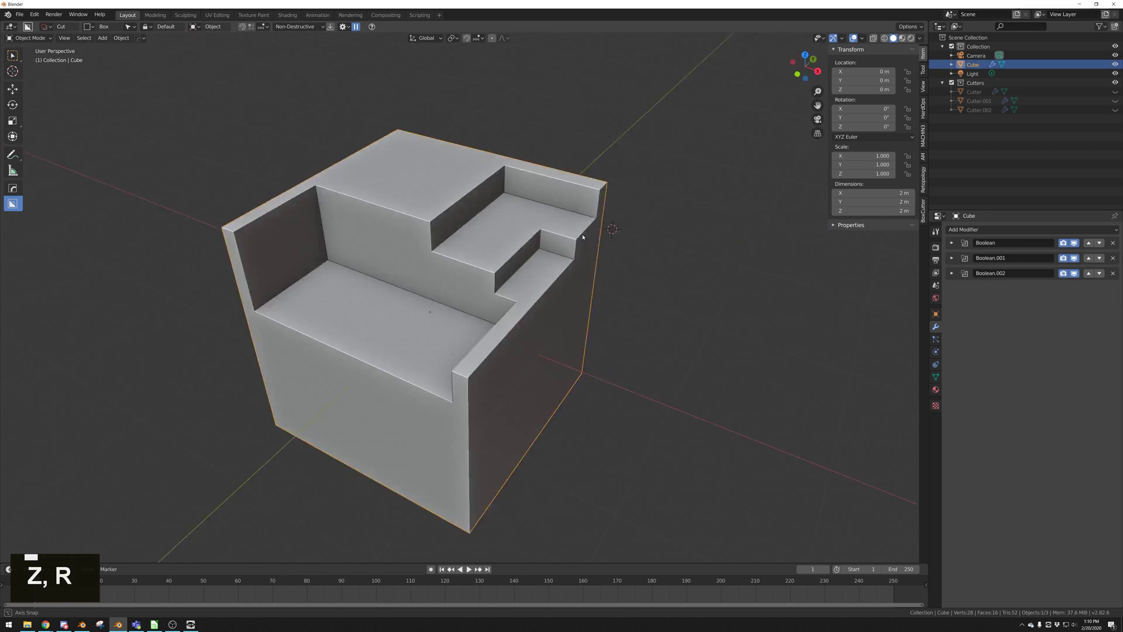
# - Try moving the cube on its own while its cutters stay in place
pyautogui.moveTo(589, 235); pyautogui.dragTo(598, 226, button='middle')
pyautogui.press('g')
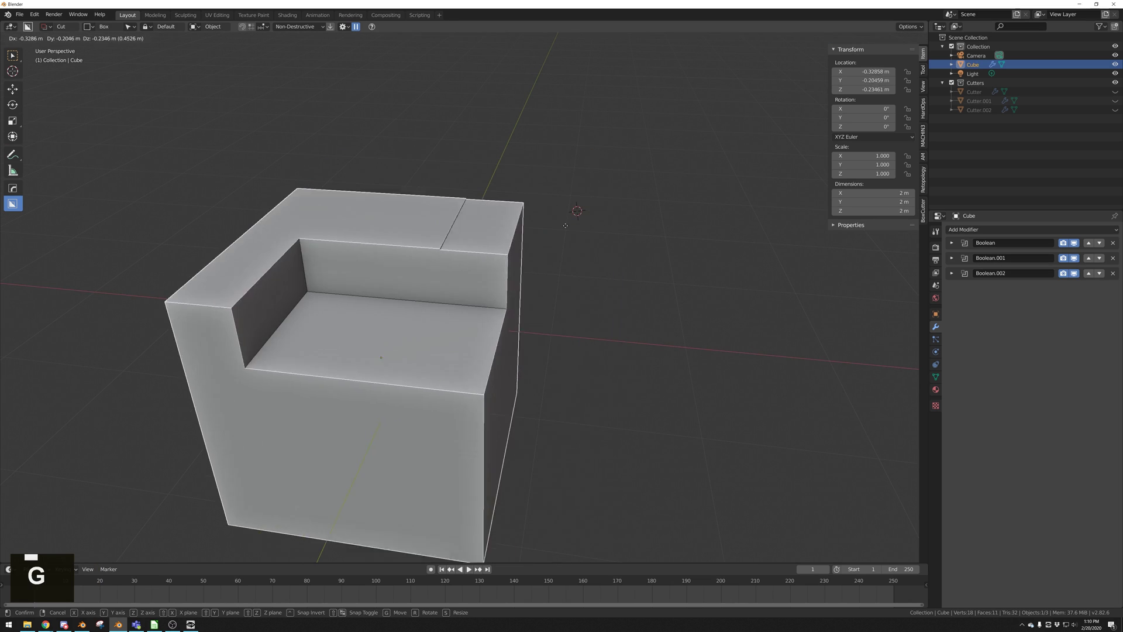
pyautogui.rightClick(644, 235)
pyautogui.press('g')
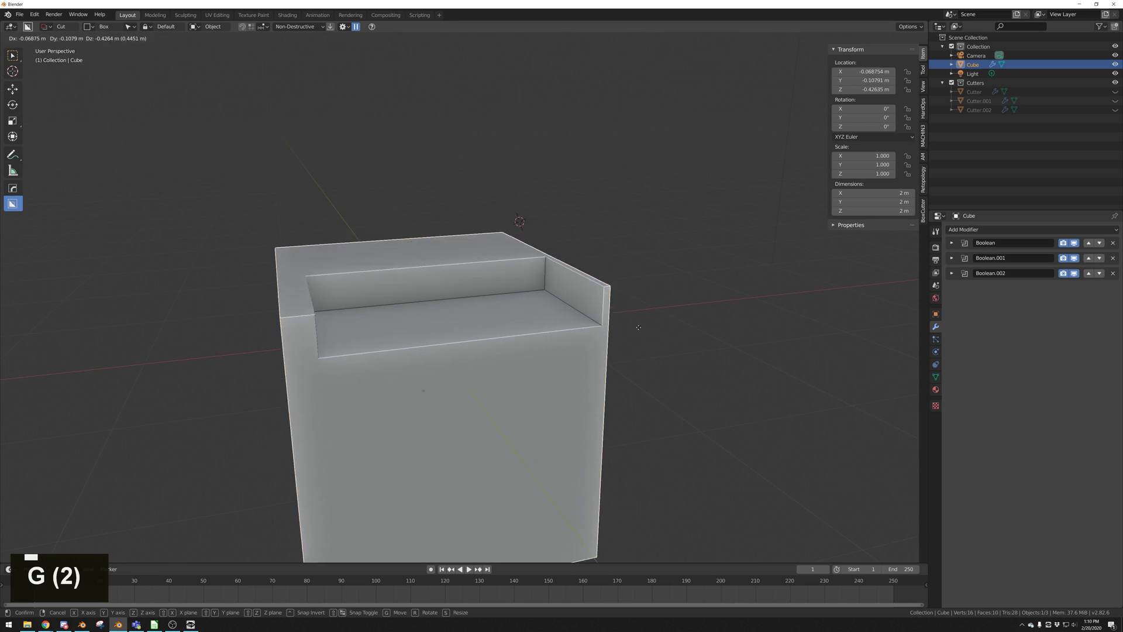
pyautogui.rightClick(592, 246)
# - Compare the cube's base mesh in Edit Mode with its boolean result in Object Mode
pyautogui.moveTo(592, 247); pyautogui.dragTo(562, 240, button='middle')
pyautogui.press('Tab')
pyautogui.press('a')
pyautogui.press('a')
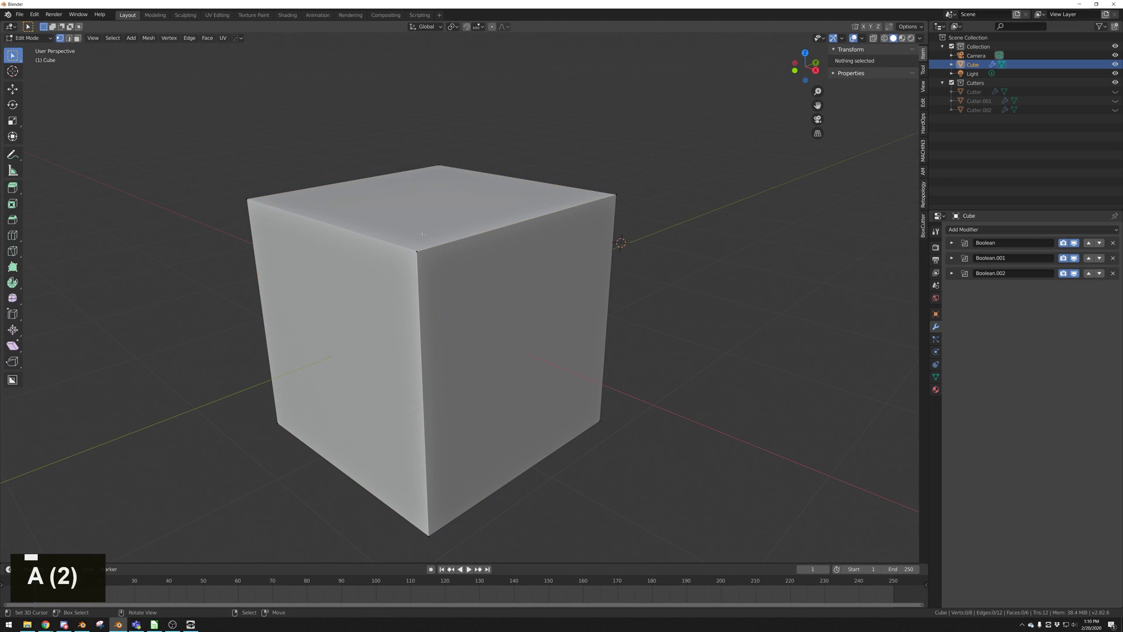
pyautogui.moveTo(443, 217); pyautogui.dragTo(337, 293, button='middle')
pyautogui.press('Tab')
pyautogui.press('Tab')
pyautogui.press('Tab')
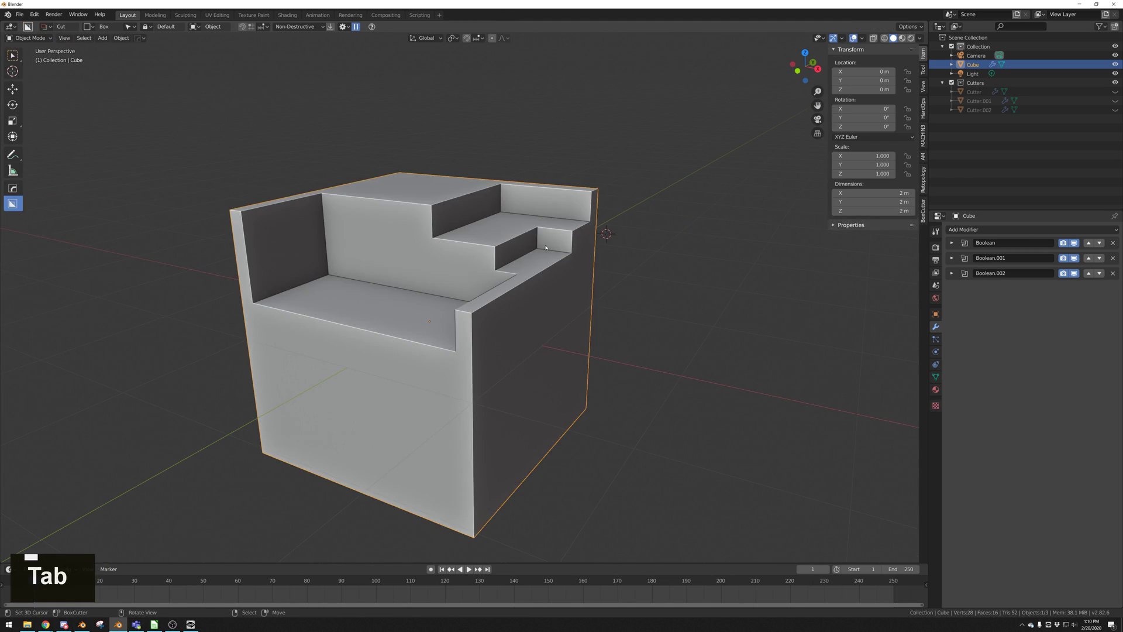
pyautogui.moveTo(442, 218); pyautogui.dragTo(515, 297, button='middle')
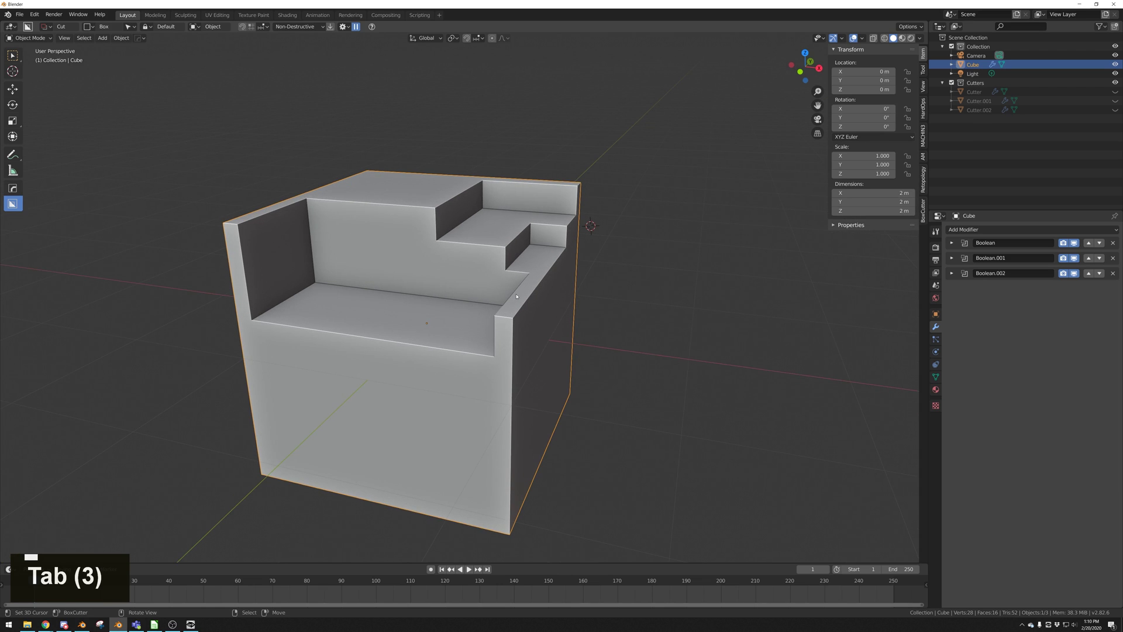
pyautogui.press('Tab')
pyautogui.press('Tab')
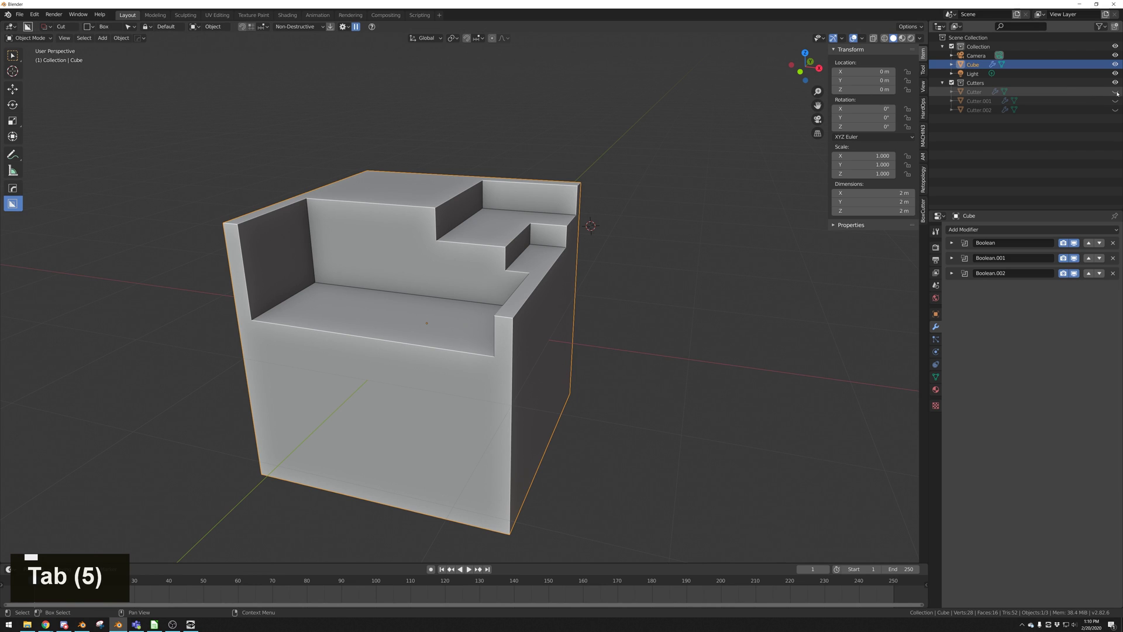
# - Show the three cutters, select the large front one and try to move and scale it
pyautogui.moveTo(1115, 92); pyautogui.dragTo(1115, 110)
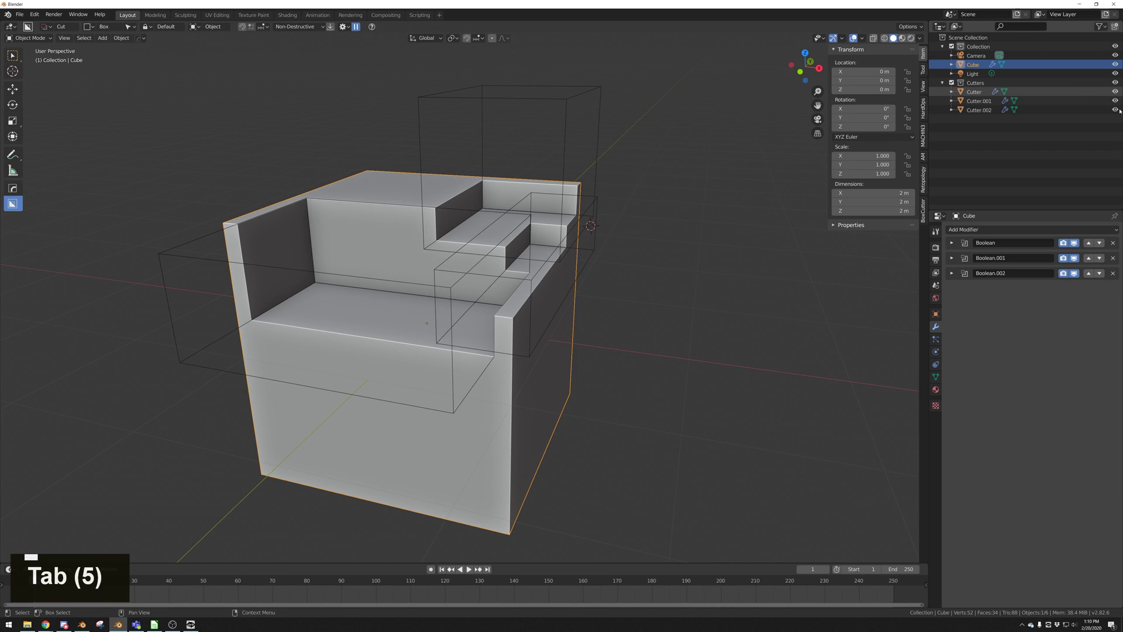
pyautogui.click(431, 412)
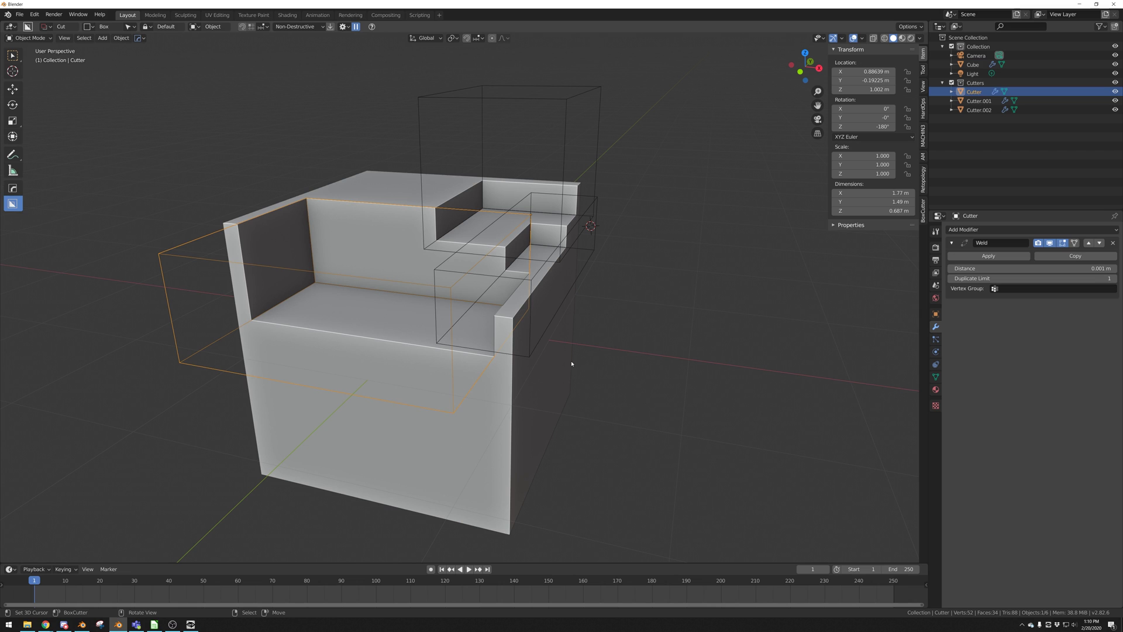
pyautogui.press('g')
pyautogui.press('s')
pyautogui.rightClick(620, 358)
pyautogui.press('s')
pyautogui.rightClick(649, 356)
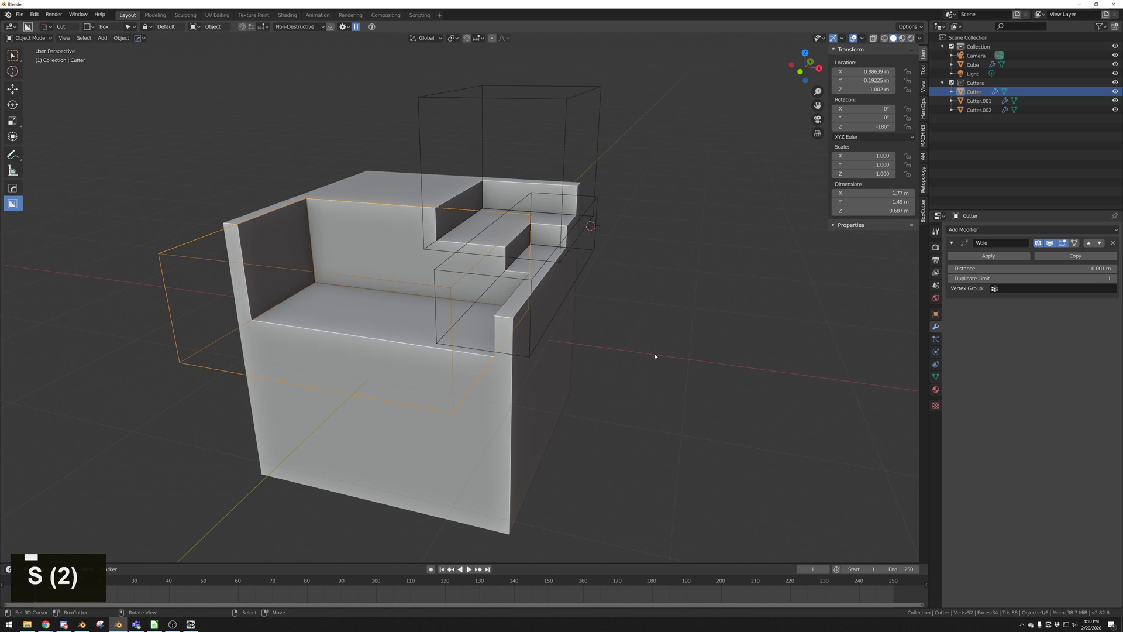
# - Delete the large front cutter and undo the deletion
pyautogui.press('x')
pyautogui.click(657, 356)
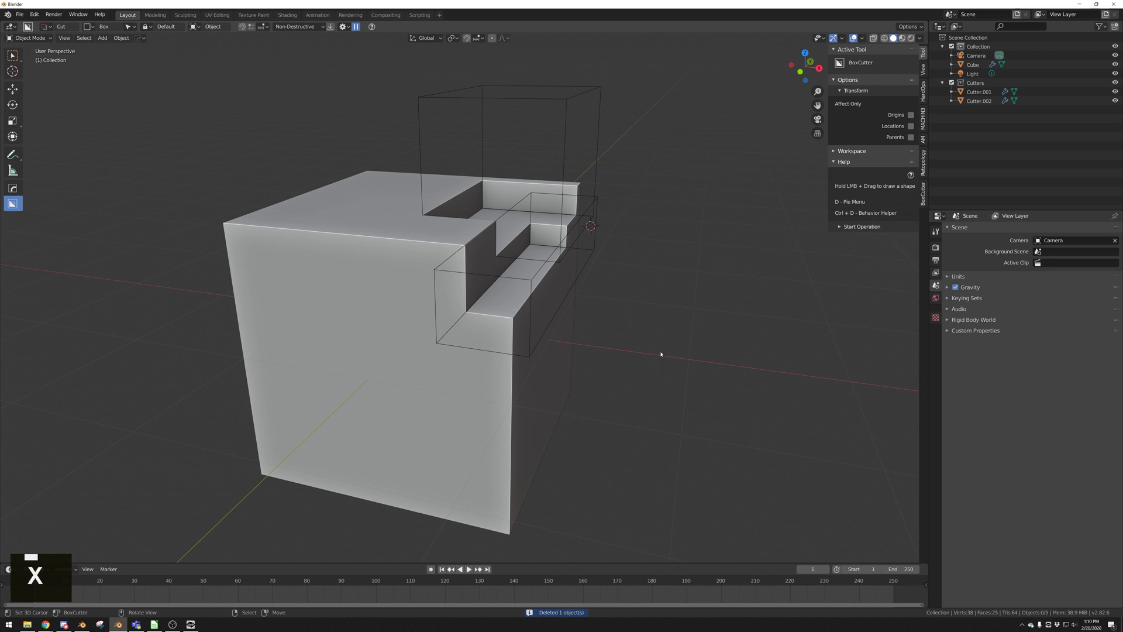
pyautogui.hotkey('ctrl', 'z')
# - Check the cutter in Edit Mode, hide the three cutters again and select the cube
pyautogui.press('Tab')
pyautogui.press('Tab')
pyautogui.press('a')
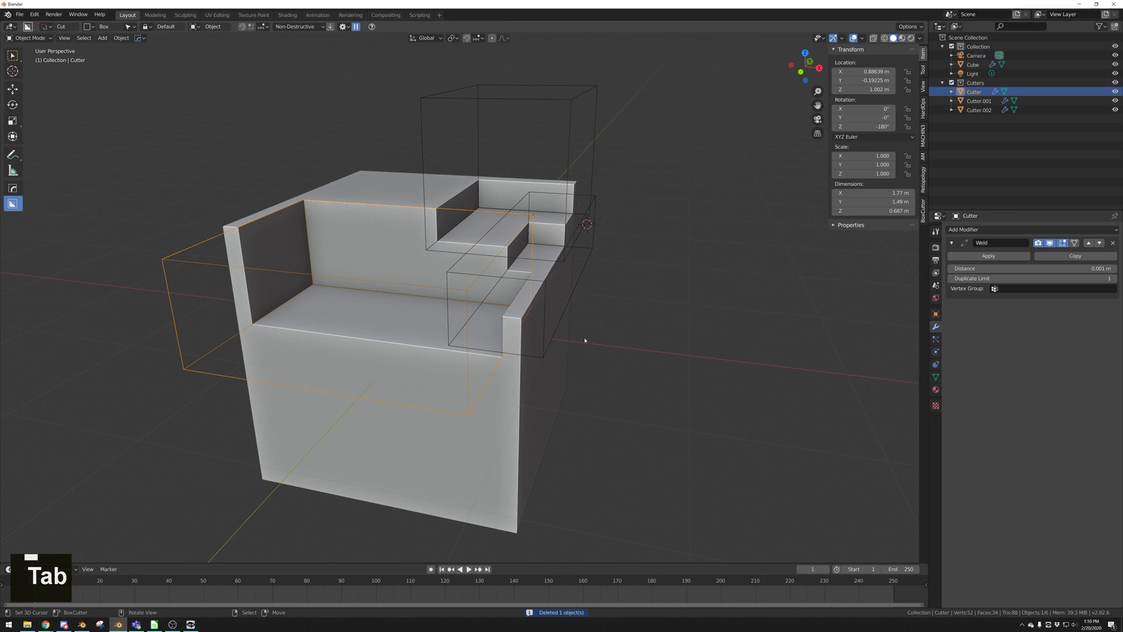
pyautogui.press('a')
pyautogui.moveTo(1114, 92); pyautogui.dragTo(1115, 110)
pyautogui.click(552, 263)
# - Examine the cube's base mesh against the recessed shape once more by switching between Edit and Object Mode
pyautogui.moveTo(564, 257)
pyautogui.mouseDown(button='middle')
pyautogui.moveTo(609, 251)
pyautogui.moveTo(562, 267)
pyautogui.mouseUp(button='middle')
pyautogui.scroll(2, 561, 267)
pyautogui.press('Tab')
pyautogui.press('Tab')
pyautogui.press('Tab')
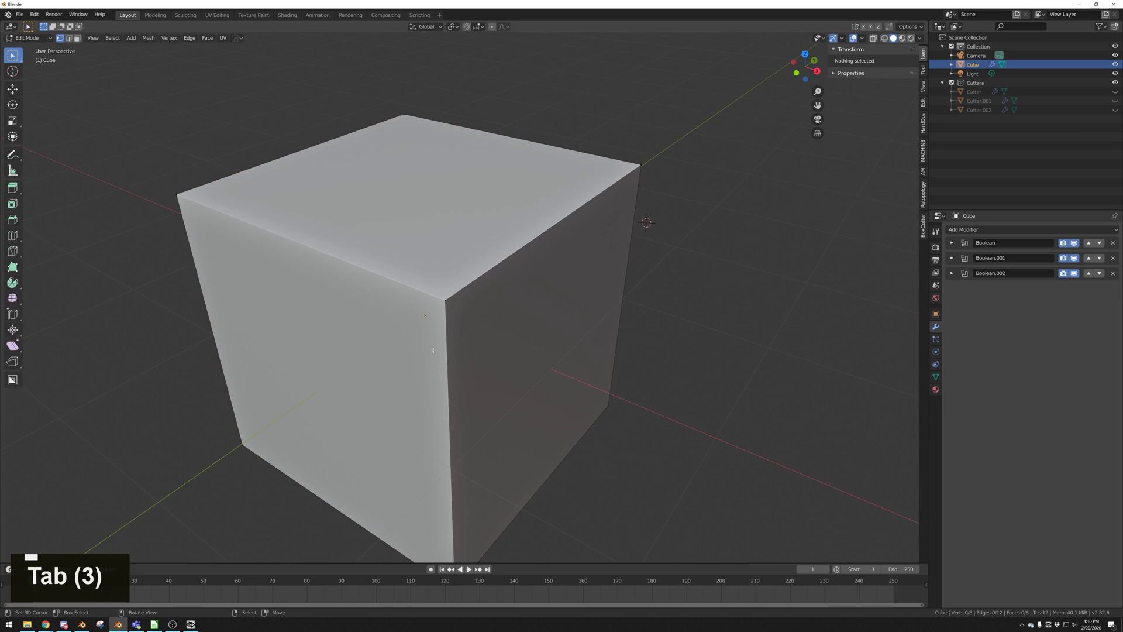
pyautogui.press('Tab')
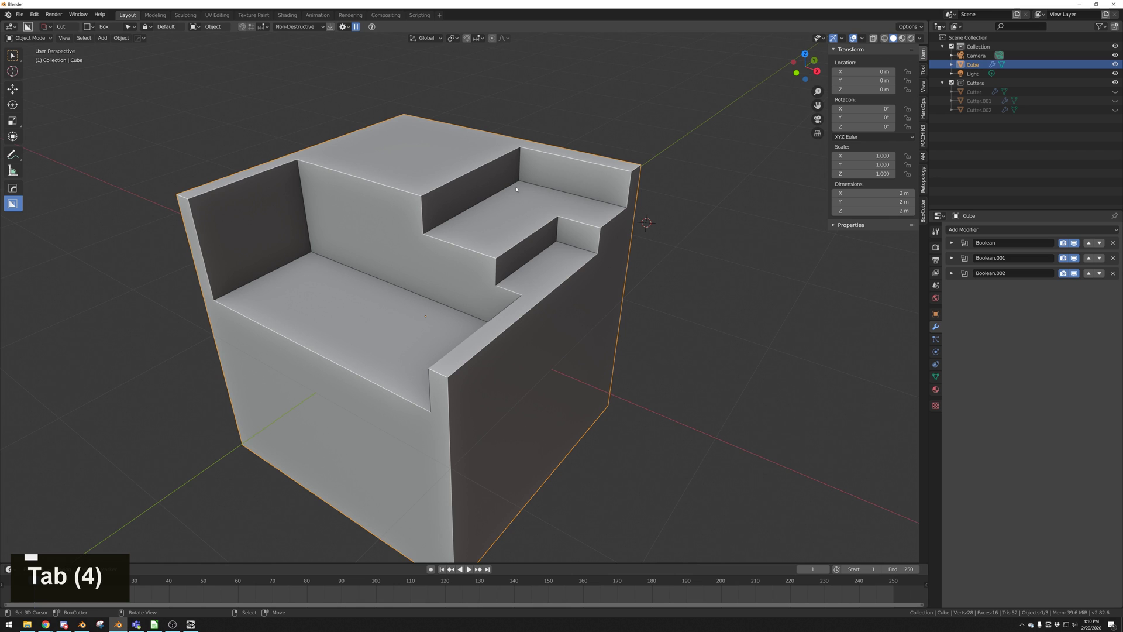
# - Apply the cube's three boolean modifiers with BoxCutter's smart apply
pyautogui.scroll(-1, 415, 240)
pyautogui.moveTo(415, 241); pyautogui.dragTo(423, 241, button='middle')
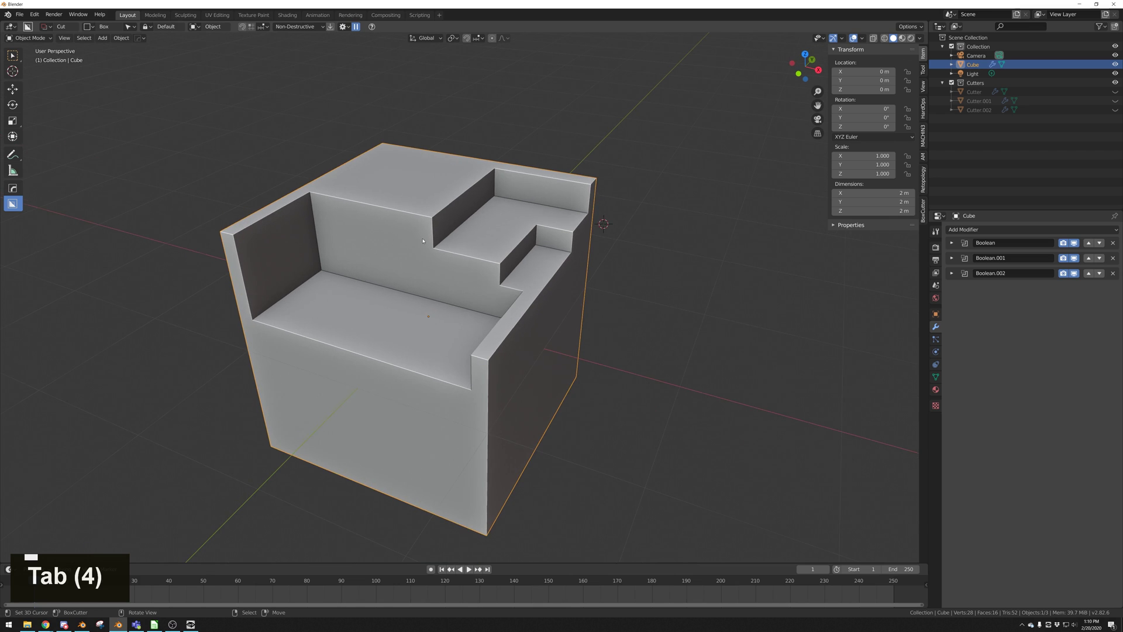
pyautogui.click(330, 28)
pyautogui.moveTo(451, 216); pyautogui.dragTo(468, 217, button='middle')
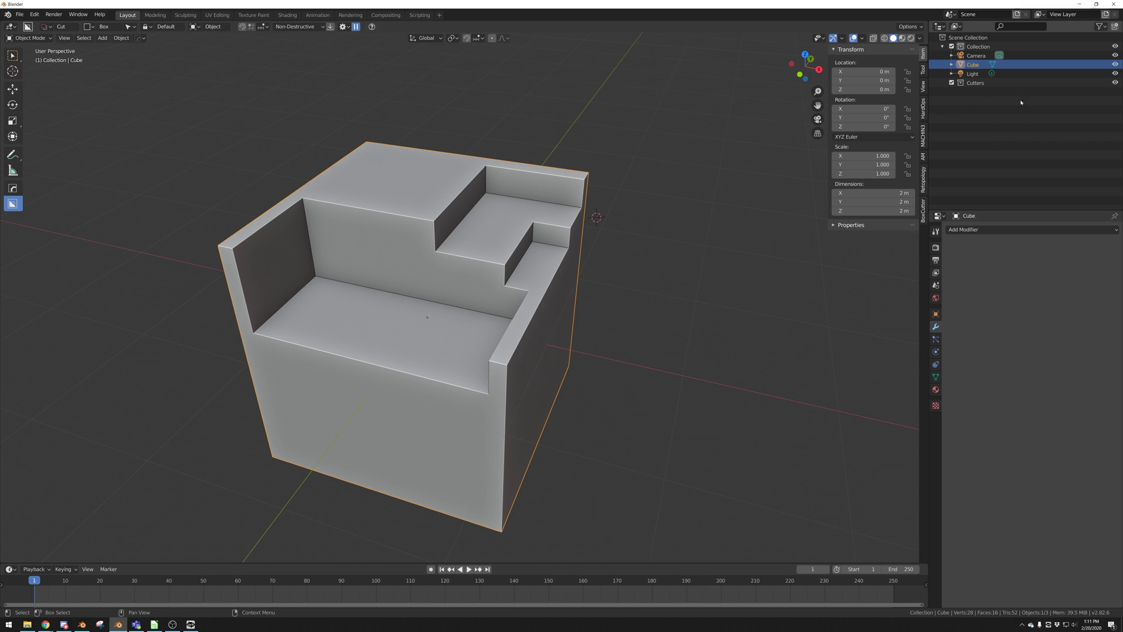
# - Enter Edit Mode and select the two vertices of the short vertical edge where the large recess meets the front face
pyautogui.moveTo(609, 246); pyautogui.dragTo(597, 281, button='middle')
pyautogui.press('Tab')
pyautogui.rightClick(485, 321)
pyautogui.keyDown('shift'); pyautogui.rightClick(468, 319); pyautogui.keyUp('shift')
pyautogui.scroll(1, 536, 306)
pyautogui.keyDown('shift'); pyautogui.moveTo(538, 326); pyautogui.dragTo(531, 307, button='middle'); pyautogui.keyUp('shift')
pyautogui.scroll(1, 531, 308)
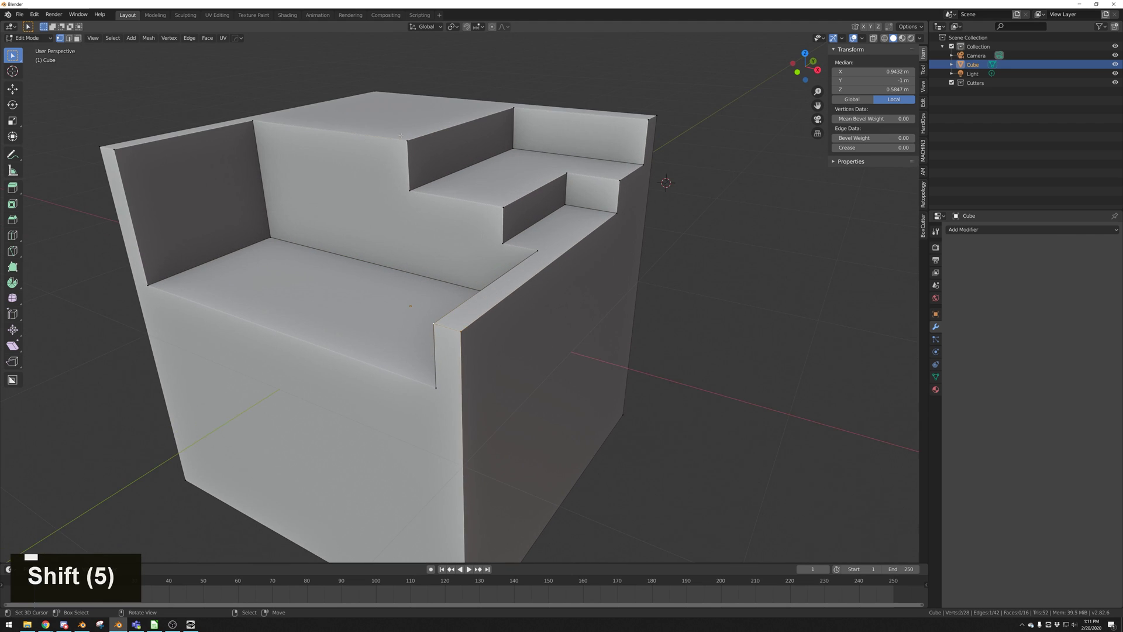
# - Round the inner vertical corner edge of the small stepped recess with a 15-segment bevel and return to Object Mode
pyautogui.keyDown('shift'); pyautogui.click(541, 258); pyautogui.keyUp('shift')
pyautogui.press('a')
pyautogui.press('a')
pyautogui.rightClick(567, 174)
pyautogui.keyDown('shift'); pyautogui.rightClick(567, 205); pyautogui.keyUp('shift')
pyautogui.moveTo(624, 235); pyautogui.dragTo(601, 288, button='middle')
pyautogui.scroll(1, 614, 254)
pyautogui.hotkey('ctrl', 'b')
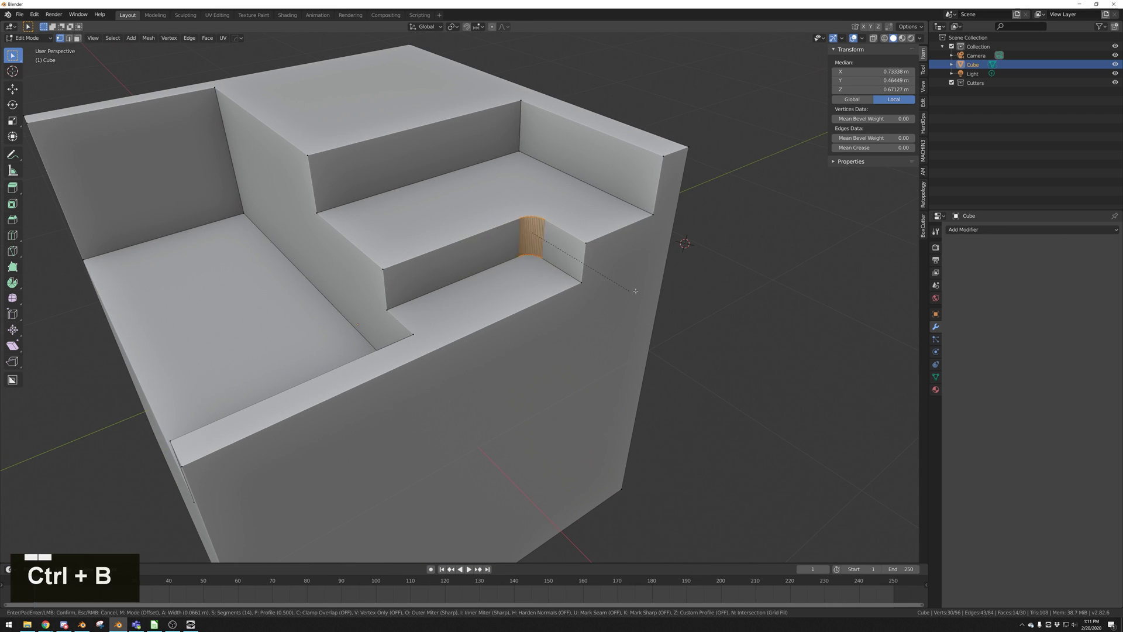
pyautogui.click(606, 316)
pyautogui.press('Tab')
# - Examine the rounded recess corner on the applied mesh from several angles, switching between Object and Edit Mode
pyautogui.scroll(-5, 615, 308)
pyautogui.press('a')
pyautogui.press('a')
pyautogui.scroll(5, 565, 279)
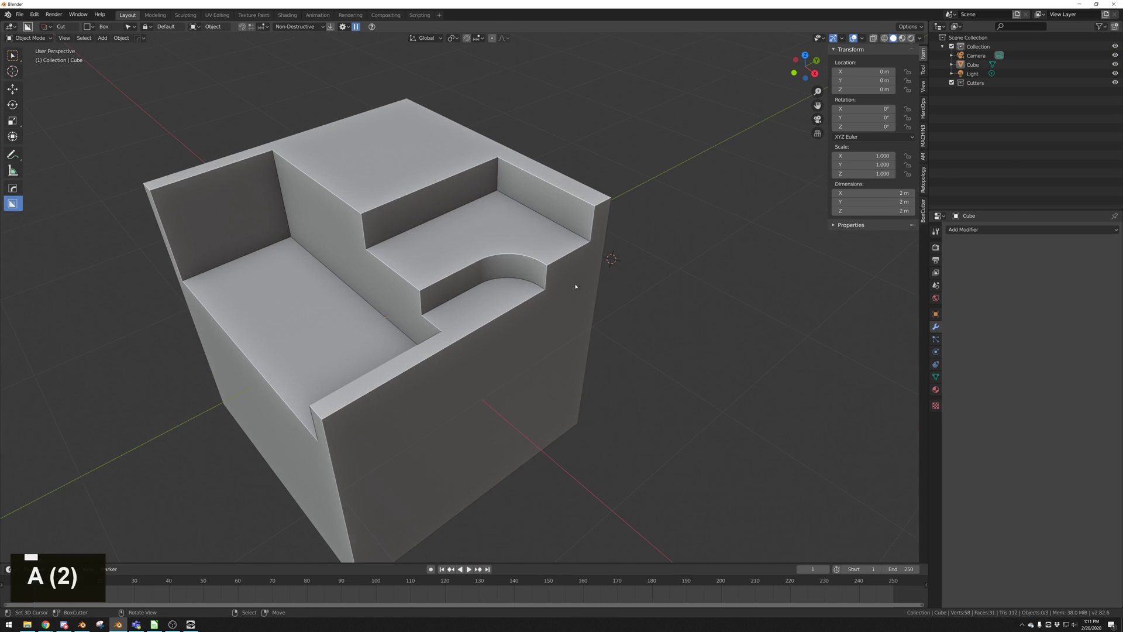
pyautogui.press('Tab')
pyautogui.press('a')
pyautogui.press('Tab')
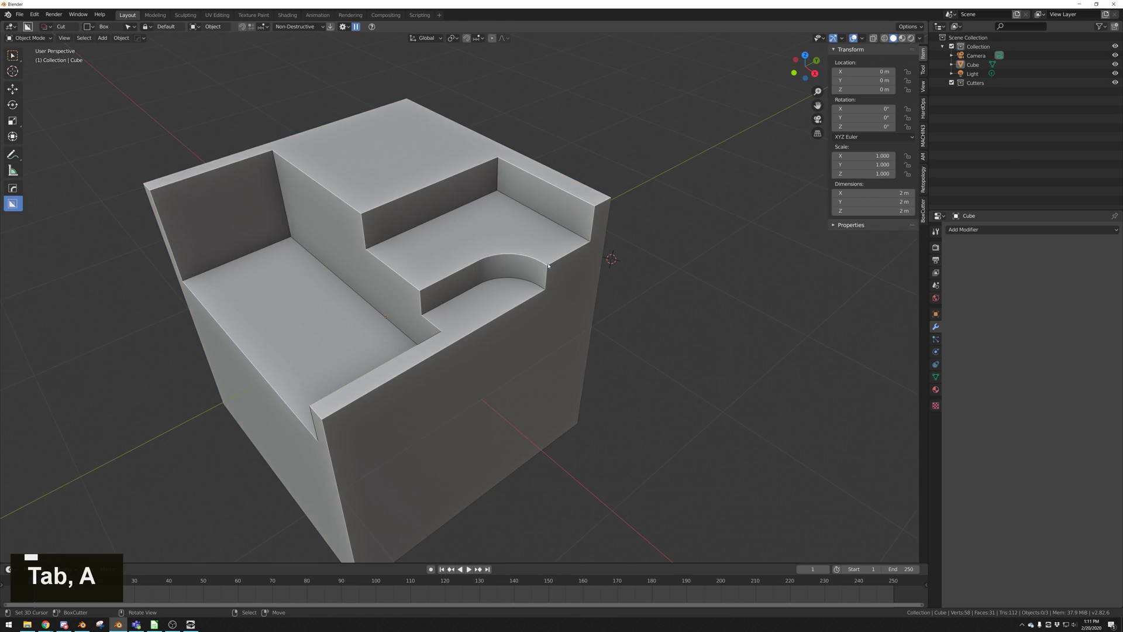
pyautogui.scroll(-2, 544, 267)
pyautogui.moveTo(534, 270); pyautogui.dragTo(569, 258, button='middle')
pyautogui.keyDown('shift'); pyautogui.moveTo(474, 275); pyautogui.dragTo(496, 282, button='middle'); pyautogui.keyUp('shift')
pyautogui.scroll(2, 497, 282)
pyautogui.keyDown('shift'); pyautogui.moveTo(503, 229); pyautogui.dragTo(522, 247, button='middle'); pyautogui.keyUp('shift')
pyautogui.press('Tab')
pyautogui.press('Tab')
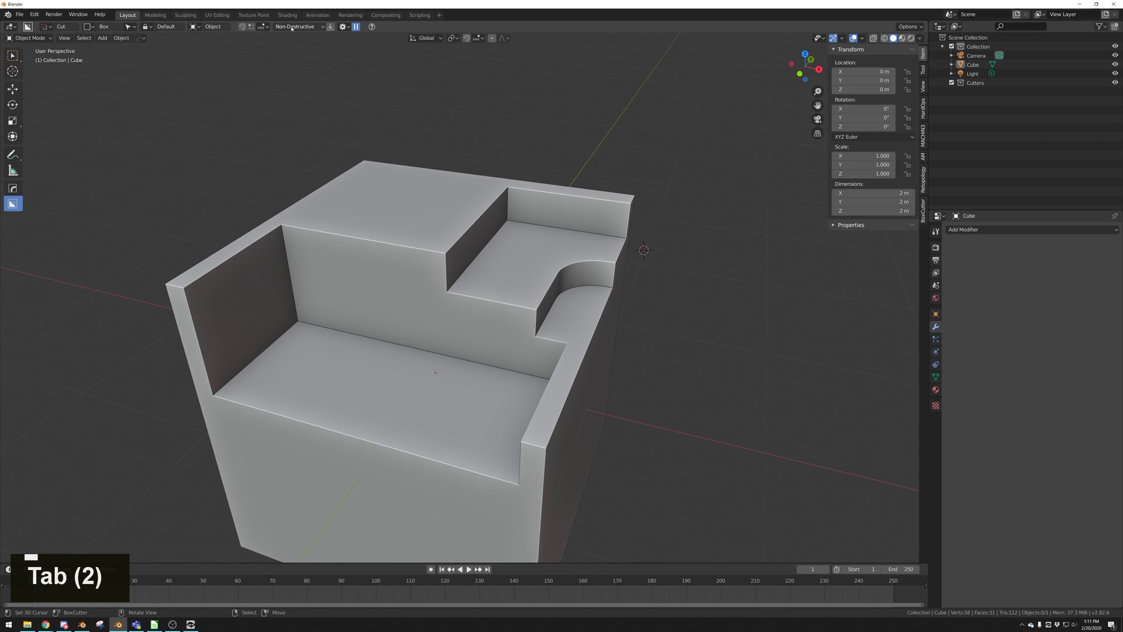
# - Cut a box recess into the cube's raised top block so that it opens towards the large front recess
pyautogui.click(292, 27)
pyautogui.click(292, 29)
pyautogui.scroll(-2, 419, 220)
pyautogui.moveTo(419, 221); pyautogui.dragTo(461, 239, button='middle')
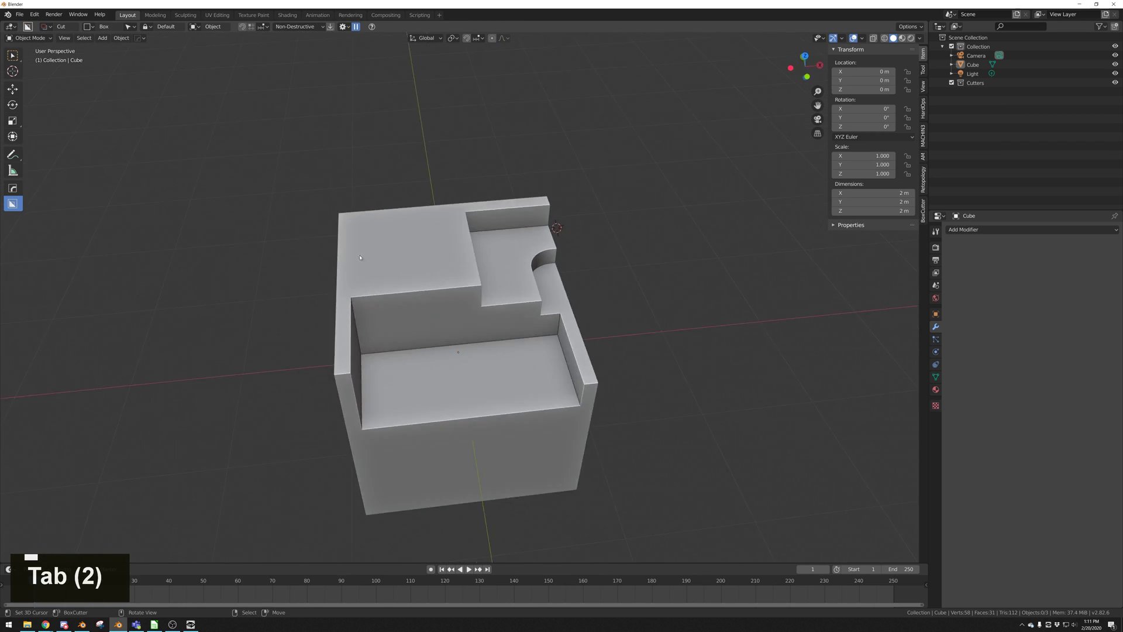
pyautogui.moveTo(352, 254)
pyautogui.mouseDown()
pyautogui.moveTo(459, 326)
pyautogui.moveTo(414, 279)
pyautogui.mouseUp()
pyautogui.rightClick(410, 276)
pyautogui.moveTo(361, 234)
pyautogui.mouseDown()
pyautogui.moveTo(378, 263)
pyautogui.moveTo(475, 337)
pyautogui.mouseUp()
pyautogui.click(480, 370)
# - Cut a smaller box pocket between the new top recess and the stepped recess
pyautogui.moveTo(490, 345); pyautogui.dragTo(436, 298, button='middle')
pyautogui.keyDown('shift'); pyautogui.moveTo(436, 298); pyautogui.dragTo(470, 328, button='middle'); pyautogui.keyUp('shift')
pyautogui.scroll(1, 469, 328)
pyautogui.moveTo(496, 281); pyautogui.dragTo(500, 298, button='middle')
pyautogui.scroll(2, 500, 297)
pyautogui.moveTo(525, 276)
pyautogui.mouseDown()
pyautogui.moveTo(444, 389)
pyautogui.moveTo(459, 398)
pyautogui.mouseUp()
pyautogui.click(466, 454)
pyautogui.moveTo(508, 339); pyautogui.dragTo(495, 342, button='middle')
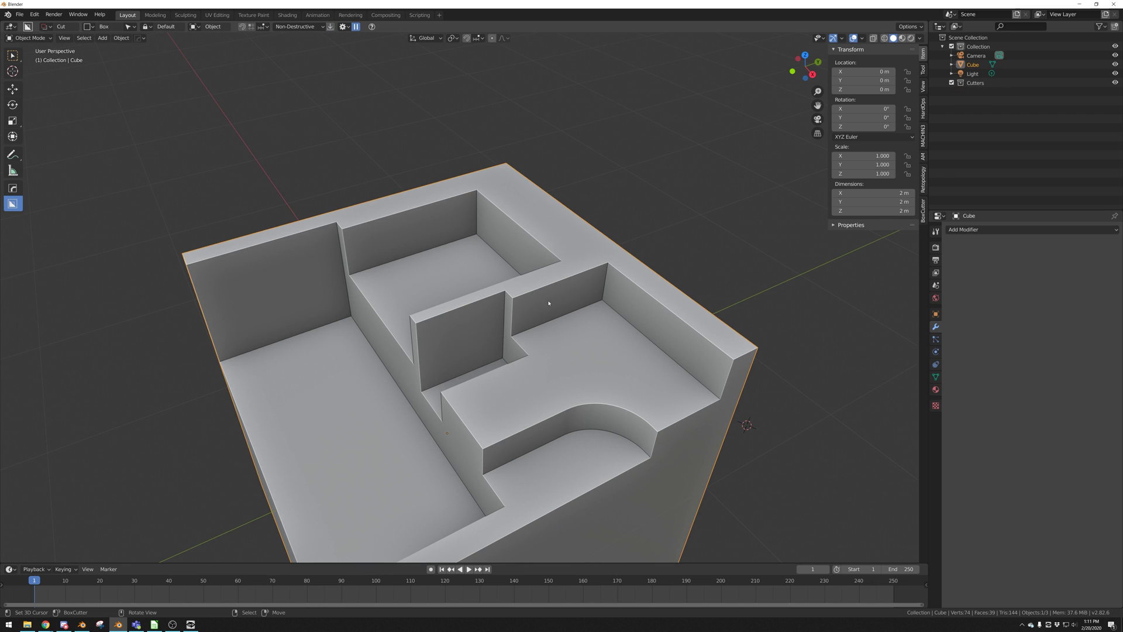
# - Bevel the back floor edge of the new top recess with 15 segments in Edit Mode and return to Object Mode
pyautogui.press('Tab')
pyautogui.click(479, 234)
pyautogui.moveTo(479, 234); pyautogui.dragTo(541, 242, button='middle')
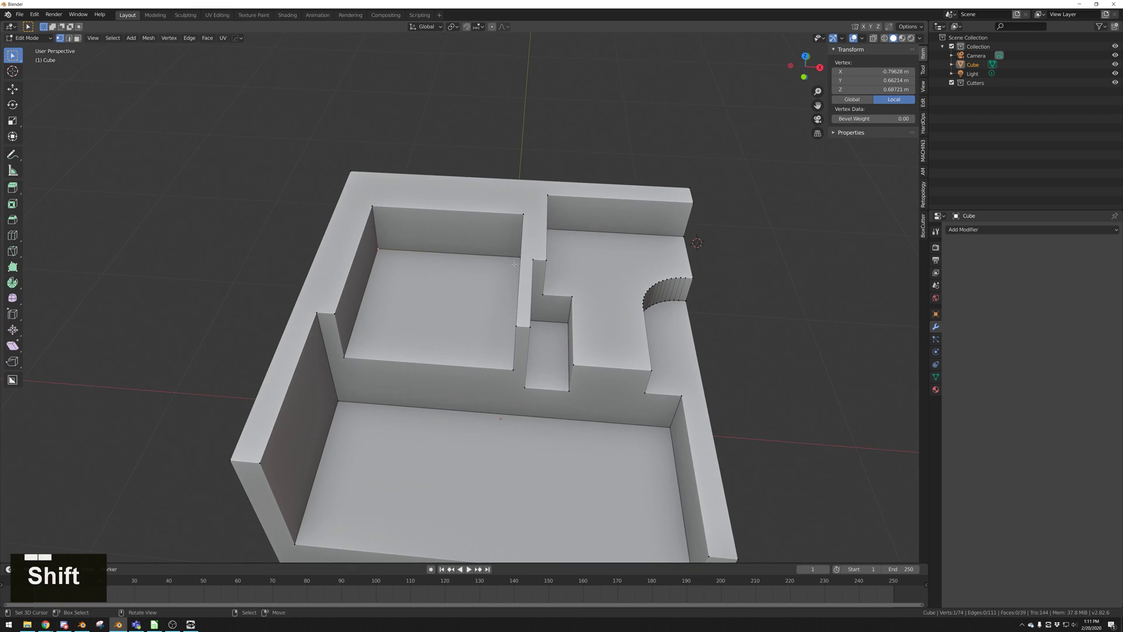
pyautogui.moveTo(473, 244); pyautogui.dragTo(492, 245, button='middle')
pyautogui.keyDown('shift'); pyautogui.click(492, 245); pyautogui.keyUp('shift')
pyautogui.hotkey('ctrl', 'b')
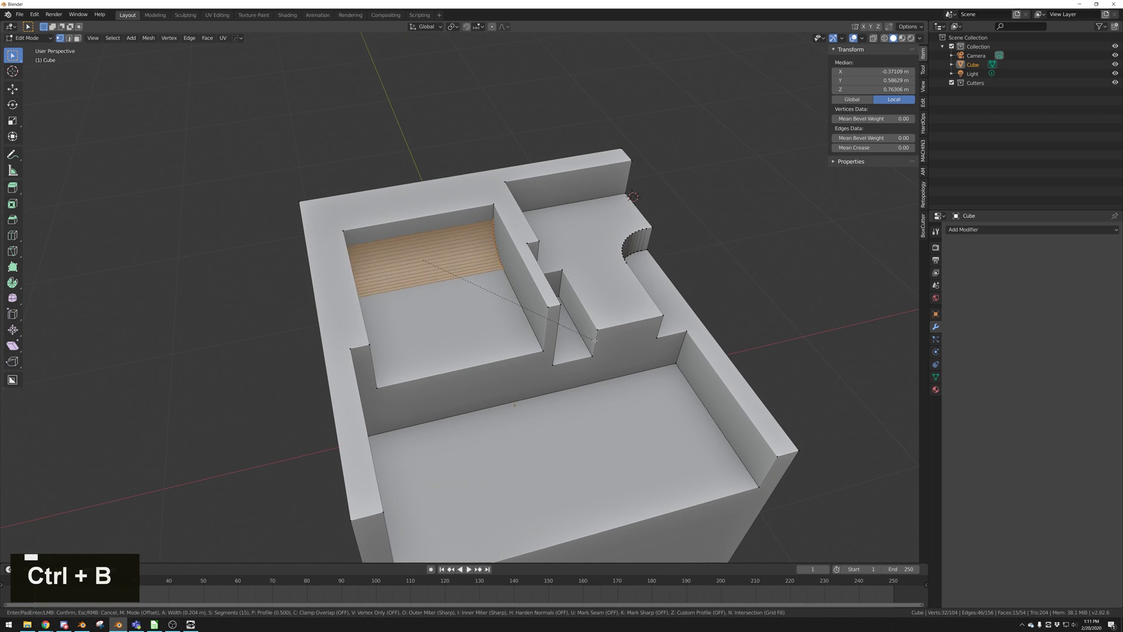
pyautogui.click(602, 346)
pyautogui.press('Tab')
# - Examine the curved recess wall and check BoxCutter's Destructive and Non-Destructive behavior options with the cube selected
pyautogui.press('a')
pyautogui.moveTo(602, 346); pyautogui.dragTo(593, 293, button='middle')
pyautogui.press('a')
pyautogui.scroll(-3, 572, 312)
pyautogui.scroll(3, 573, 313)
pyautogui.scroll(3, 592, 293)
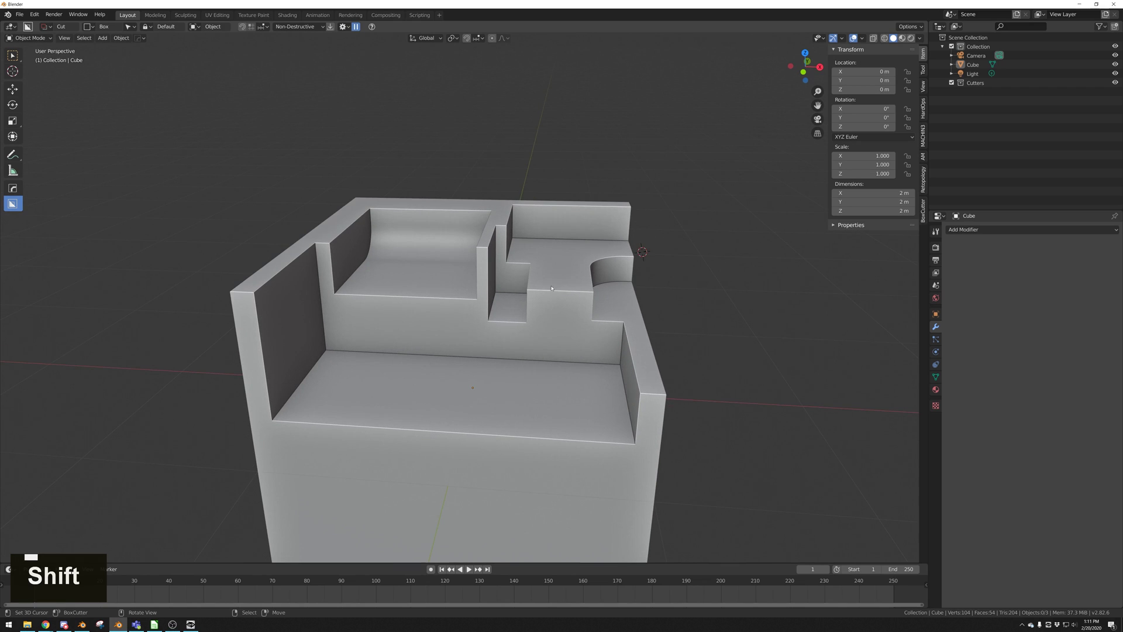
pyautogui.keyDown('shift'); pyautogui.click(533, 279); pyautogui.keyUp('shift')
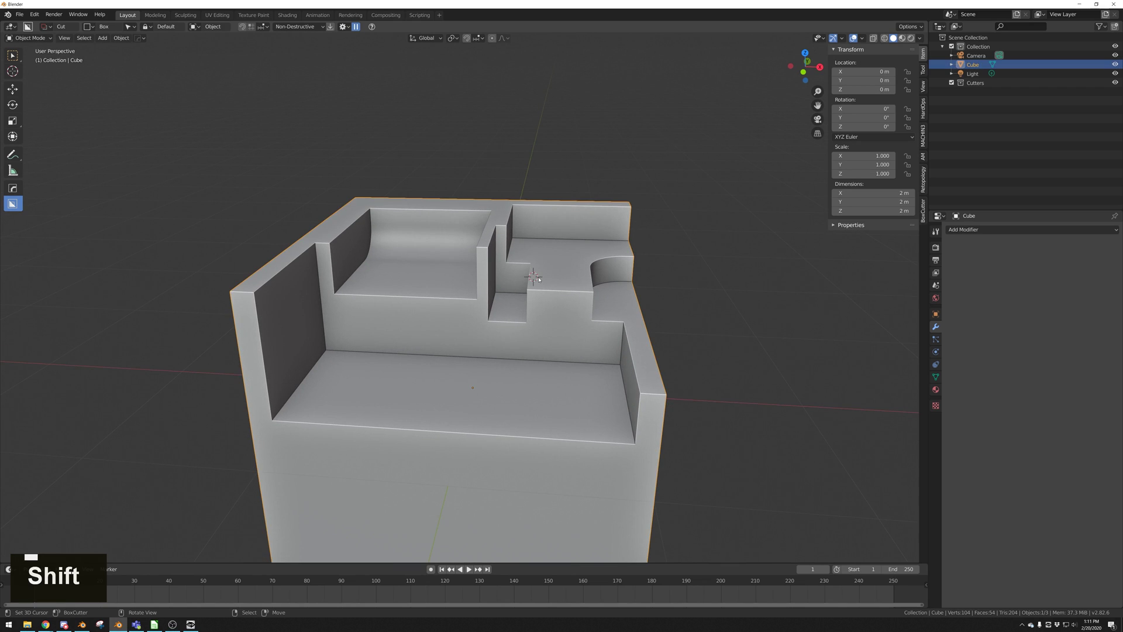
pyautogui.click(292, 28)
pyautogui.click(292, 30)
pyautogui.click(292, 30)
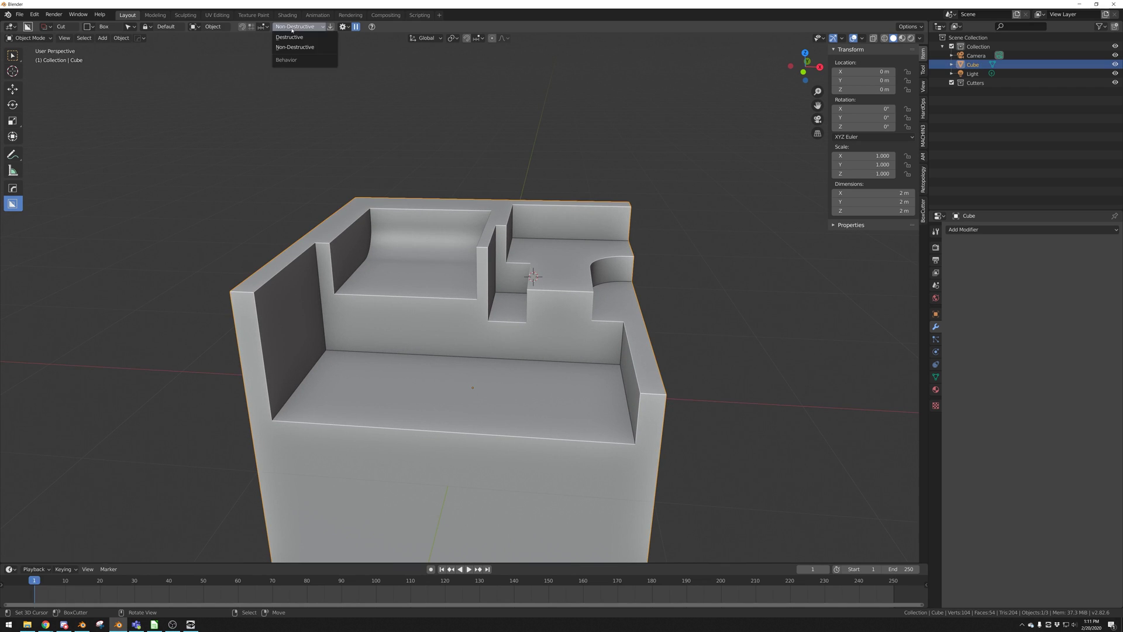
pyautogui.click(291, 30)
pyautogui.scroll(-2, 482, 206)
pyautogui.scroll(4, 482, 206)
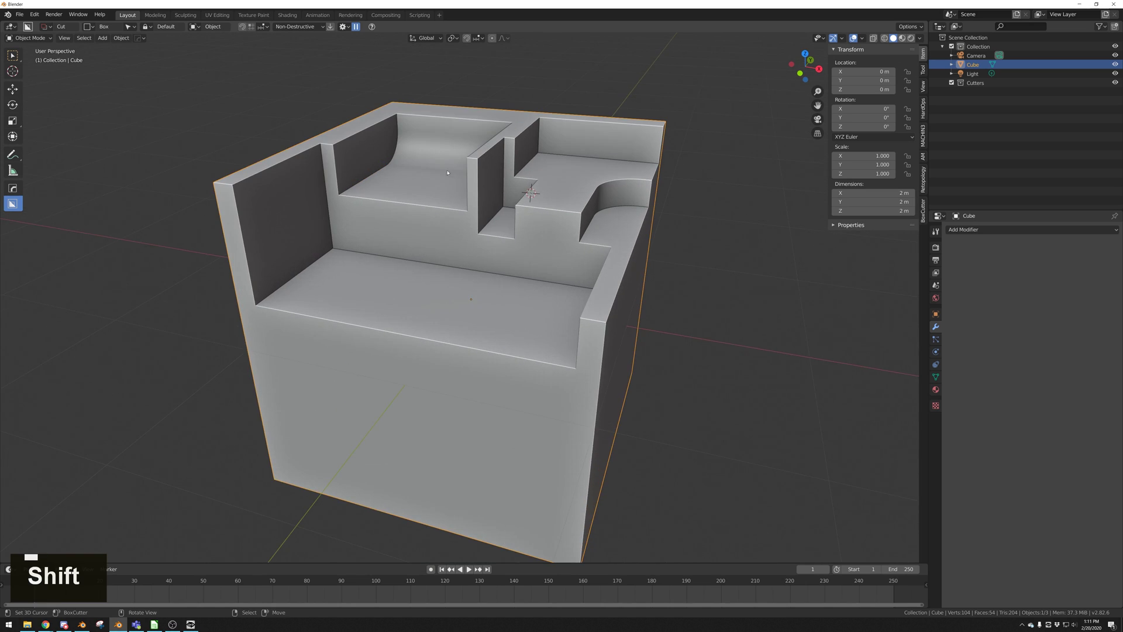
# - Draw a box cut on the floor of the large recess, extending past its front edge, and extrude it downward
pyautogui.click(298, 27)
pyautogui.click(300, 31)
pyautogui.moveTo(310, 281)
pyautogui.mouseDown()
pyautogui.moveTo(476, 380)
pyautogui.moveTo(532, 396)
pyautogui.mouseUp()
pyautogui.click(526, 497)
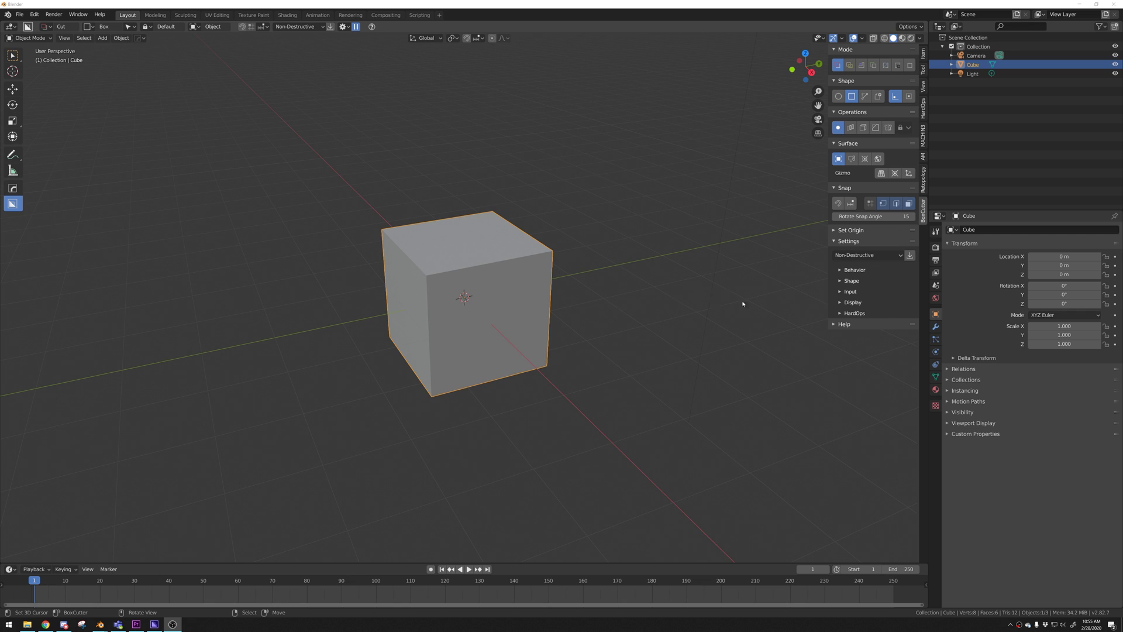
# - Open the boxDocs manual in the browser from BoxCutter's Help section and read the About BoxCutter page down to History
pyautogui.click(835, 324)
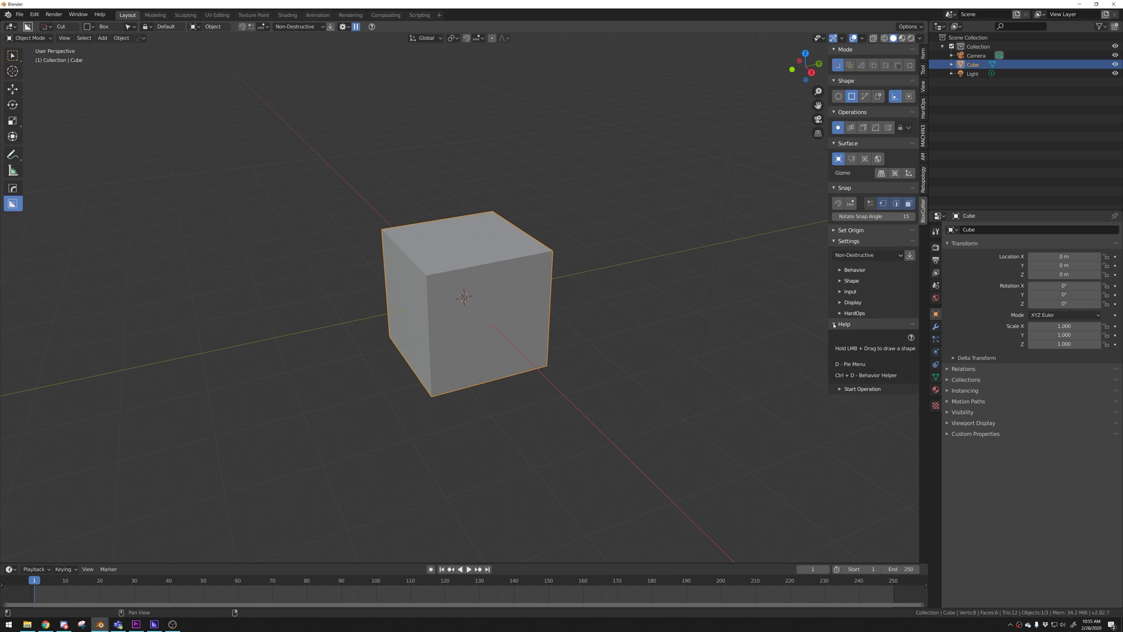
pyautogui.click(910, 337)
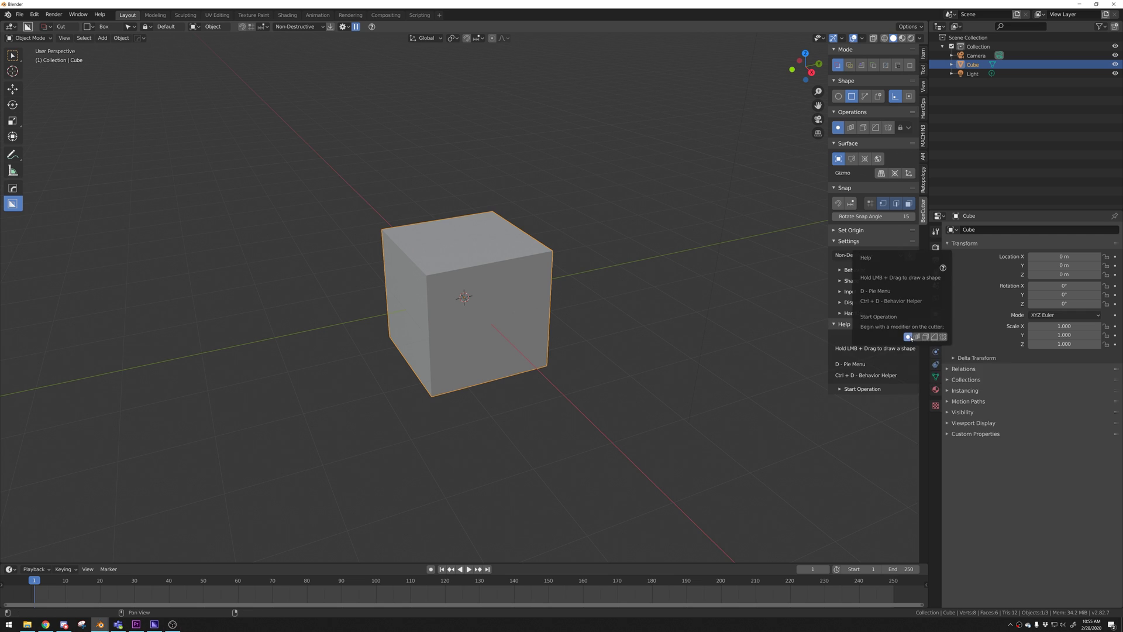
pyautogui.click(943, 268)
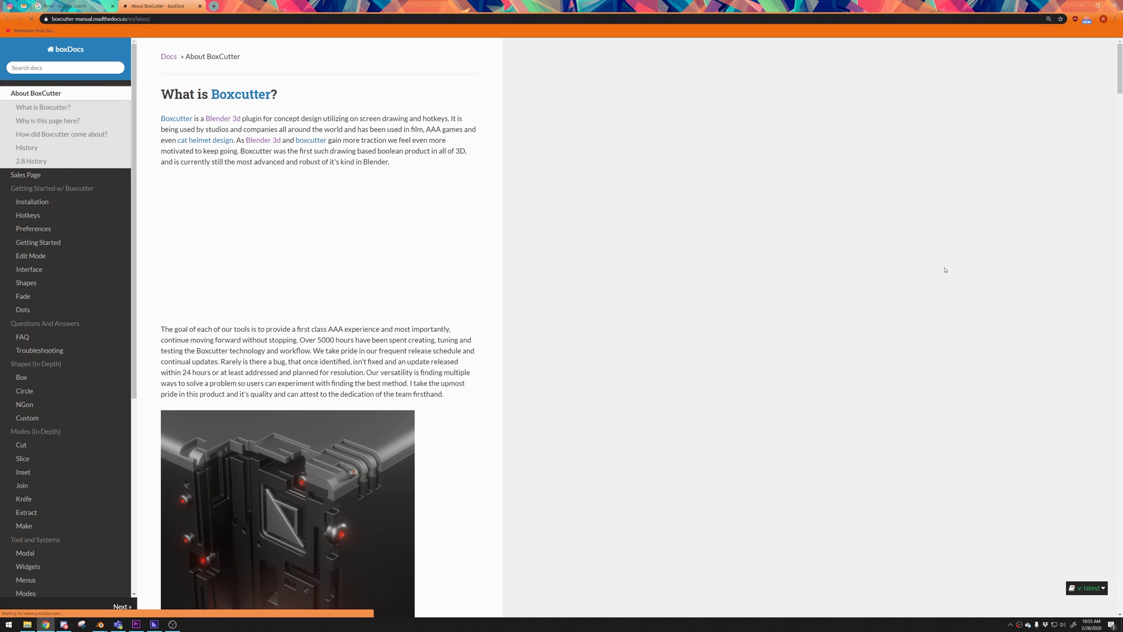
pyautogui.scroll(-6, 833, 337)
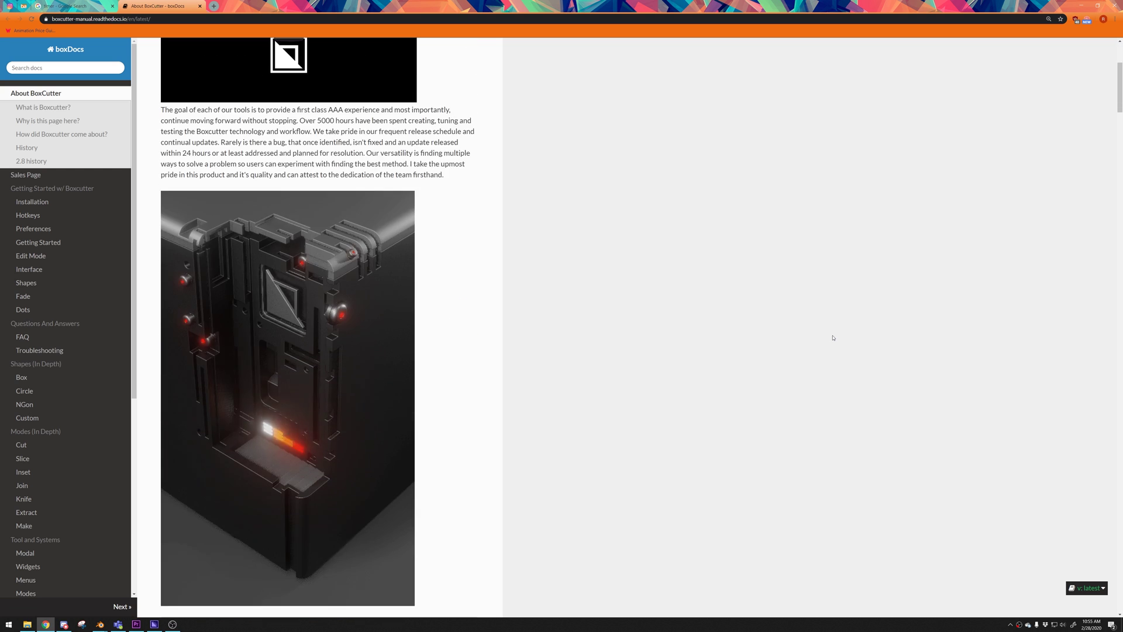
pyautogui.scroll(-9, 833, 337)
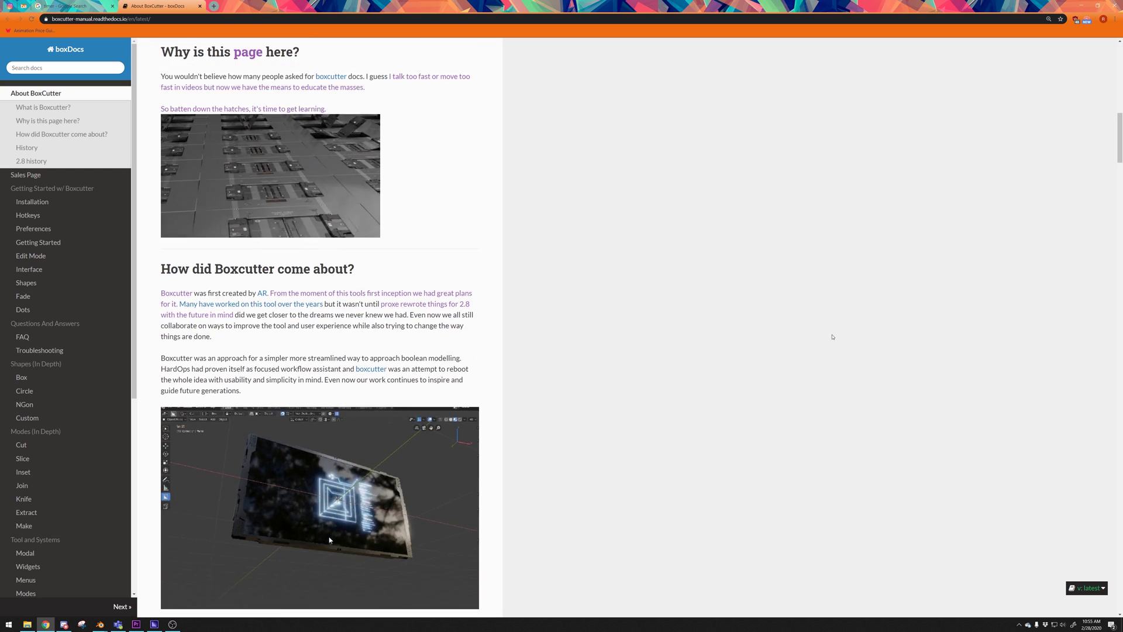
pyautogui.scroll(-9, 831, 336)
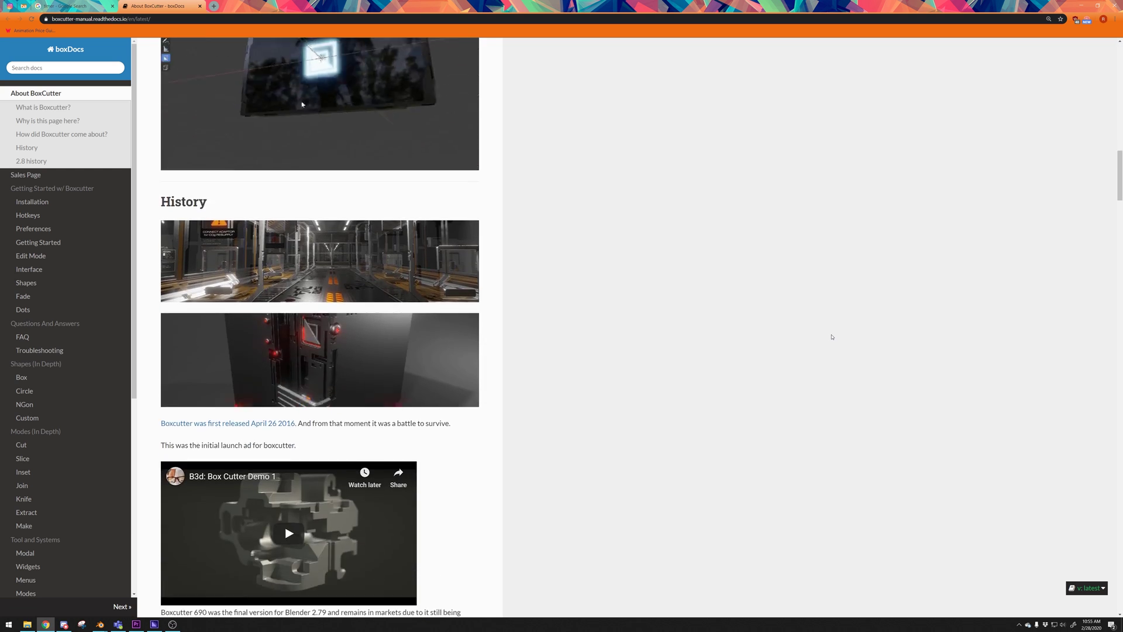